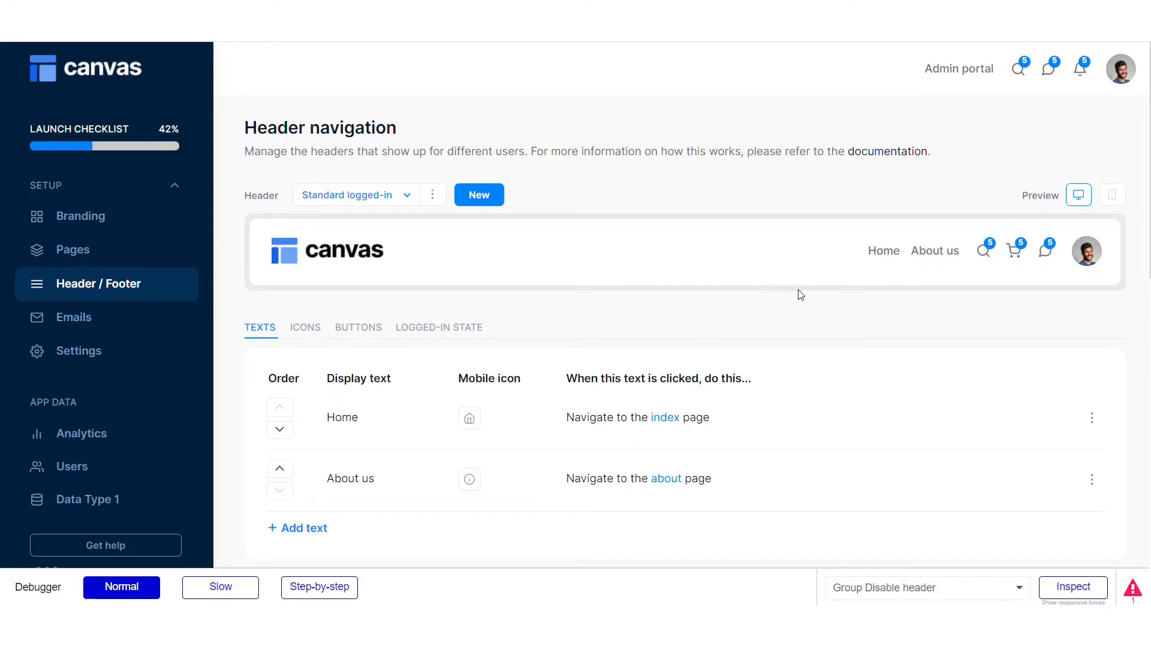
- Preview the Logged-out header on the Header navigation page
{"action": "left_click", "coordinate": [391, 198]}
{"action": "left_click", "coordinate": [359, 238]}
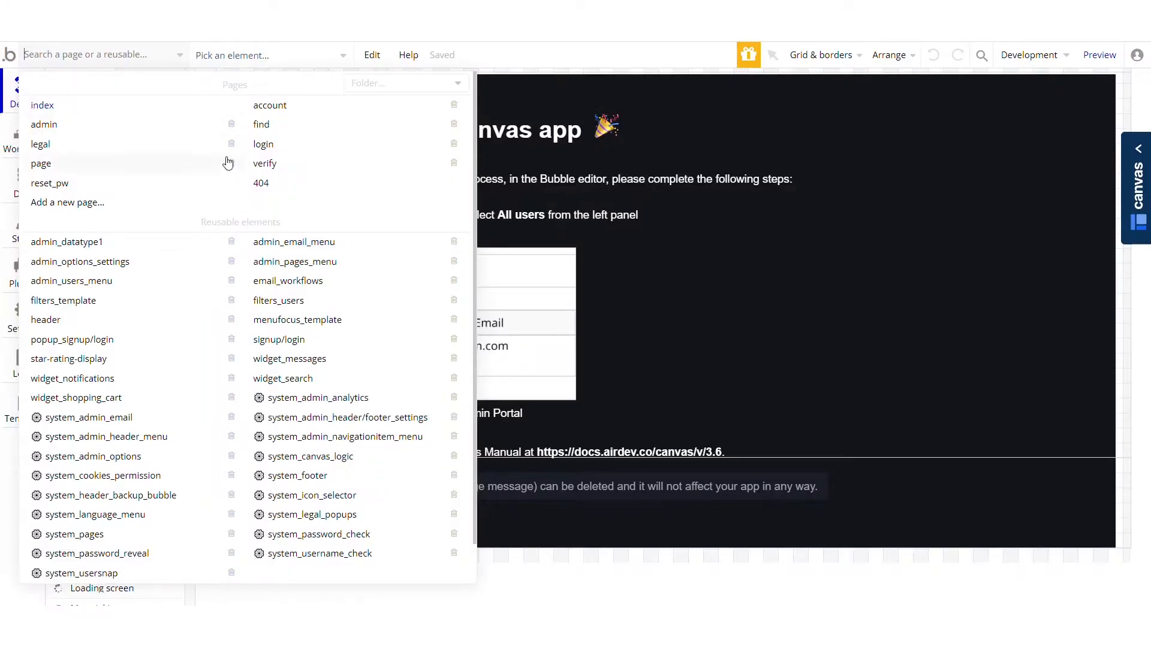
- Open the reusable element header in the Bubble editor and expand its elements tree
{"action": "left_click", "coordinate": [120, 328]}
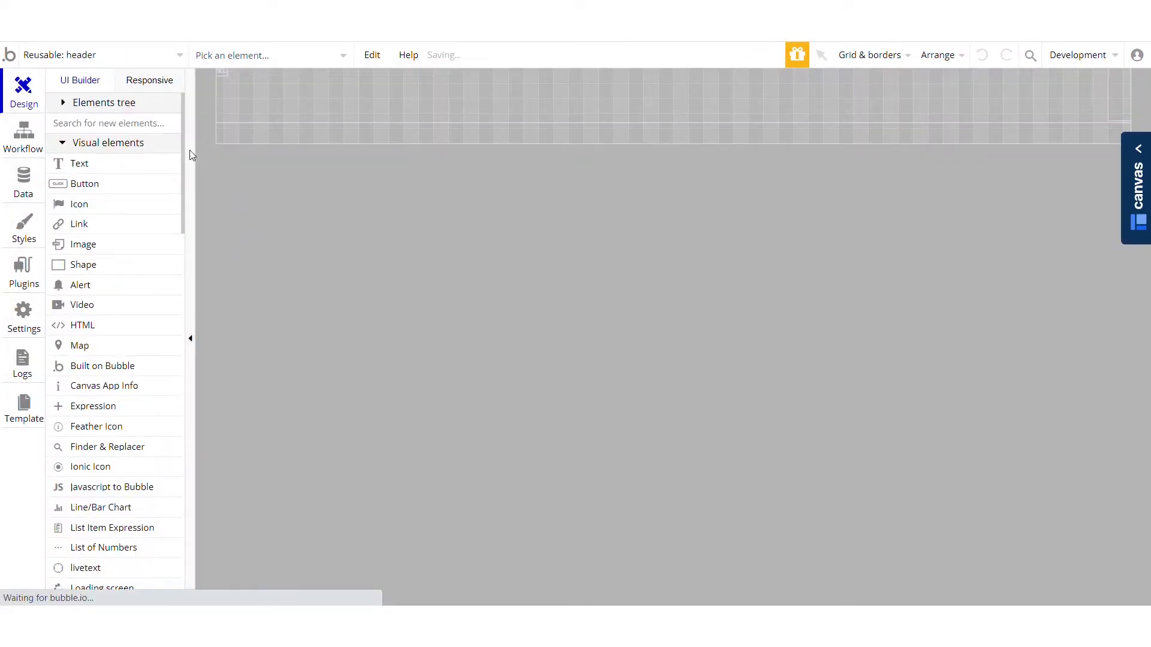
{"action": "left_click", "coordinate": [63, 103]}
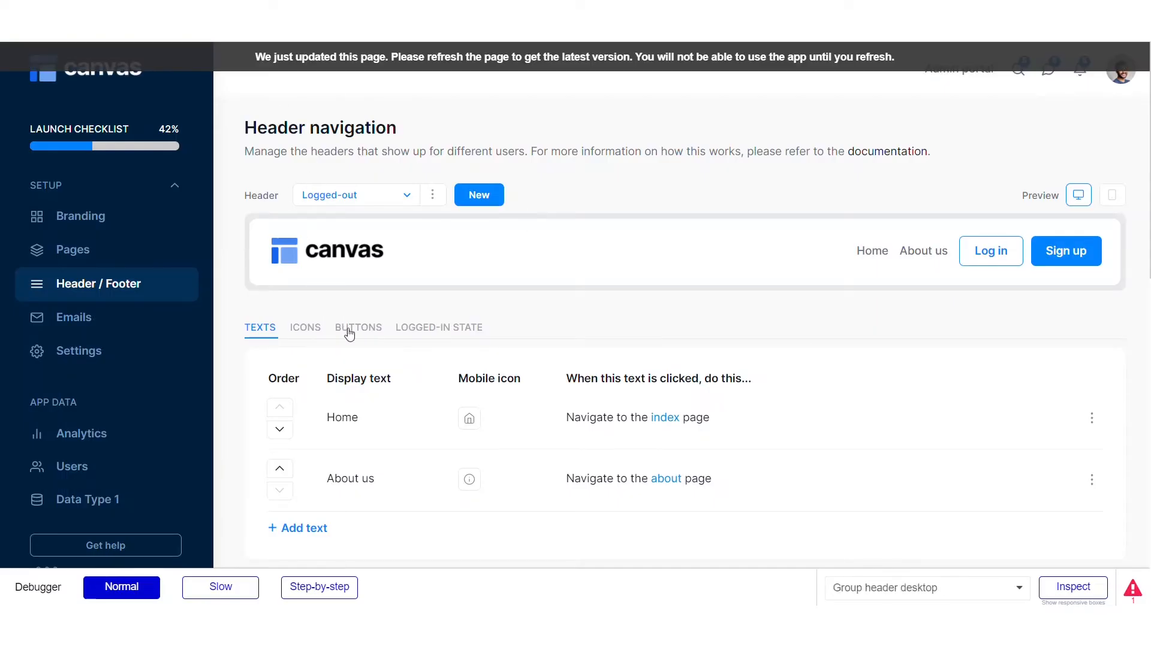
{"action": "left_click", "coordinate": [405, 195]}
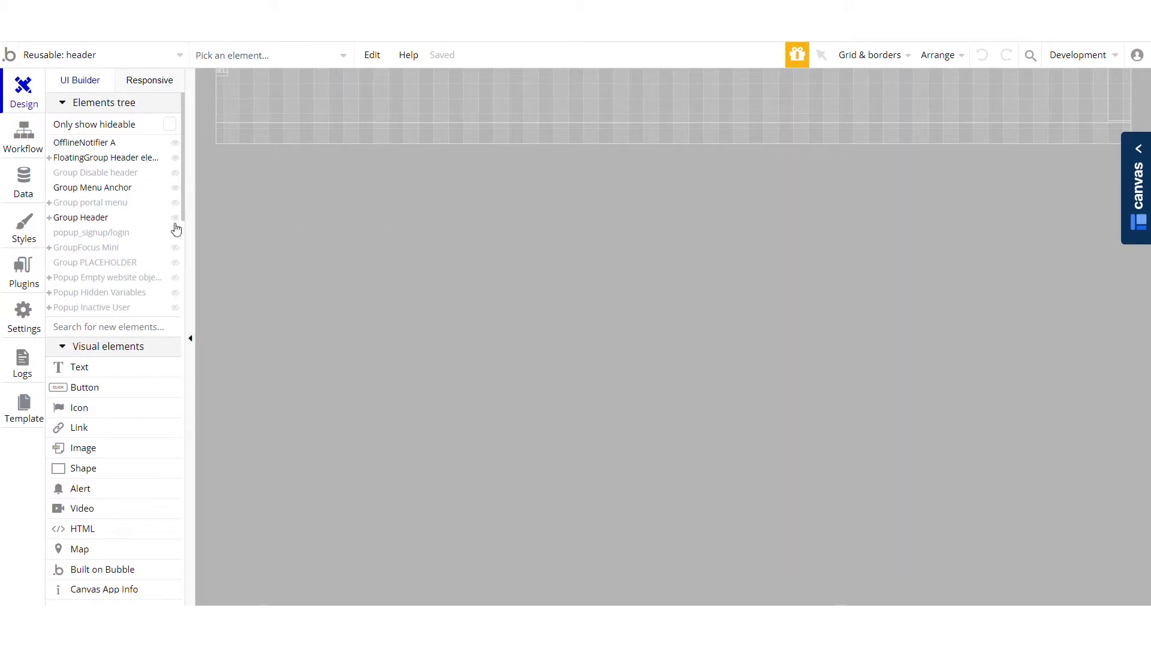
- Inspect the conditions of the Current header group in Popup Hidden Variables, including the Headers search used for the Standard role
{"action": "left_click", "coordinate": [109, 293]}
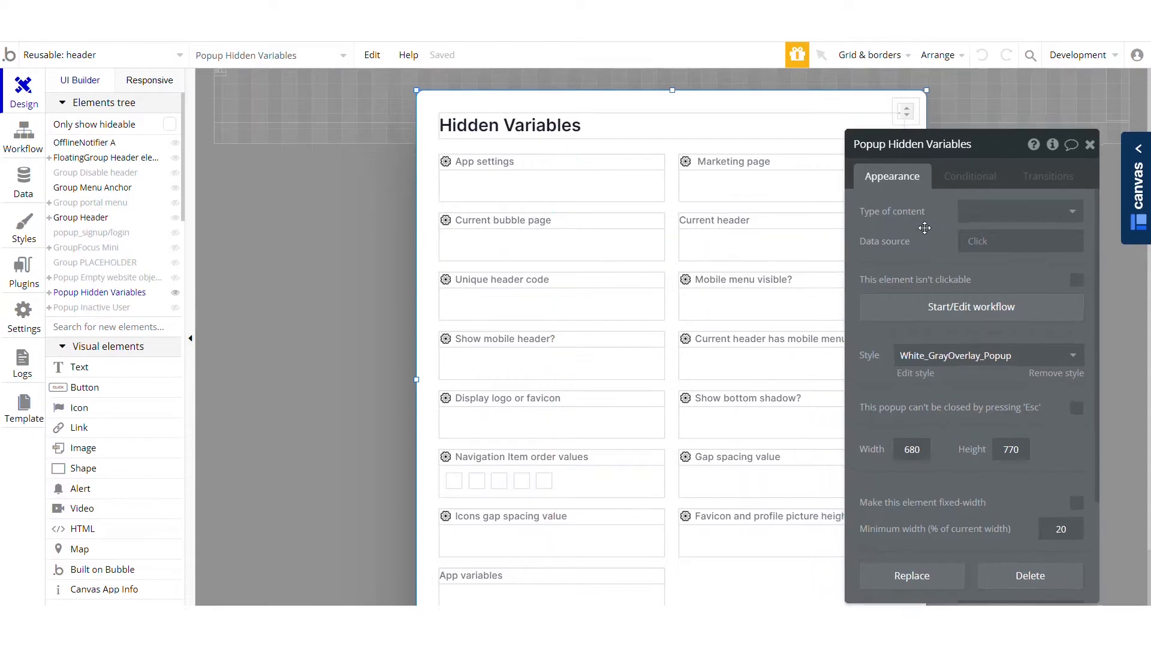
{"action": "left_click", "coordinate": [843, 245]}
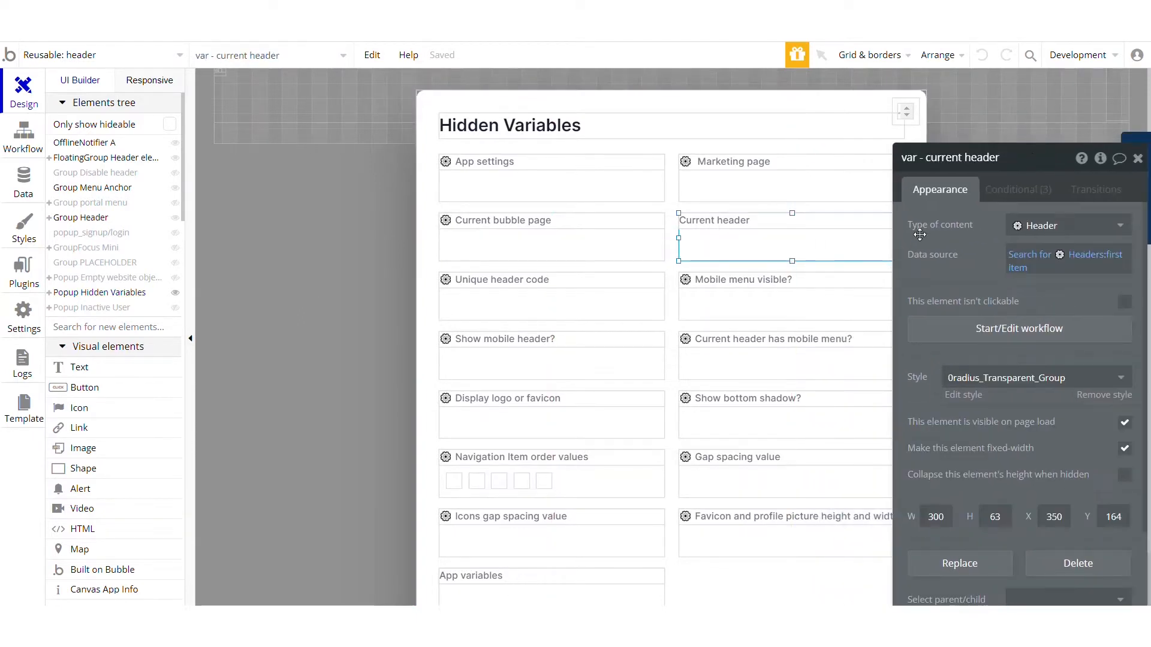
{"action": "left_click_drag", "start_coordinate": [958, 264], "coordinate": [245, 259]}
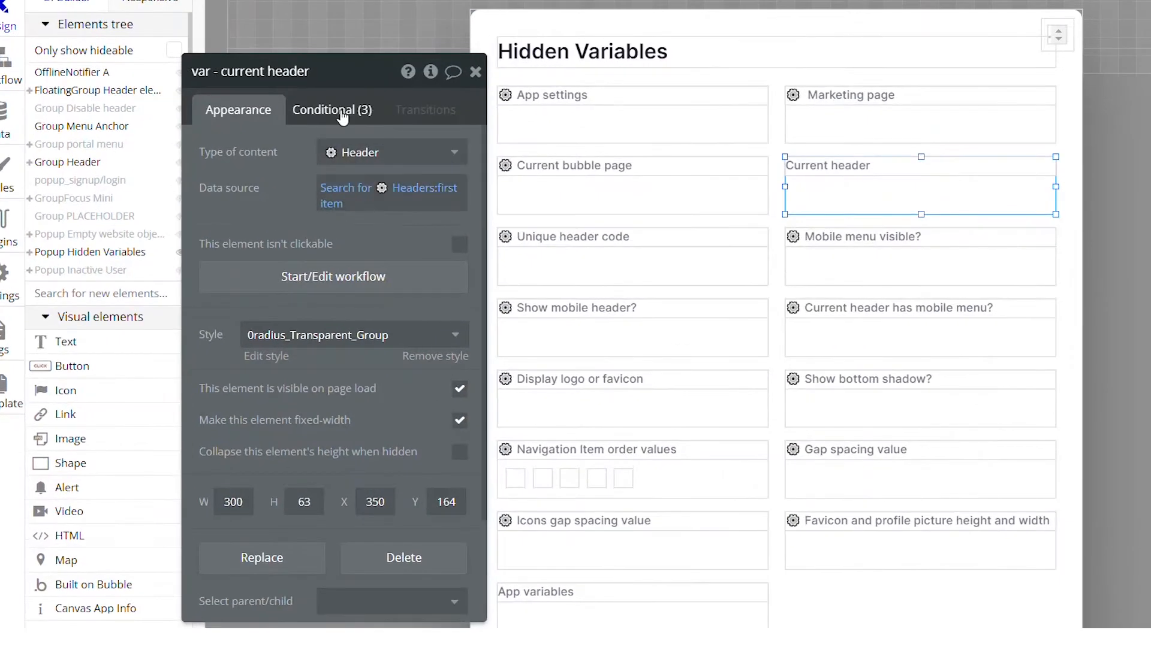
{"action": "left_click", "coordinate": [341, 111]}
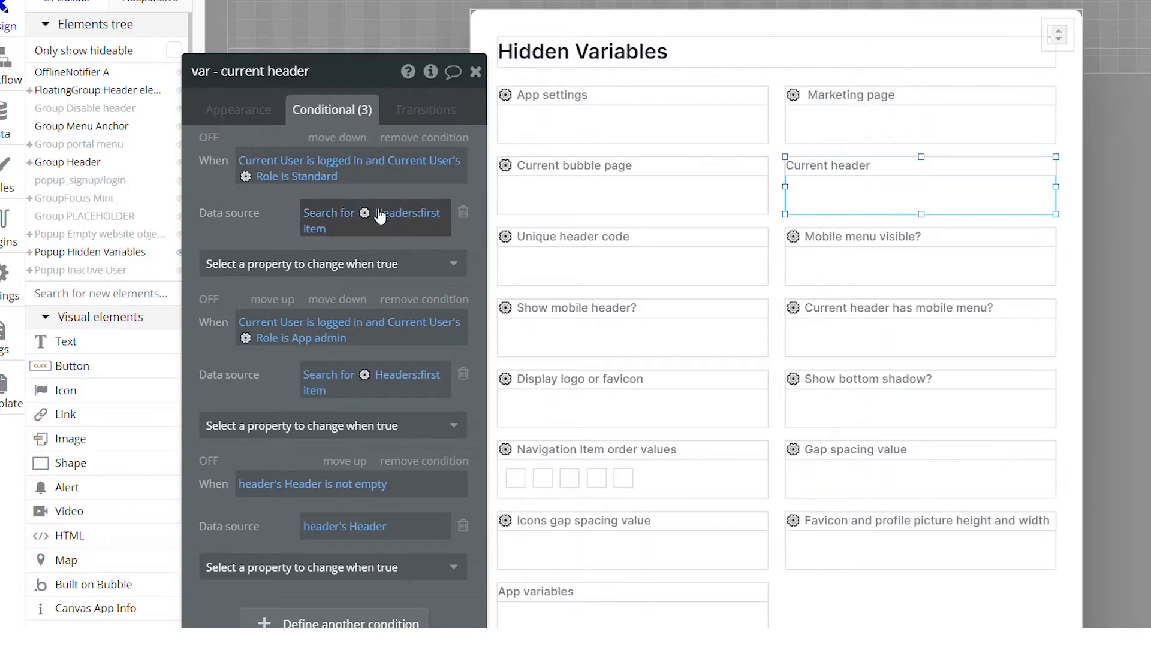
{"action": "left_click", "coordinate": [358, 219]}
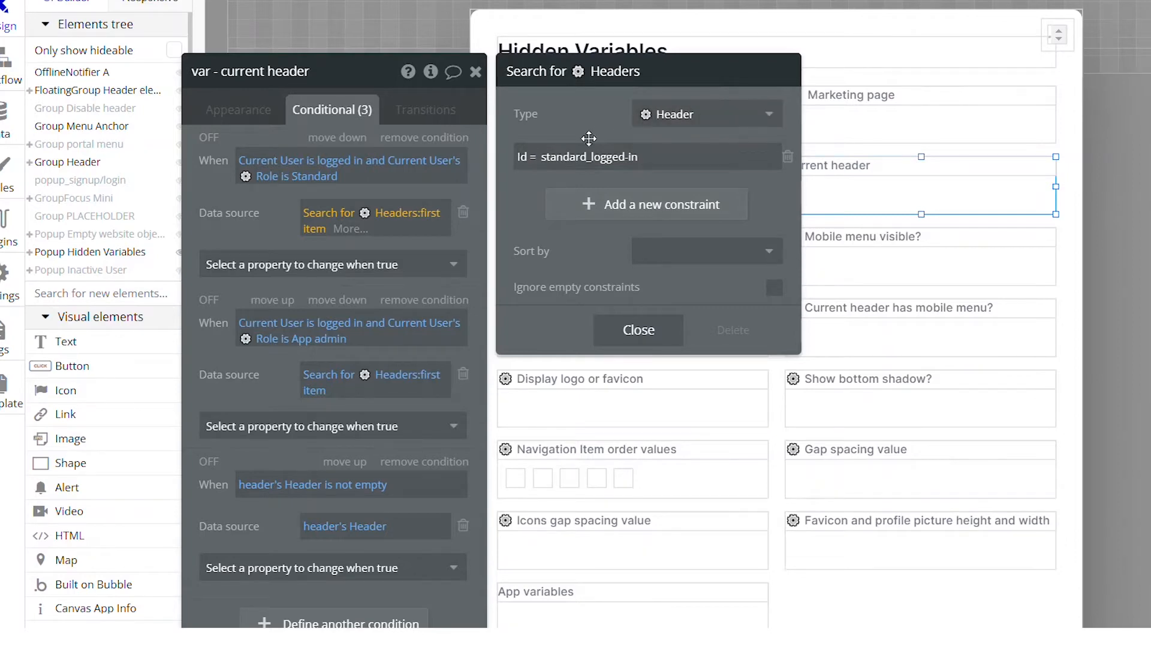
- View the All Headers records in the app's database
{"action": "left_click", "coordinate": [3, 121]}
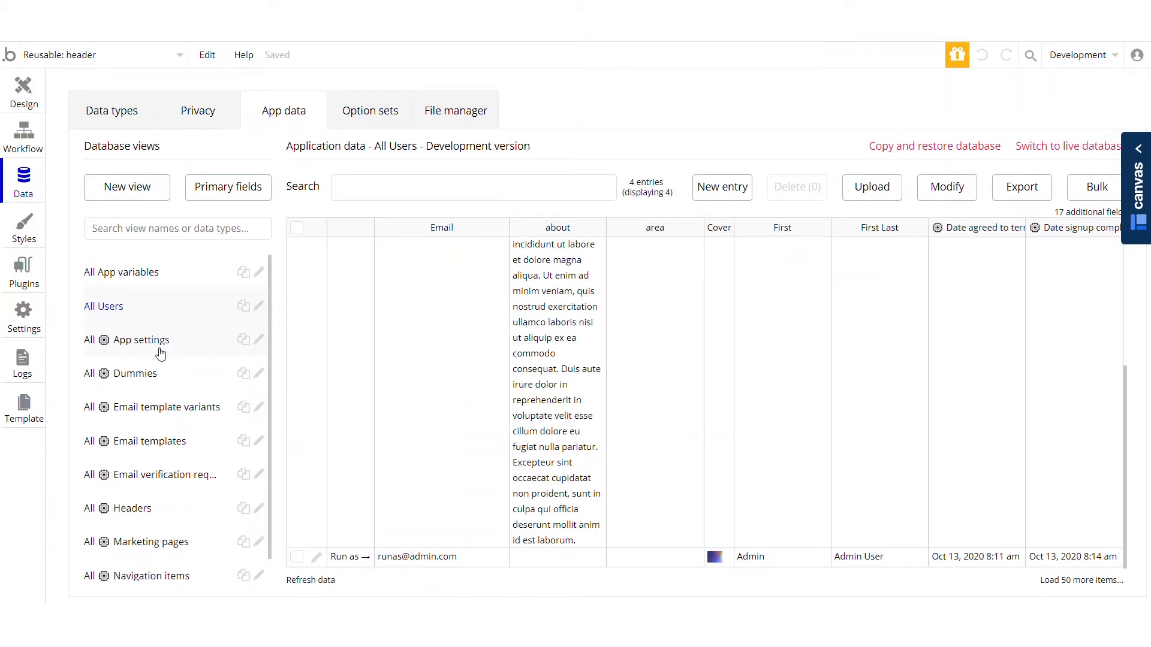
{"action": "scroll", "coordinate": [221, 330], "scroll_direction": "down", "scroll_amount": 1}
{"action": "left_click", "coordinate": [145, 473]}
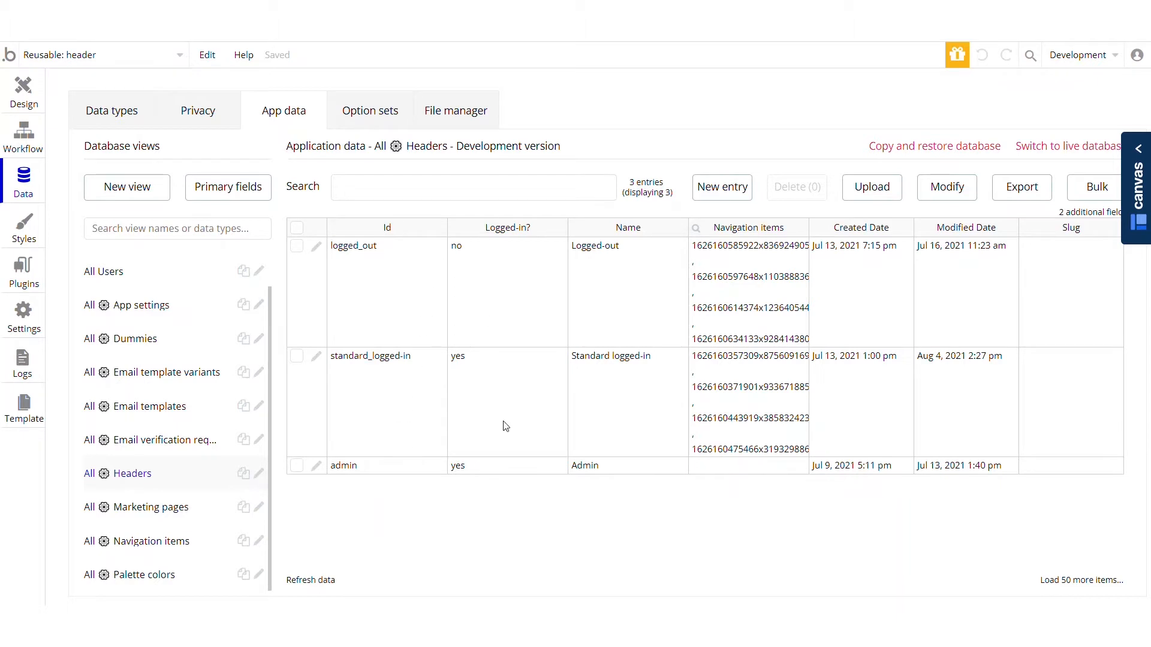
- Switch to the Canvas admin portal and create a new header named account
{"action": "left_click", "coordinate": [198, 10]}
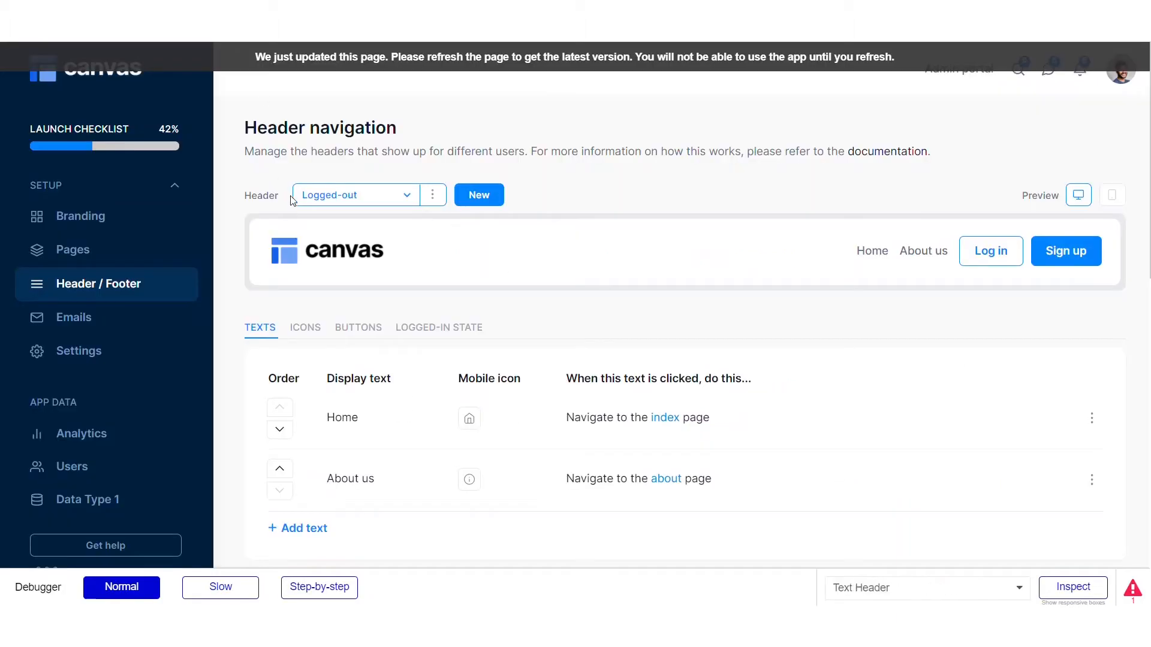
{"action": "left_click", "coordinate": [351, 196]}
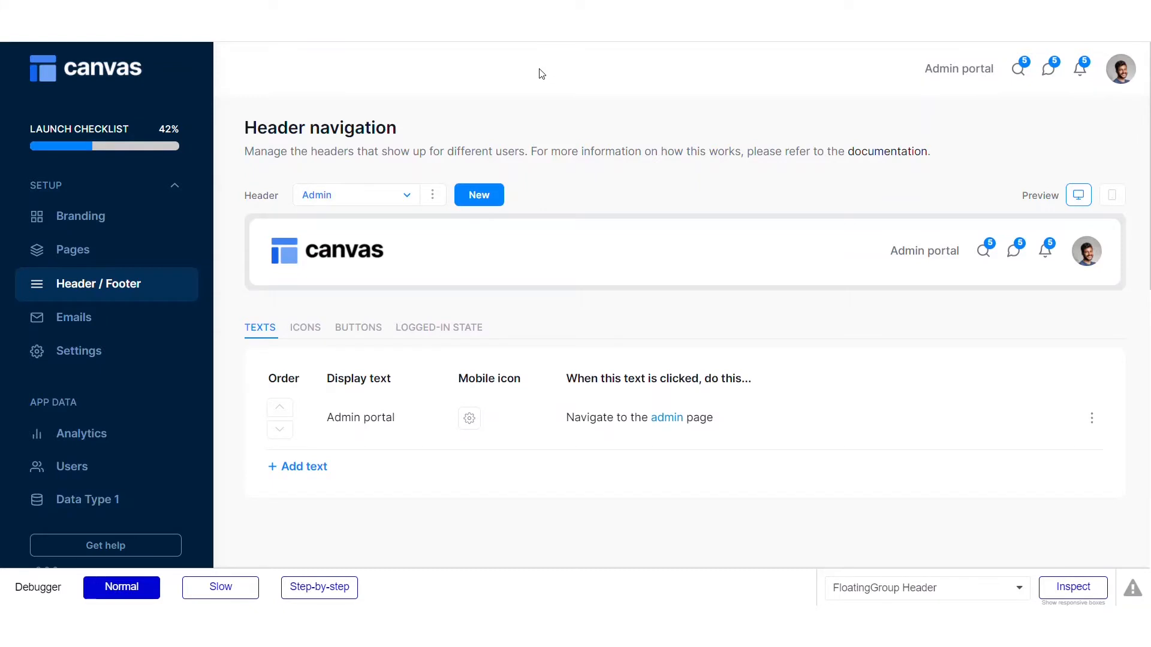
{"action": "left_click", "coordinate": [479, 195]}
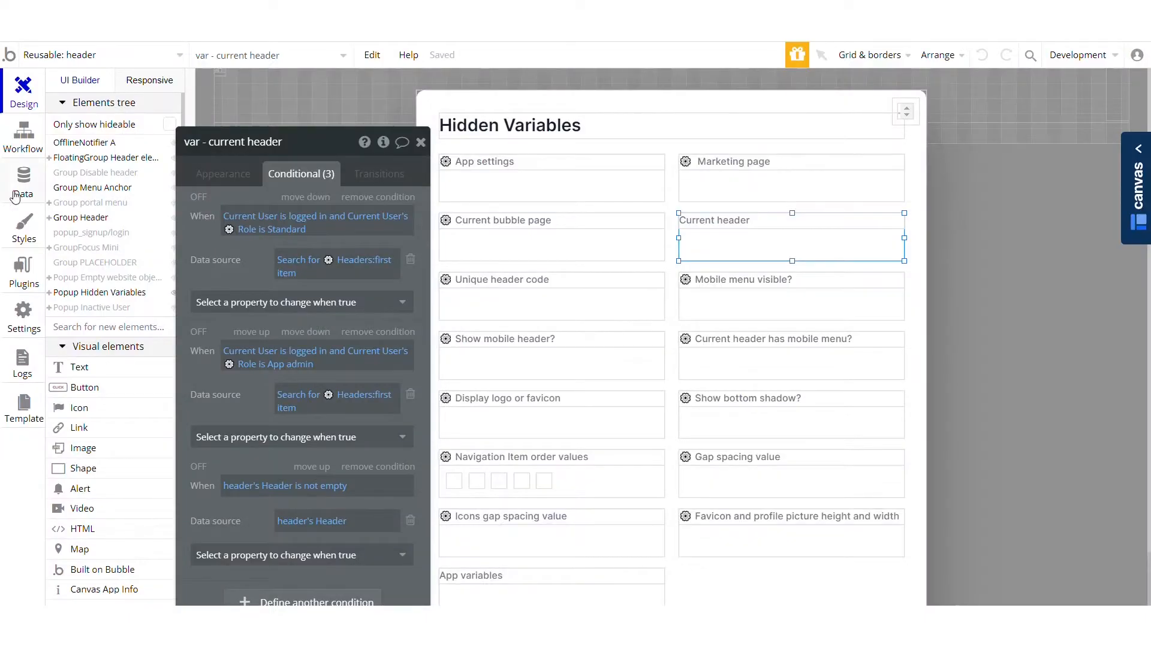
- Return to the Headers records in the Bubble database and refresh the data
{"action": "left_click", "coordinate": [22, 186]}
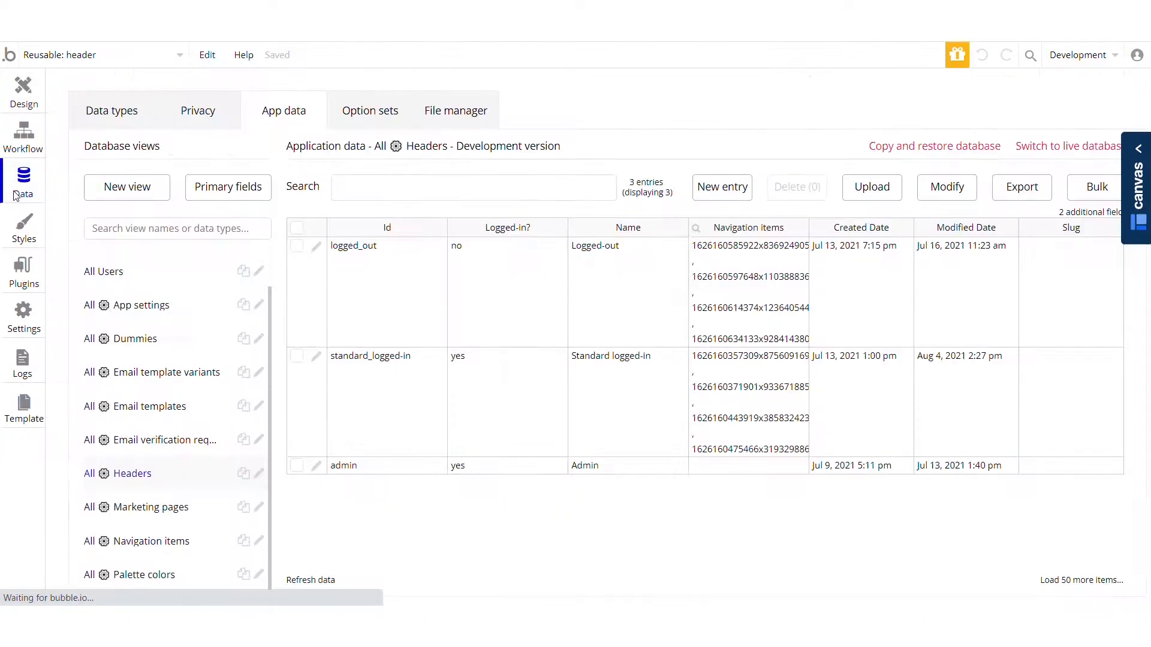
{"action": "left_click", "coordinate": [320, 585]}
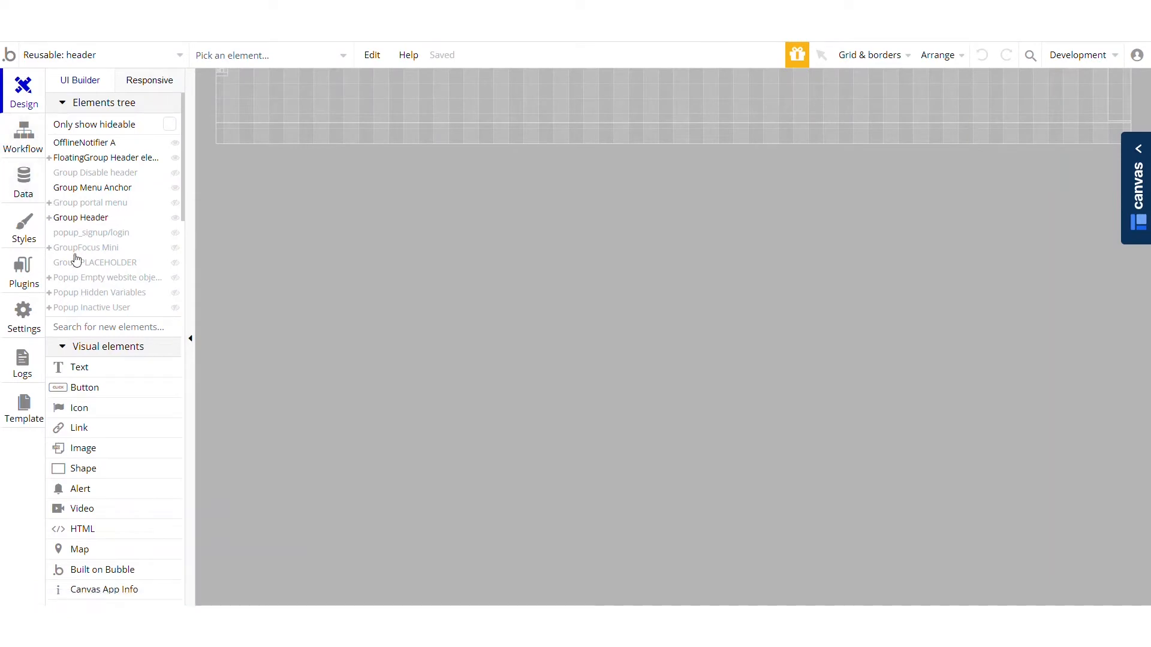
- Add another condition to the Current header group inside Popup Hidden Variables
{"action": "left_click", "coordinate": [89, 298]}
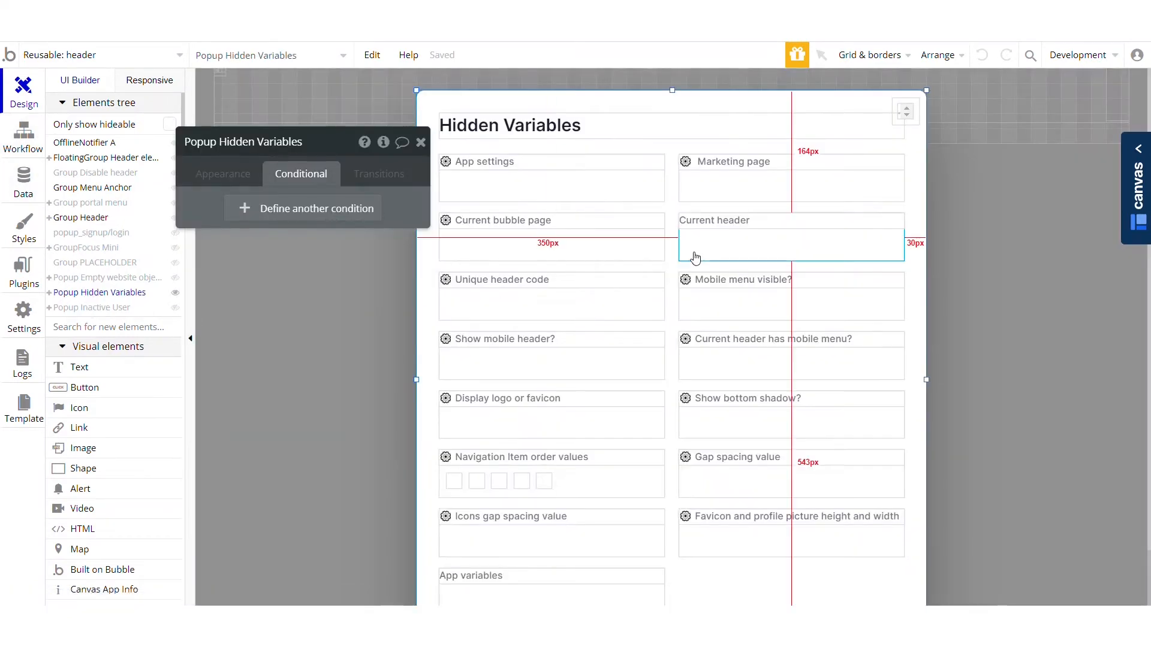
{"action": "left_click", "coordinate": [729, 255]}
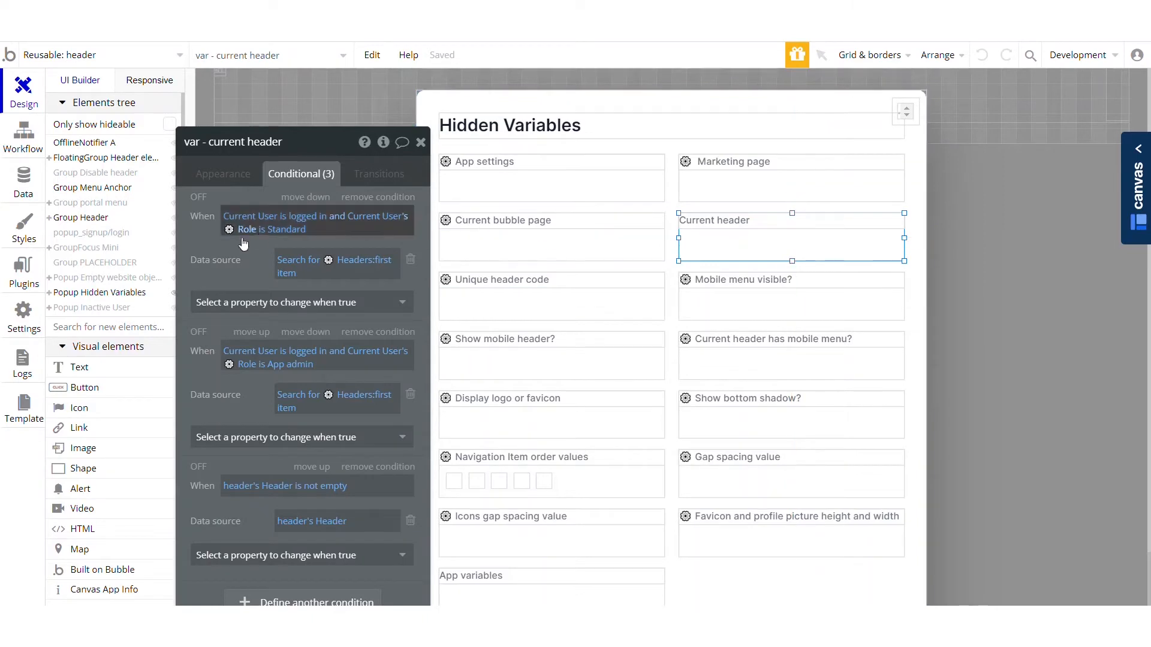
{"action": "left_click_drag", "start_coordinate": [239, 256], "coordinate": [273, 244]}
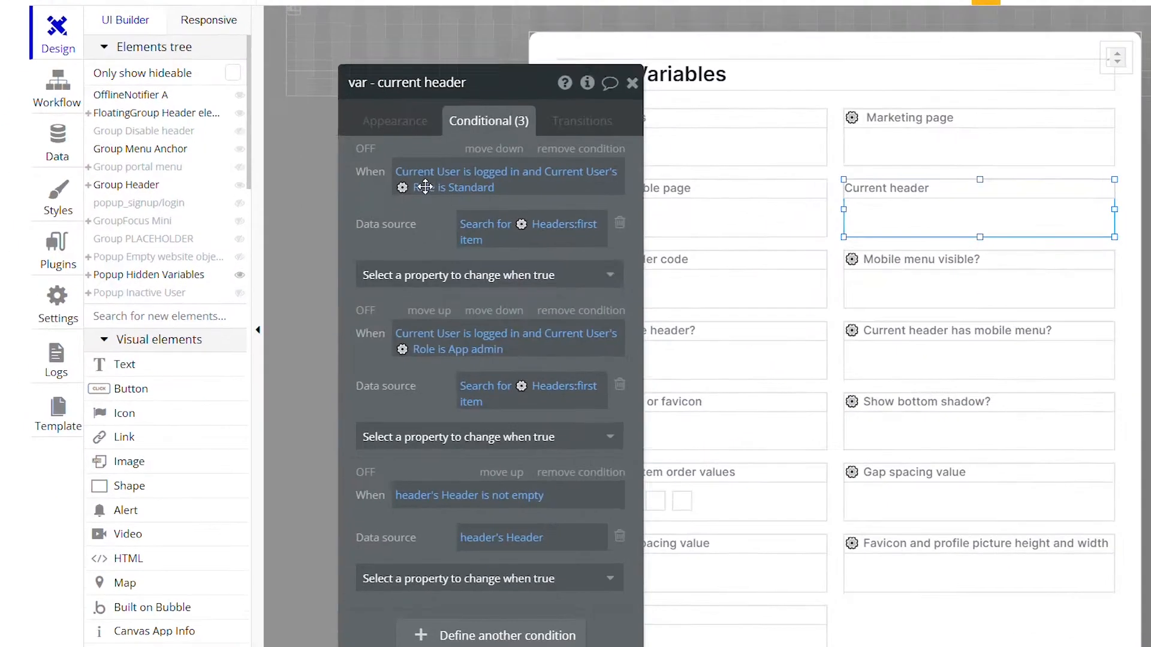
{"action": "scroll", "coordinate": [425, 187], "scroll_direction": "down", "scroll_amount": 2}
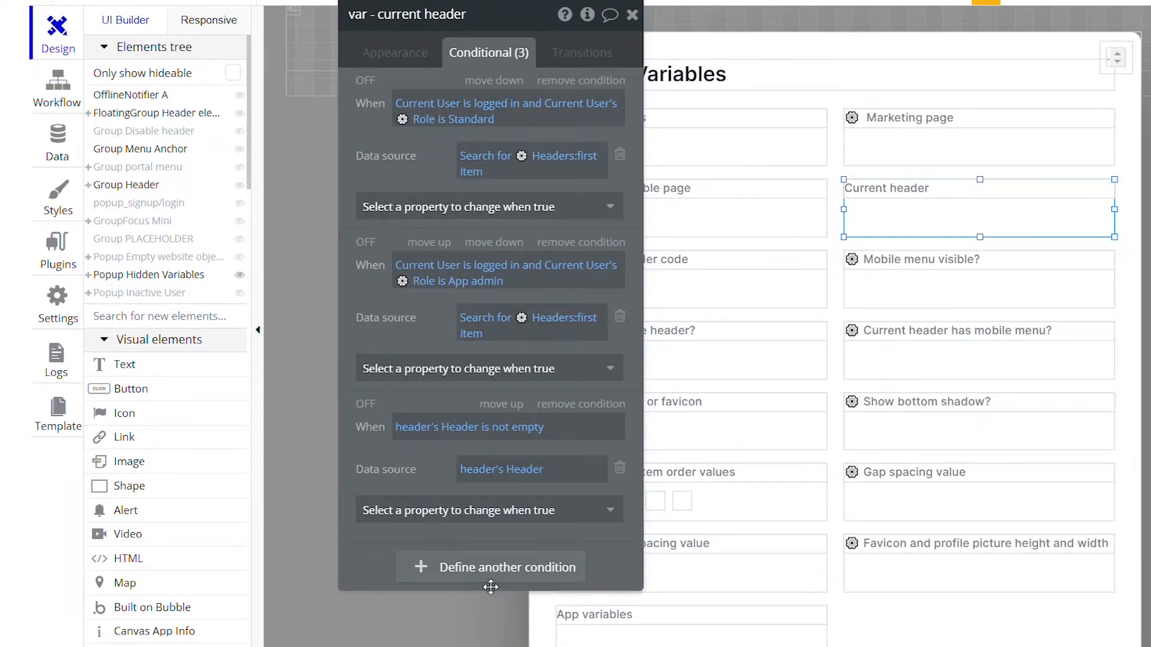
{"action": "left_click", "coordinate": [488, 568]}
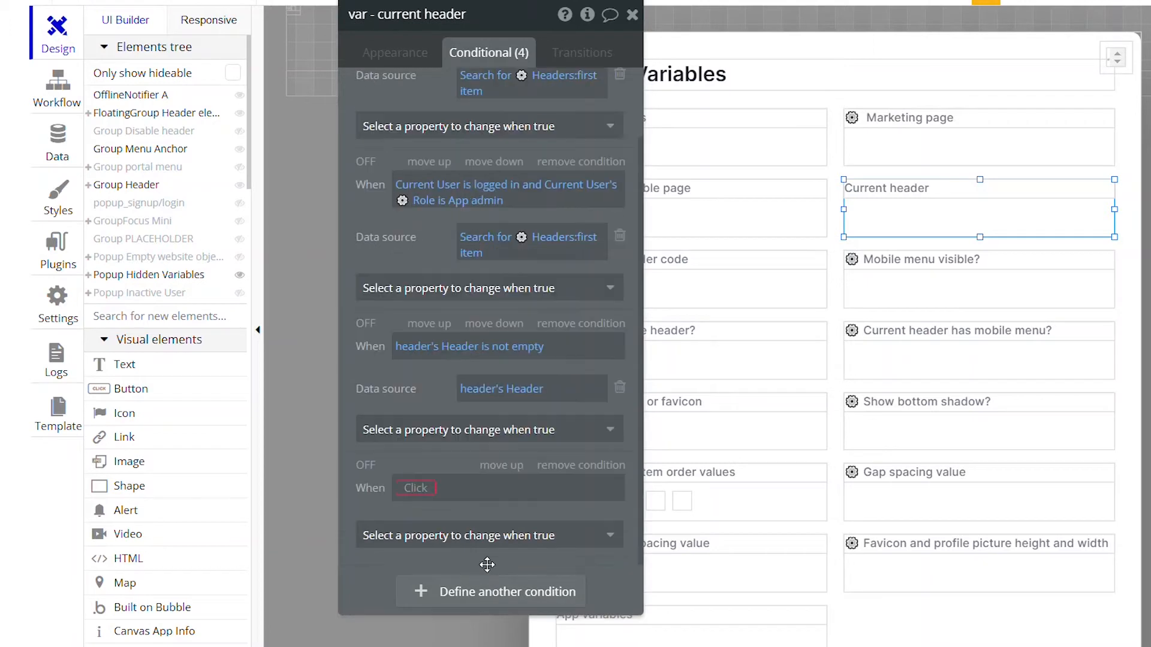
- Make the new condition apply when Current page name is account, and choose Data source as the property it changes
{"action": "left_click", "coordinate": [420, 488]}
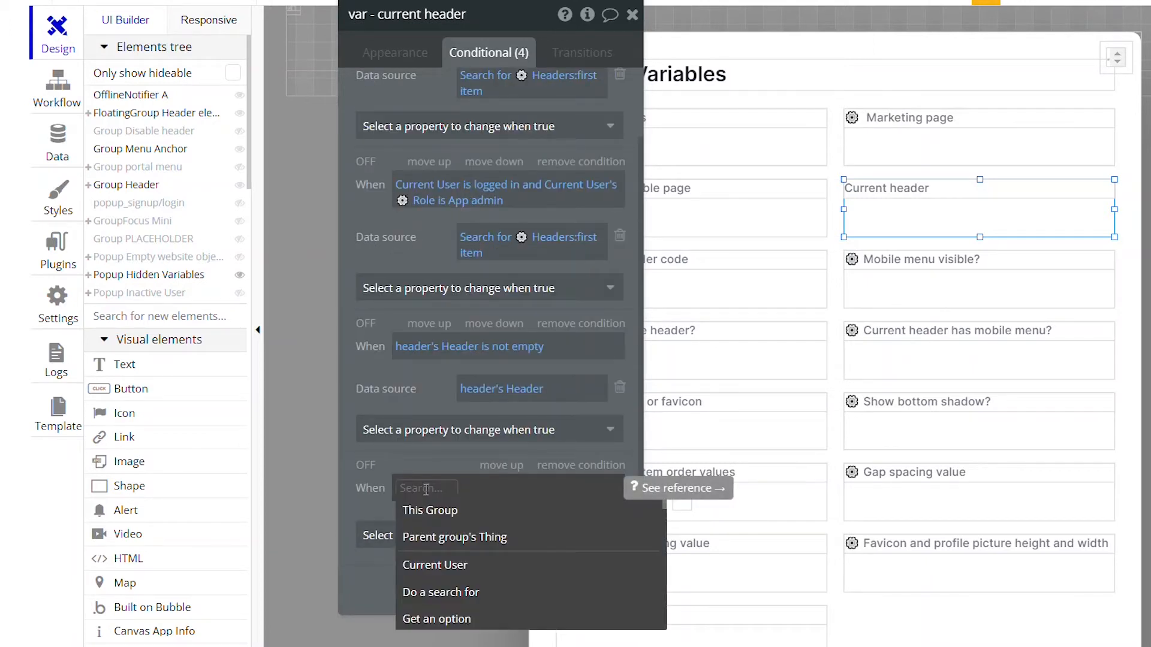
{"action": "type", "text": "page"}
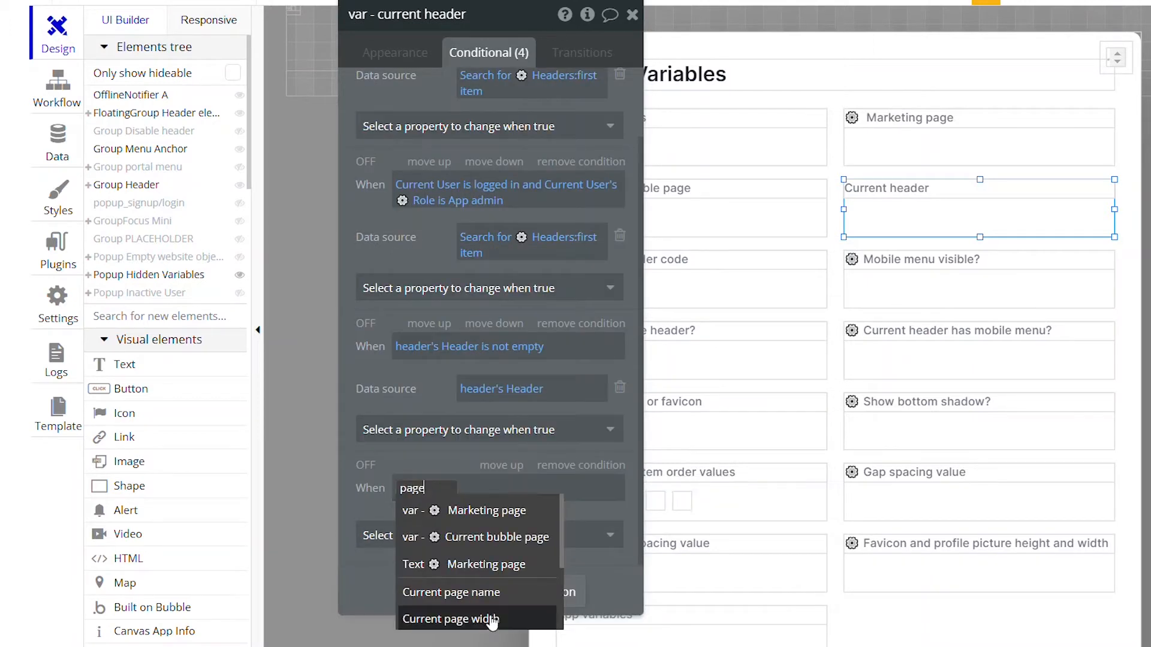
{"action": "left_click", "coordinate": [474, 593]}
{"action": "left_click", "coordinate": [523, 510]}
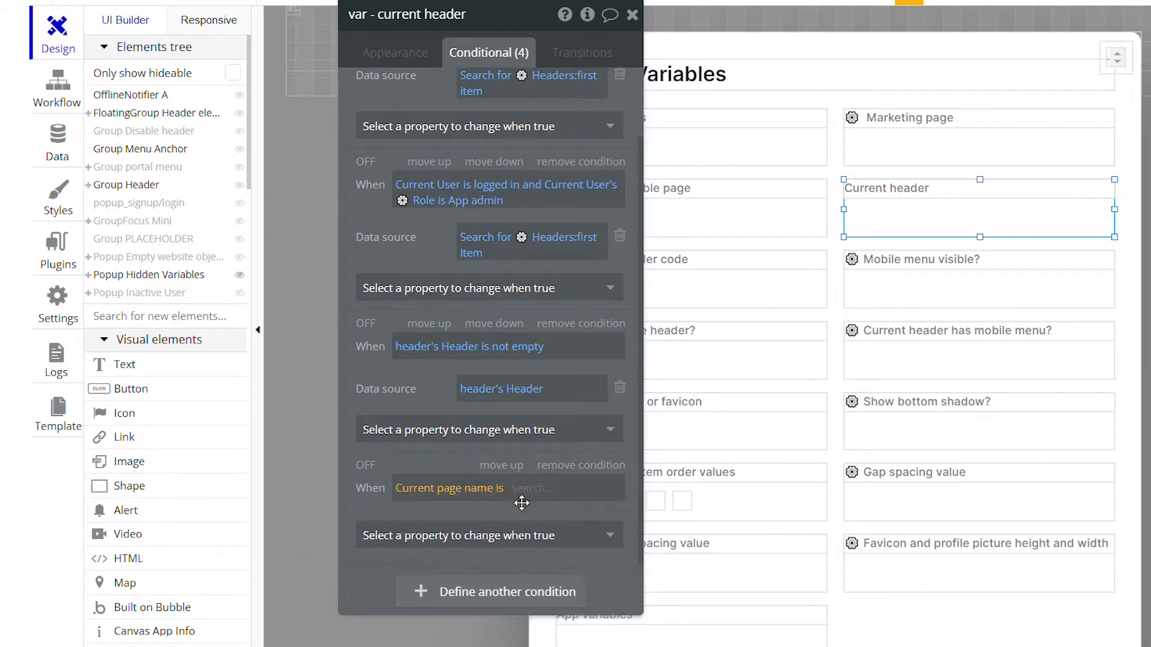
{"action": "type", "text": "account"}
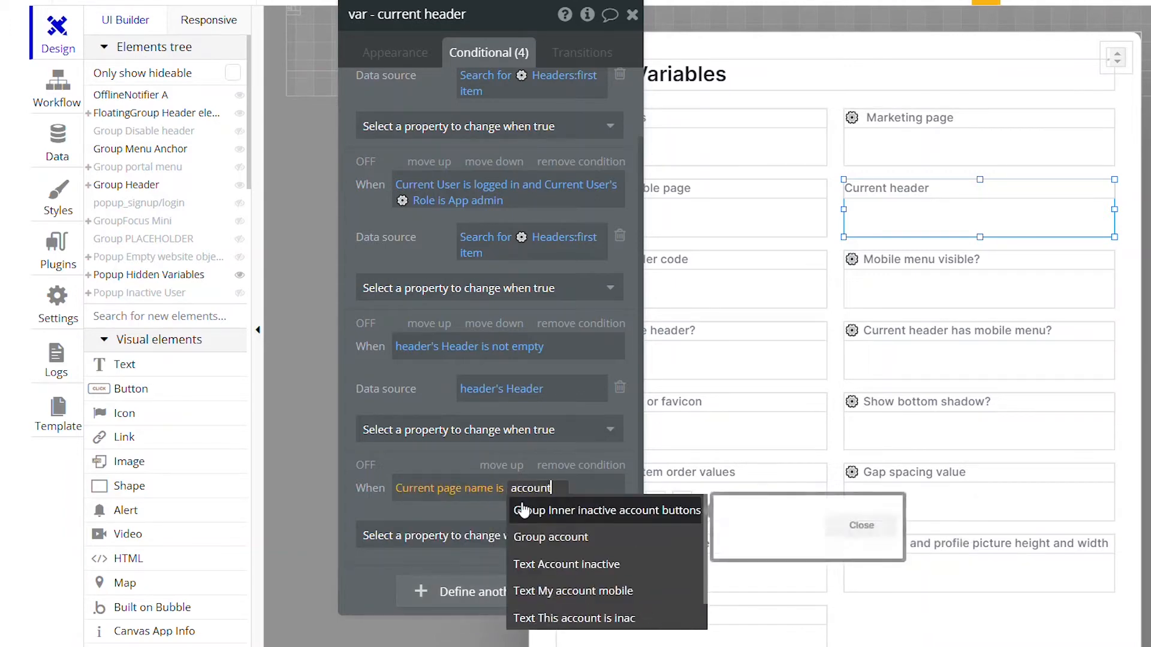
{"action": "left_click", "coordinate": [488, 501]}
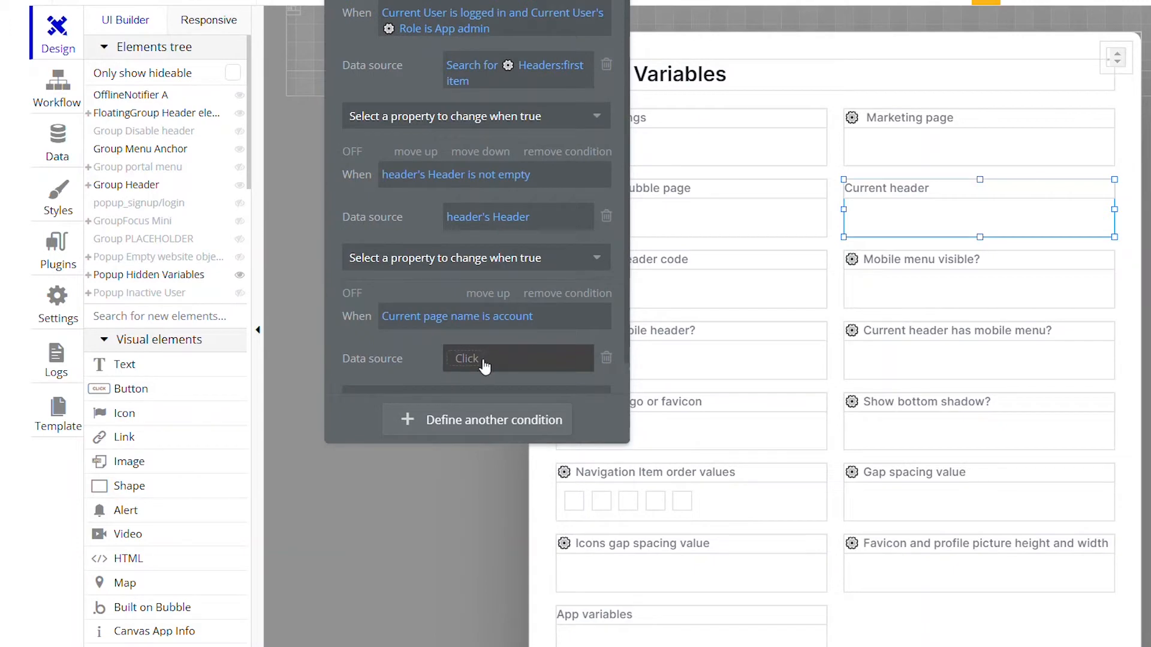
- Set the condition's data source to a search for the Header data type
{"action": "left_click", "coordinate": [484, 365]}
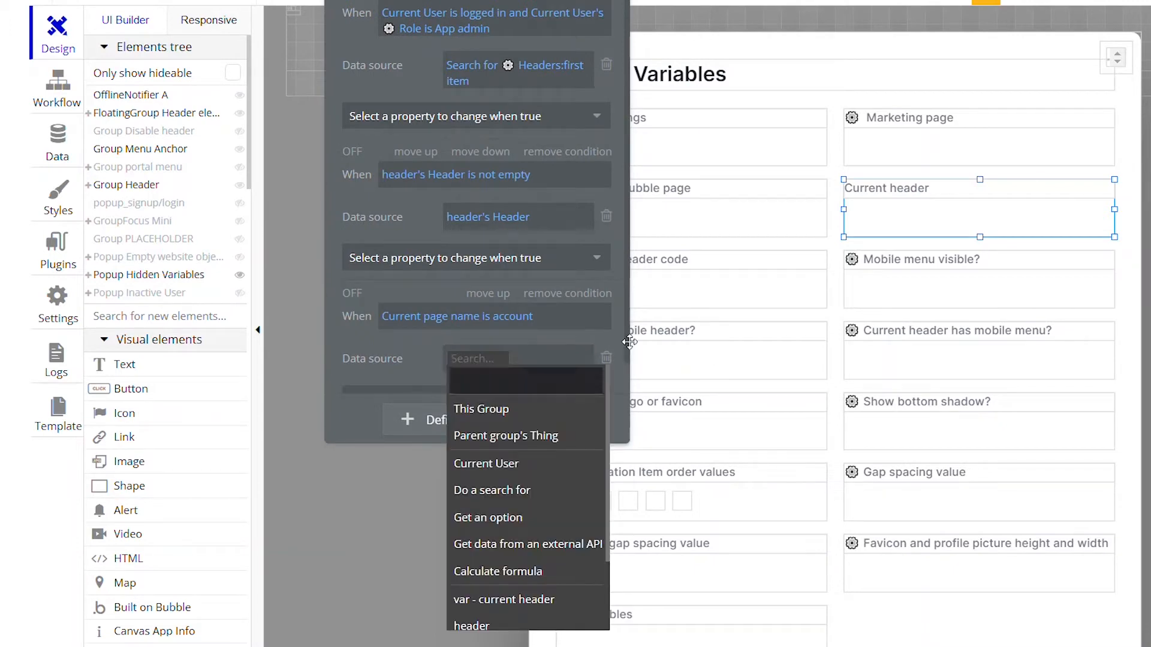
{"action": "left_click", "coordinate": [509, 497]}
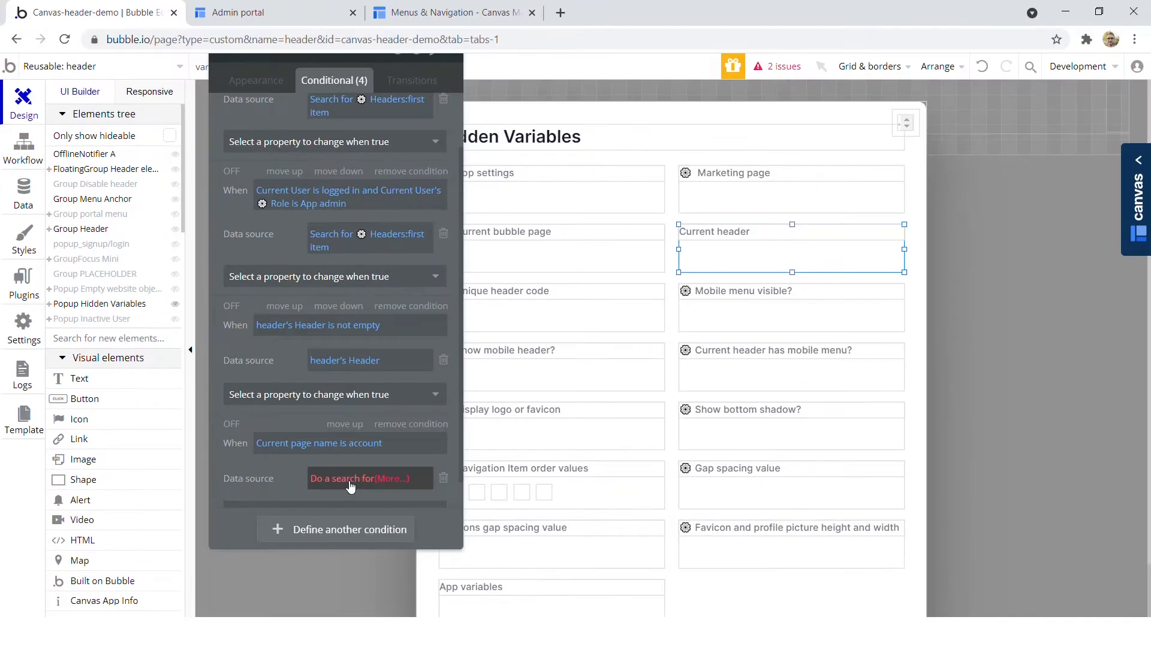
{"action": "left_click", "coordinate": [350, 487]}
{"action": "left_click", "coordinate": [619, 86]}
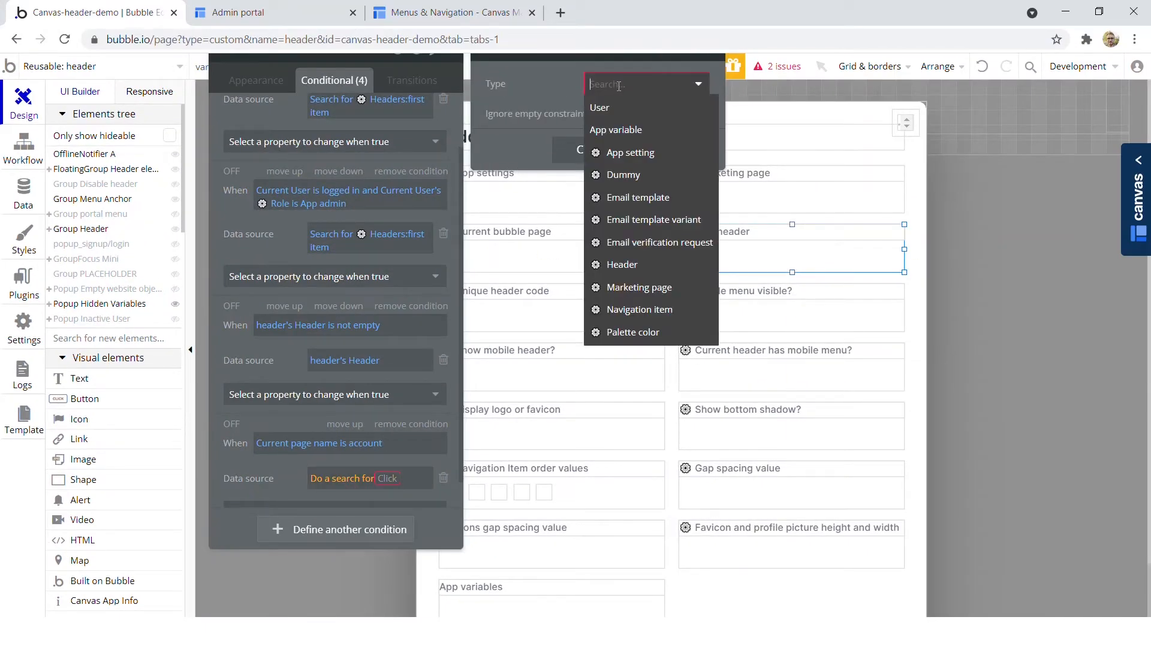
{"action": "type", "text": "h"}
{"action": "left_click", "coordinate": [623, 107]}
- Add a constraint on the Id field to the Header search
{"action": "left_click", "coordinate": [611, 126]}
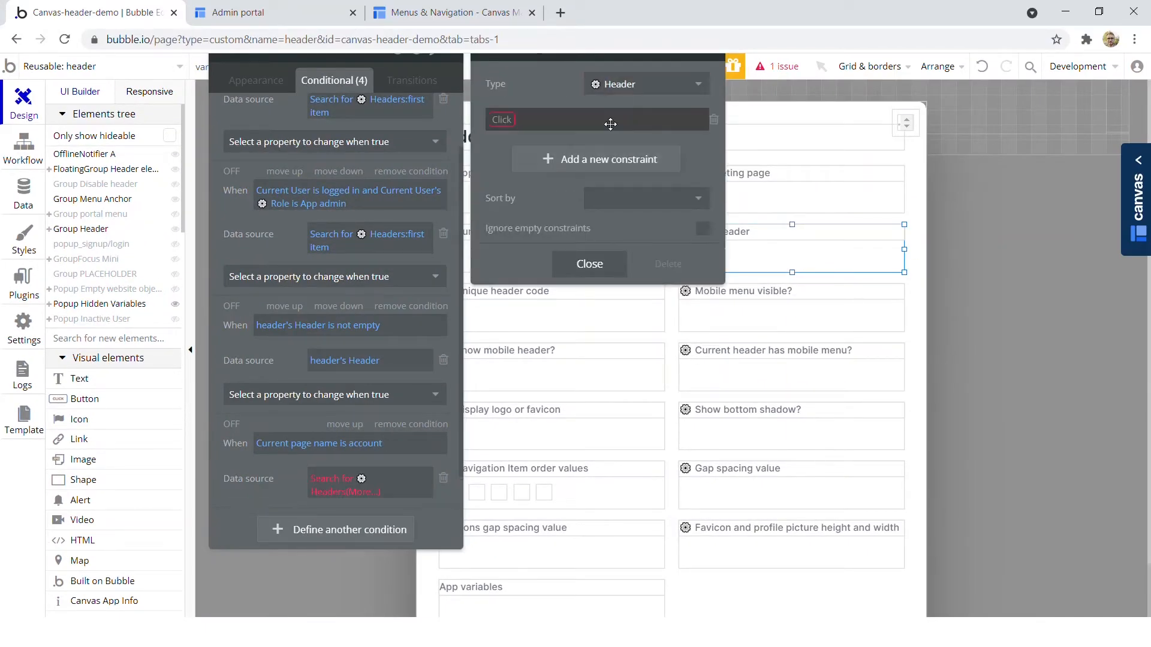
{"action": "left_click", "coordinate": [609, 120]}
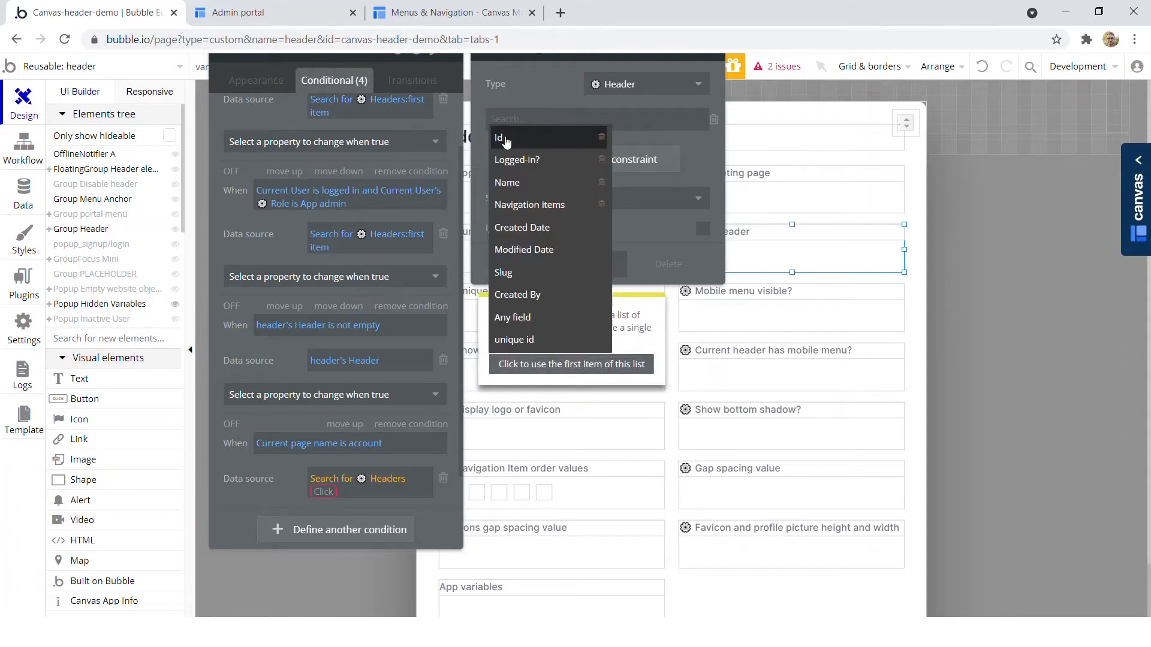
{"action": "left_click", "coordinate": [504, 138]}
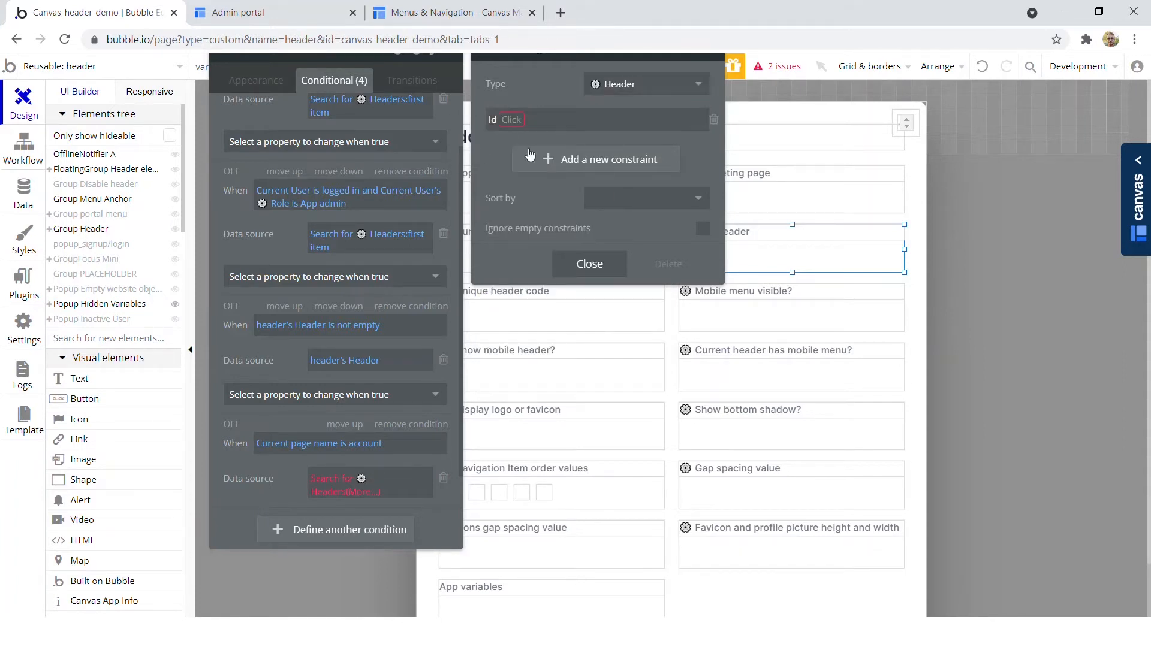
- Look up the account header's Id in the Headers app data and return to the search being edited
{"action": "left_click", "coordinate": [12, 211]}
{"action": "left_click", "coordinate": [396, 264]}
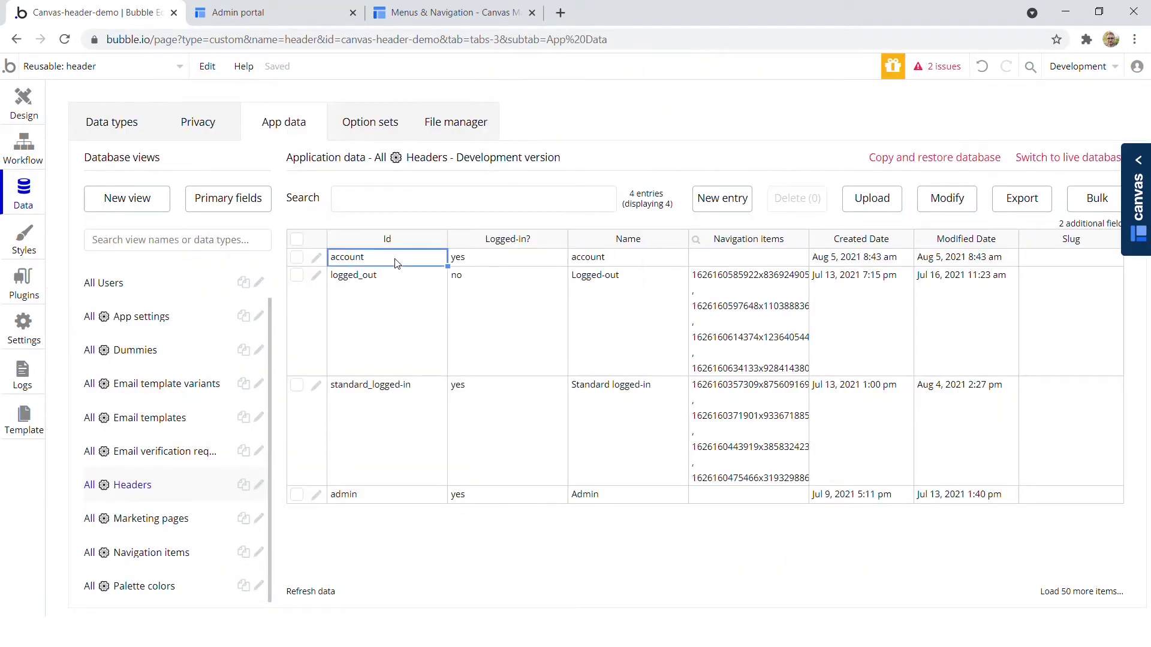
{"action": "left_click", "coordinate": [24, 111]}
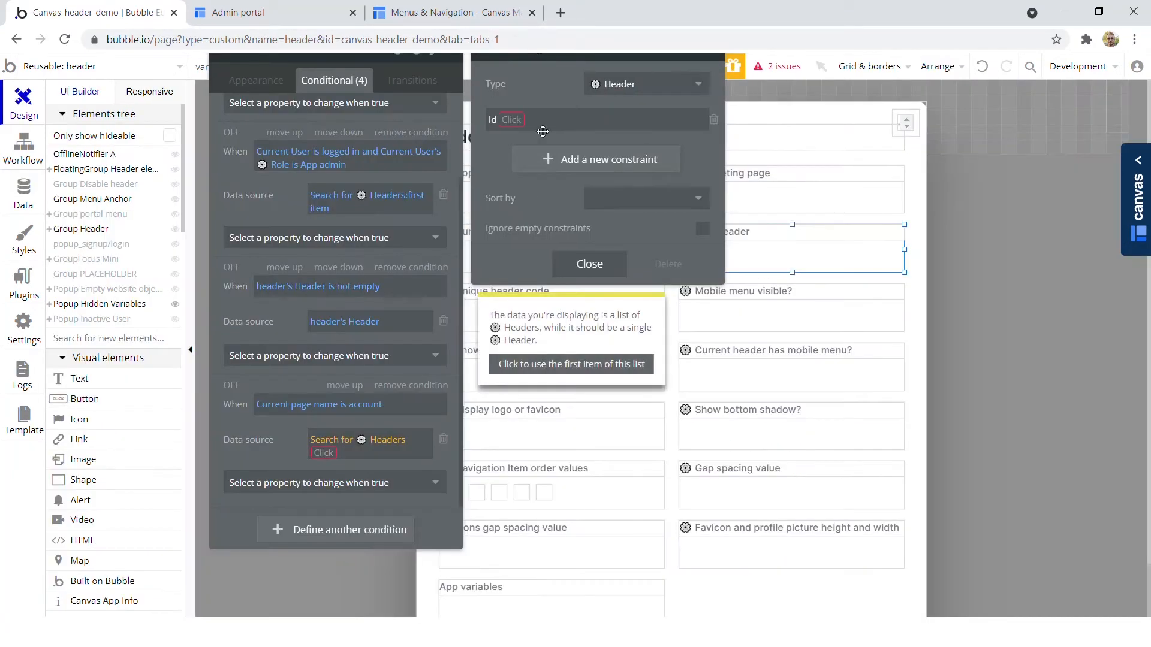
- Constrain the Id to equal the account header's Id and use the first item of the Headers search as data source
{"action": "left_click", "coordinate": [520, 123]}
{"action": "left_click", "coordinate": [506, 138]}
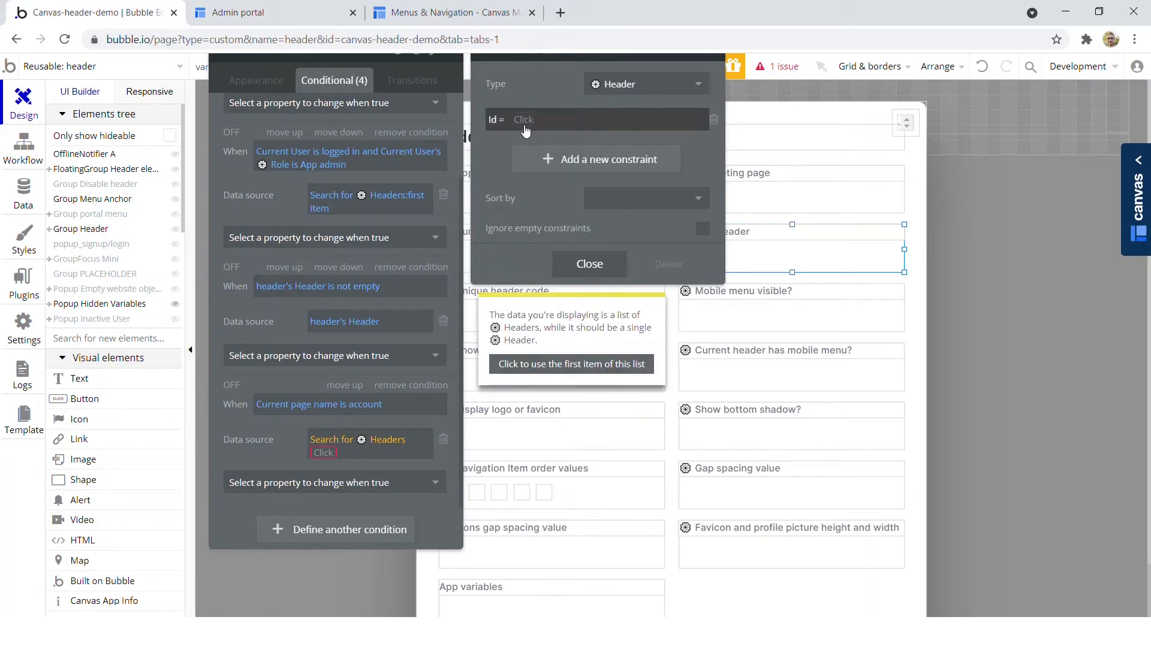
{"action": "left_click", "coordinate": [589, 264]}
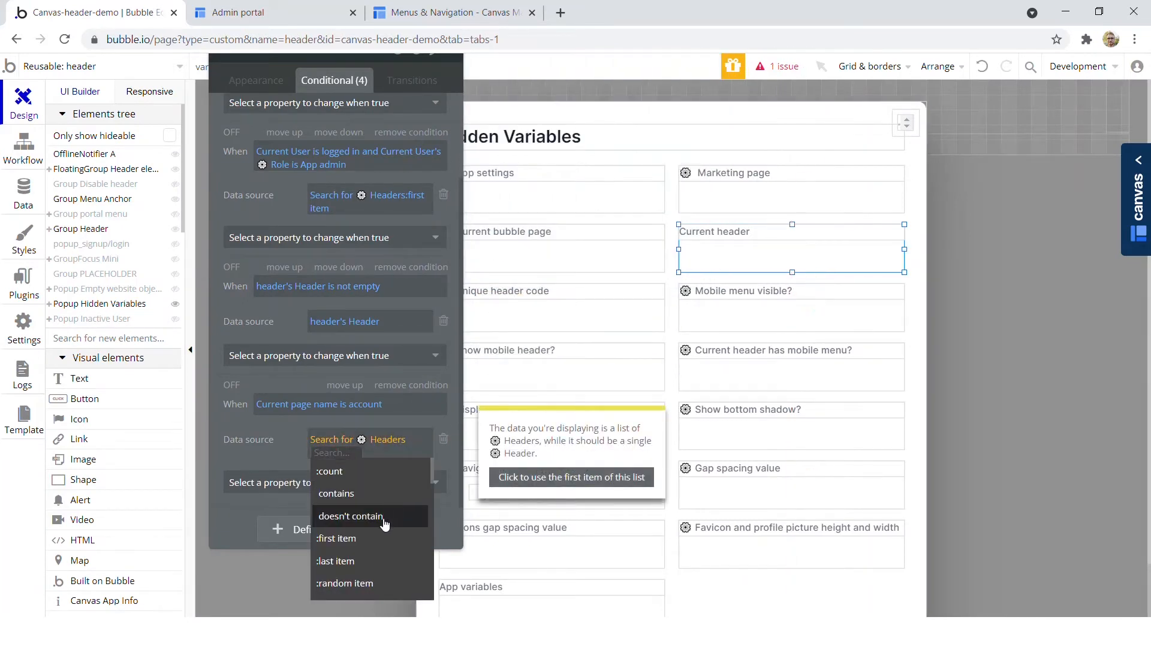
{"action": "left_click", "coordinate": [358, 540]}
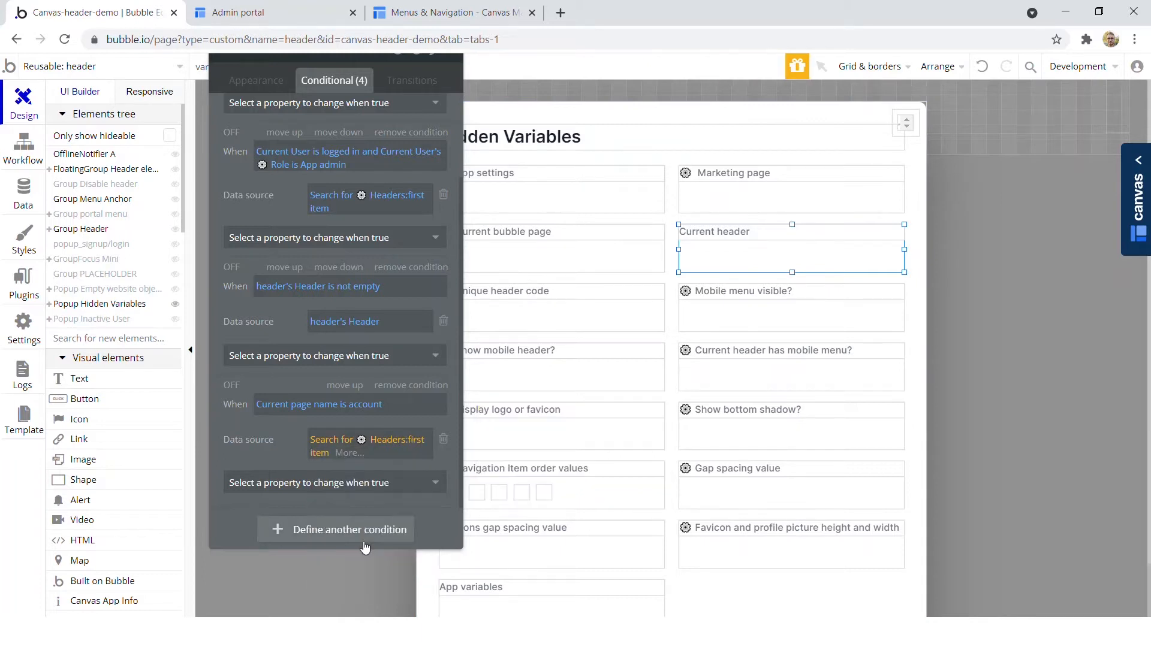
- Review the finished account condition and check which header the account page preview shows
{"action": "scroll", "coordinate": [294, 464], "scroll_direction": "down", "scroll_amount": 1}
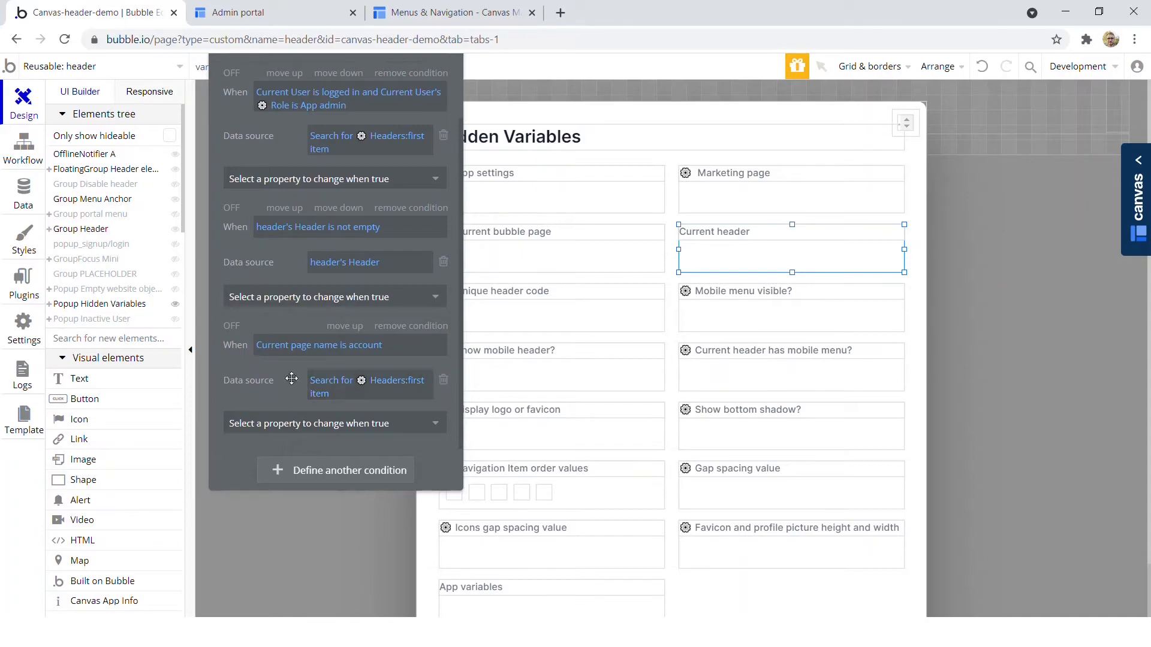
{"action": "left_click_drag", "start_coordinate": [292, 379], "coordinate": [372, 378]}
{"action": "left_click", "coordinate": [534, 79]}
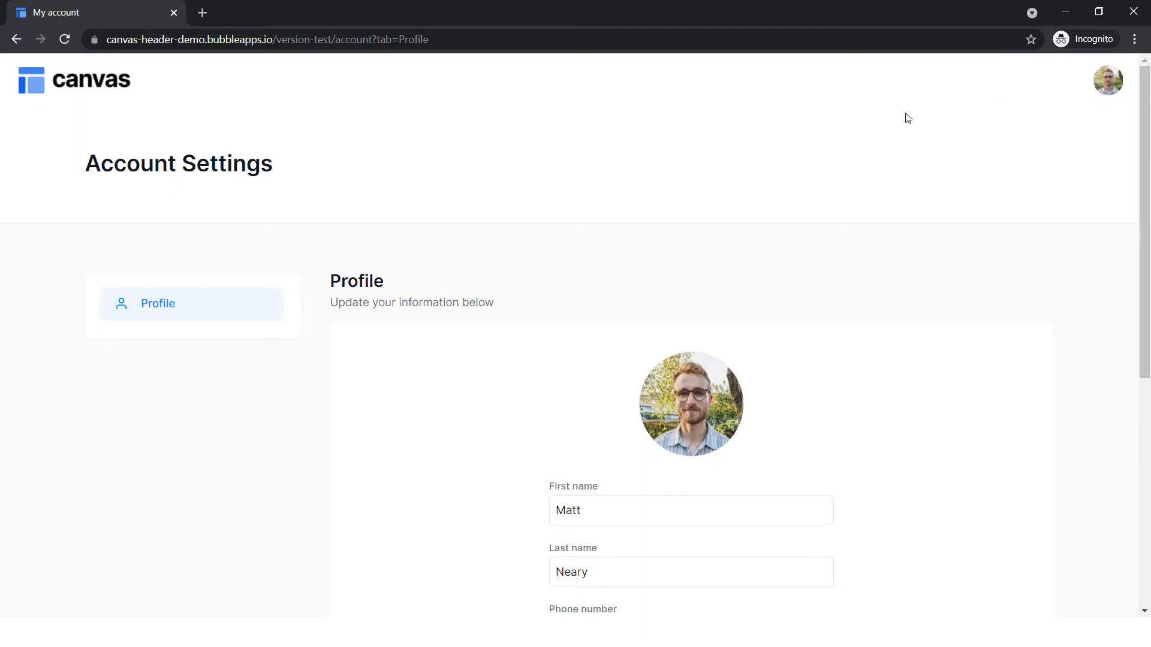
{"action": "key", "text": "alt+Tab"}
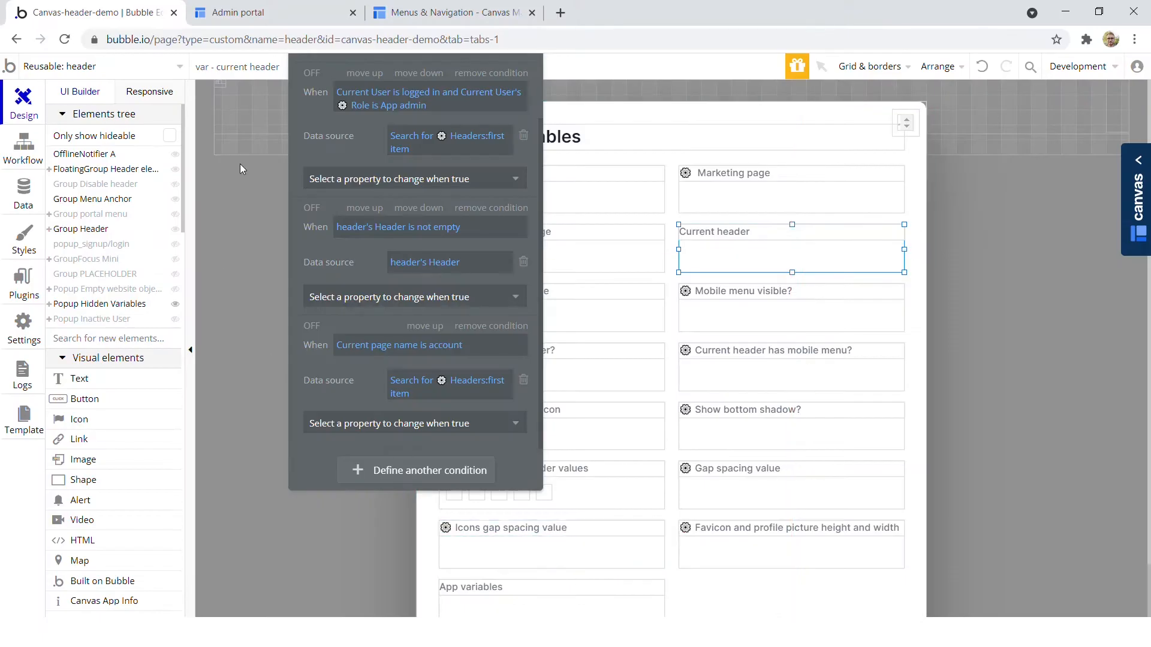
- Refresh the Admin portal and start a text link for the account header with the display text "This is the account page"
{"action": "left_click", "coordinate": [290, 8]}
{"action": "left_click", "coordinate": [378, 70]}
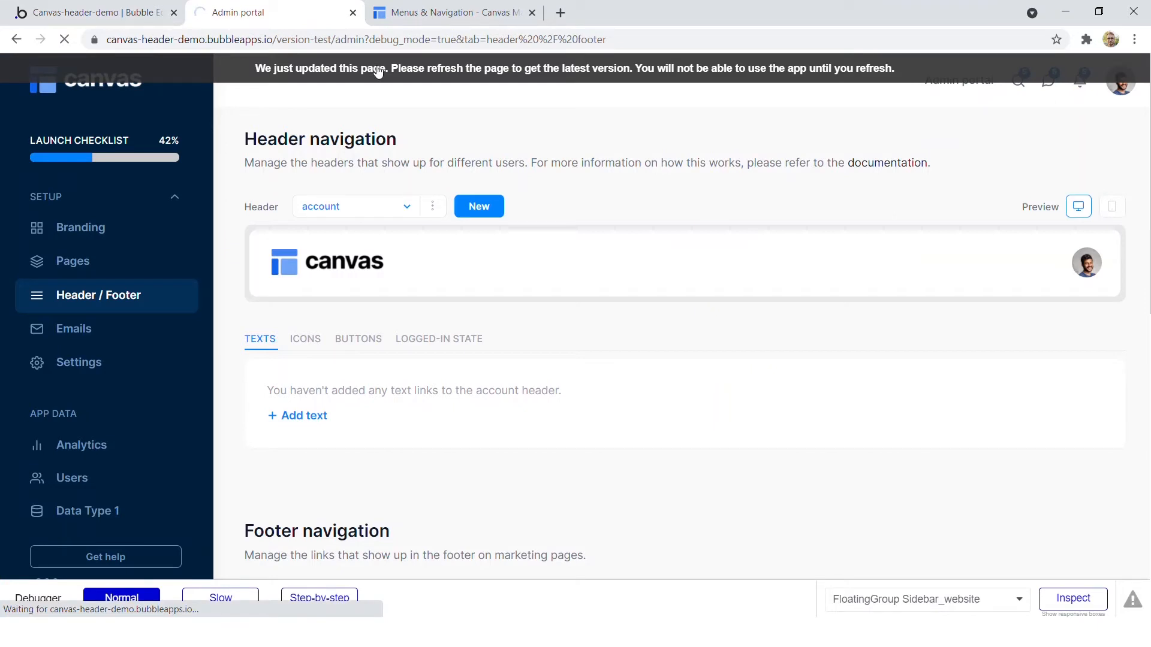
{"action": "left_click", "coordinate": [303, 416]}
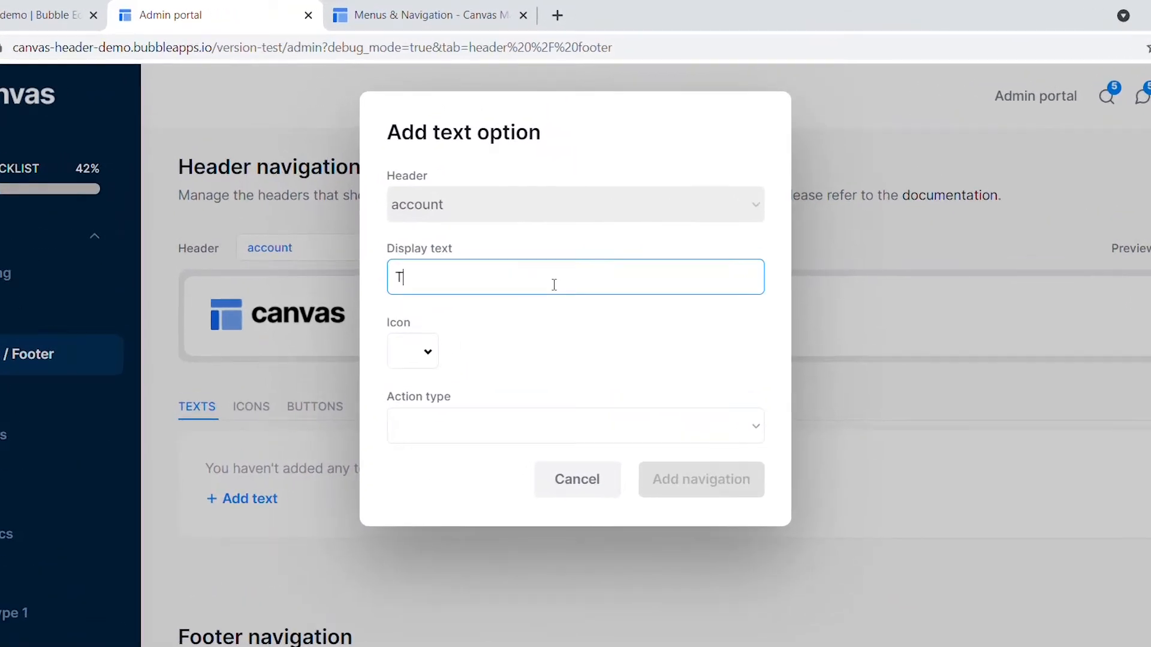
{"action": "type", "text": "This is the account page"}
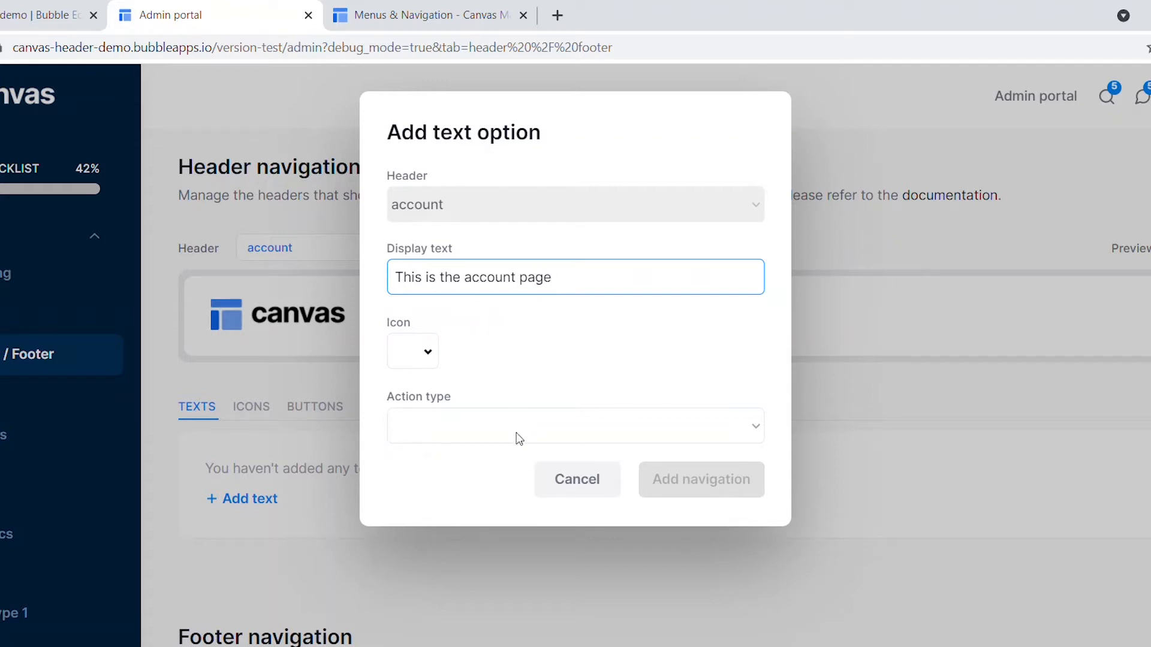
- Set the text link's action to Open internal Bubble page, with account as the page
{"action": "left_click", "coordinate": [516, 436]}
{"action": "left_click", "coordinate": [520, 469]}
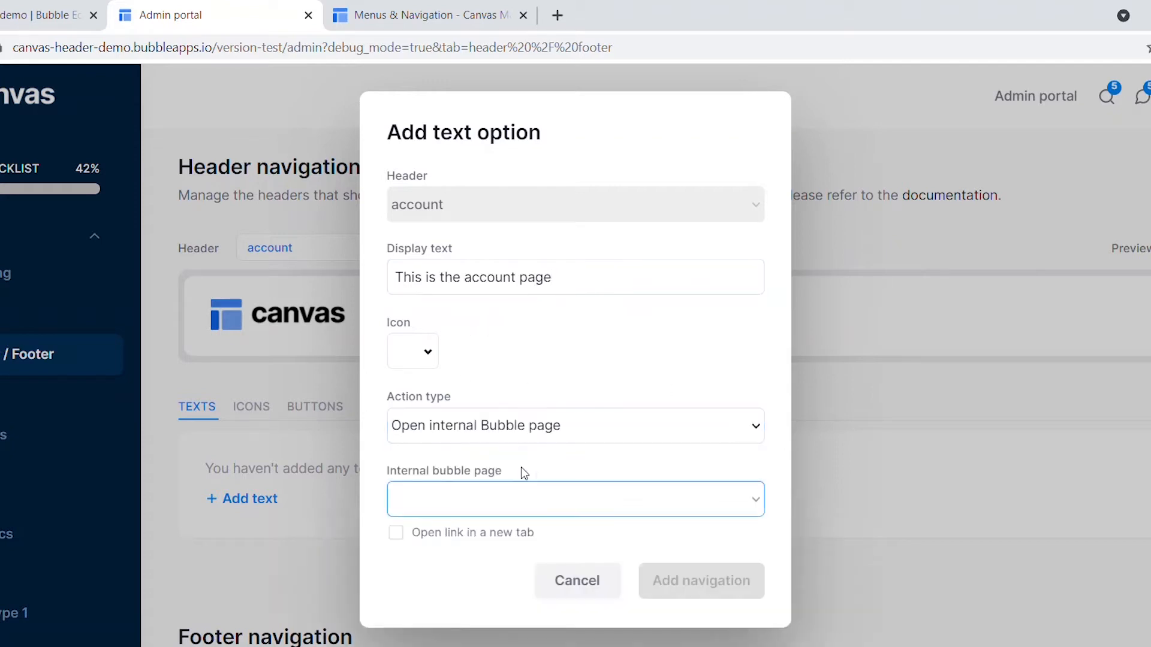
{"action": "left_click", "coordinate": [483, 513]}
{"action": "left_click", "coordinate": [457, 547]}
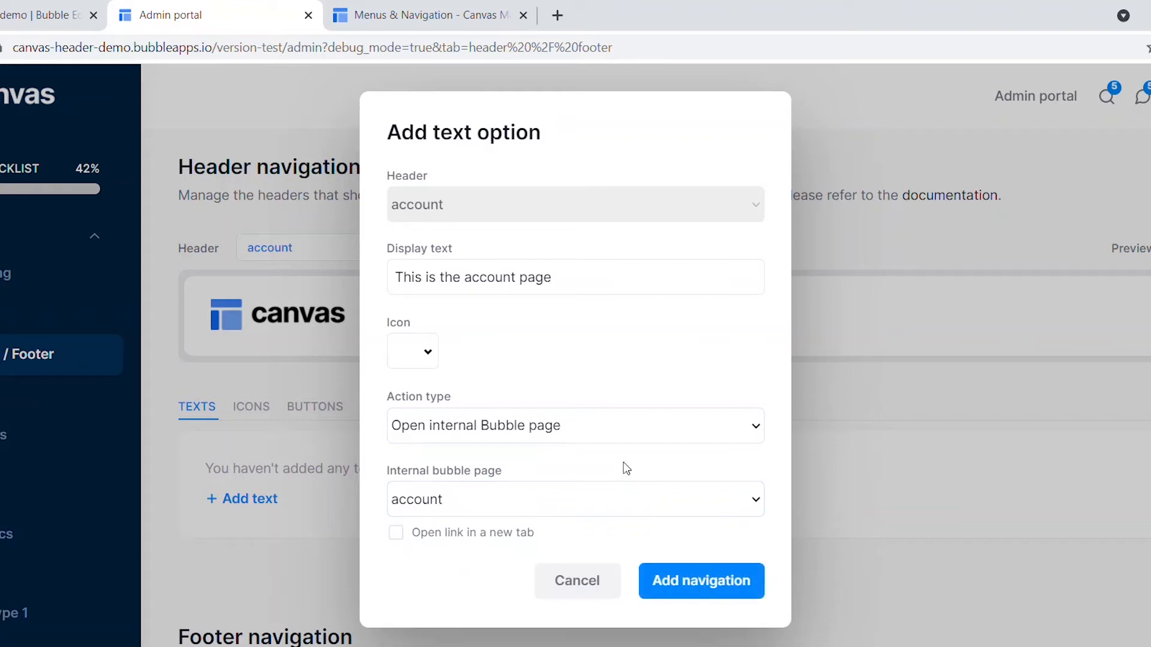
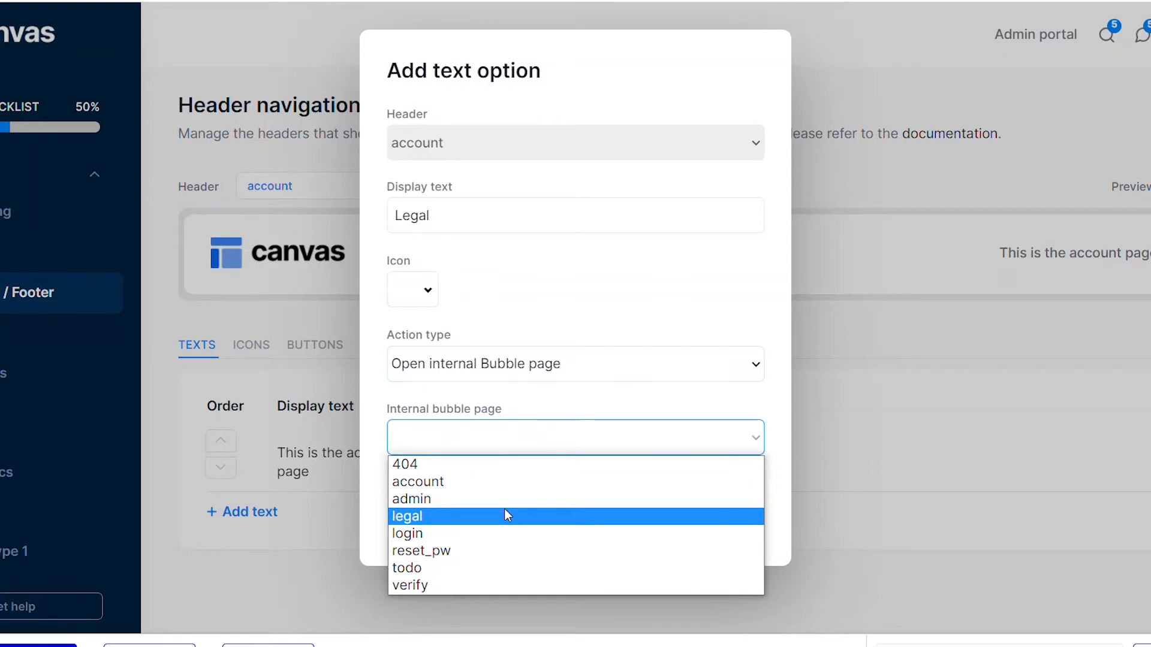
- Select legal as the Legal link's internal Bubble page and compare with the page list in the Bubble editor
{"action": "left_click", "coordinate": [504, 516]}
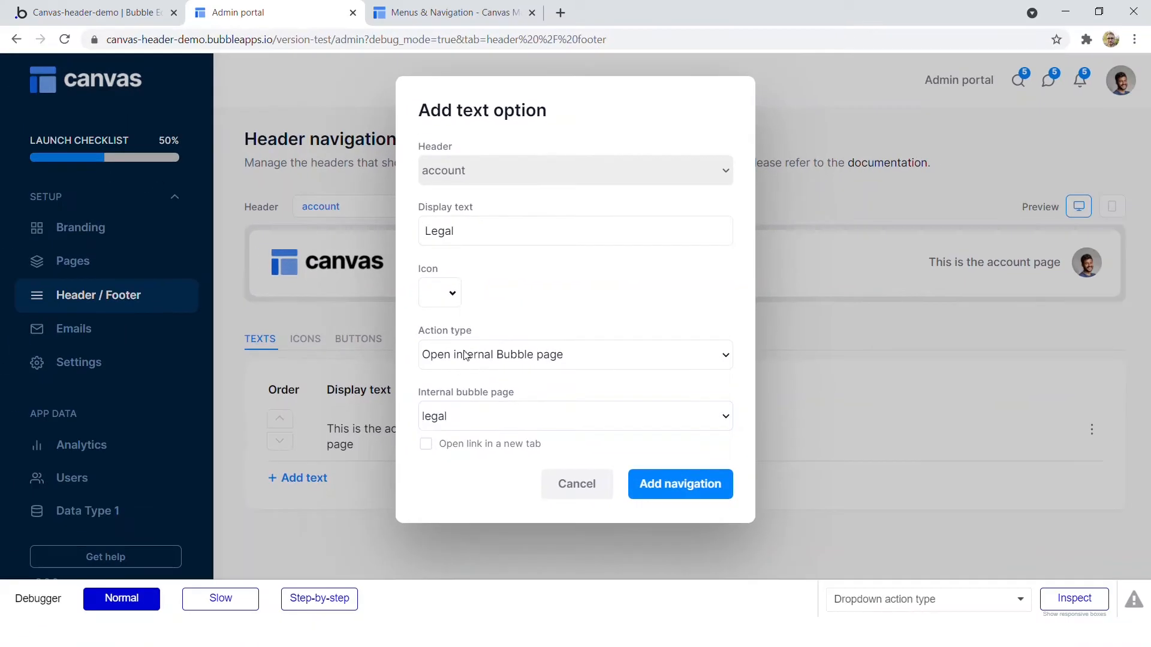
{"action": "left_click", "coordinate": [90, 12]}
{"action": "left_click", "coordinate": [83, 65]}
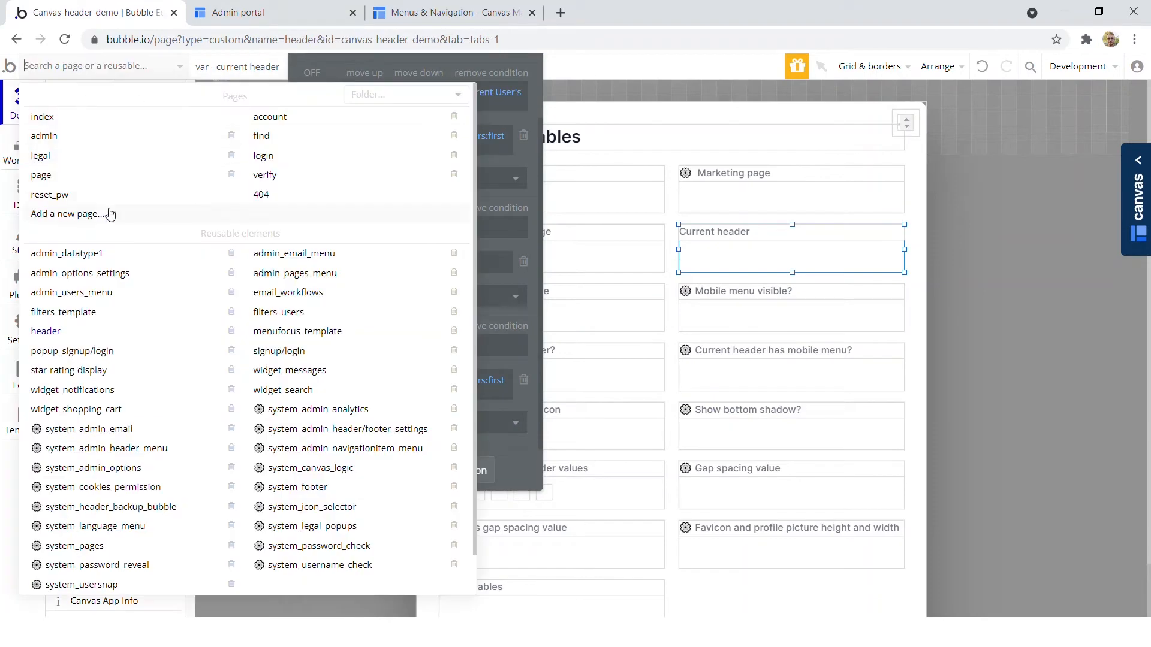
{"action": "left_click", "coordinate": [240, 6]}
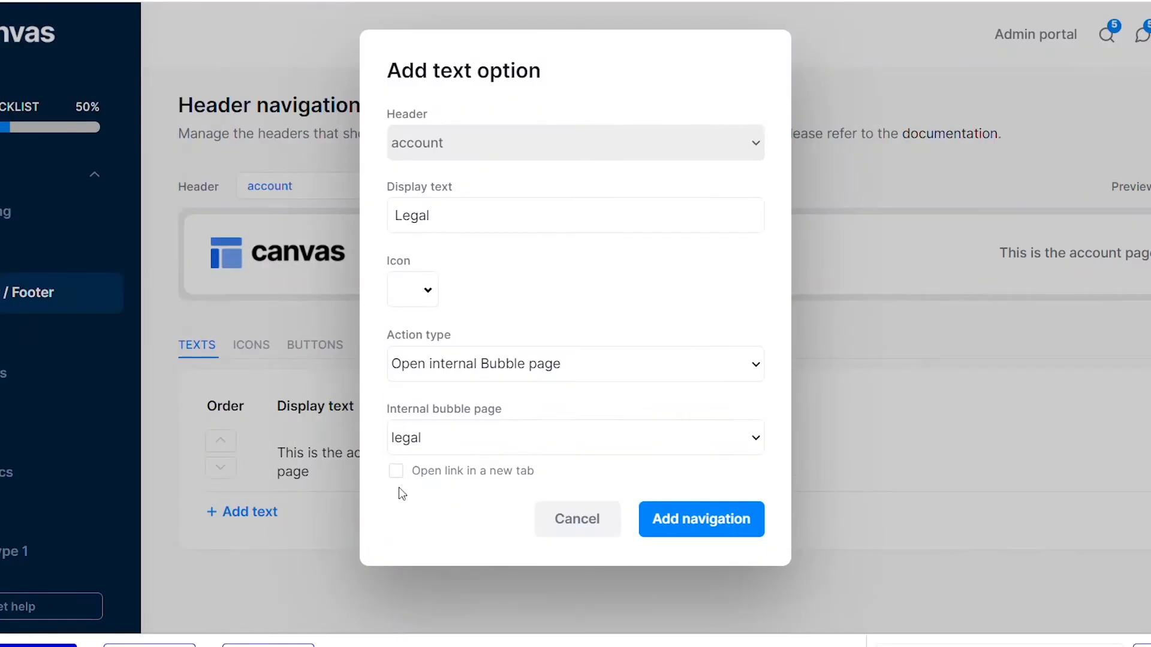
- Try Open external link as the Legal link's action type
{"action": "left_click", "coordinate": [448, 449]}
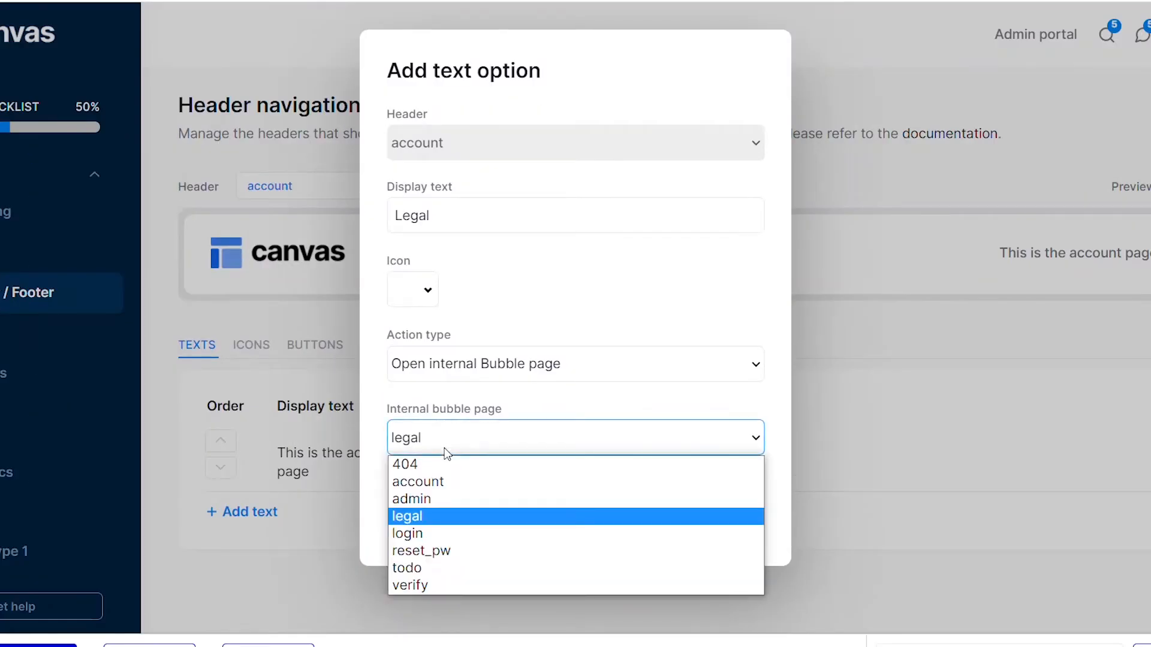
{"action": "left_click", "coordinate": [496, 370]}
{"action": "left_click", "coordinate": [483, 424]}
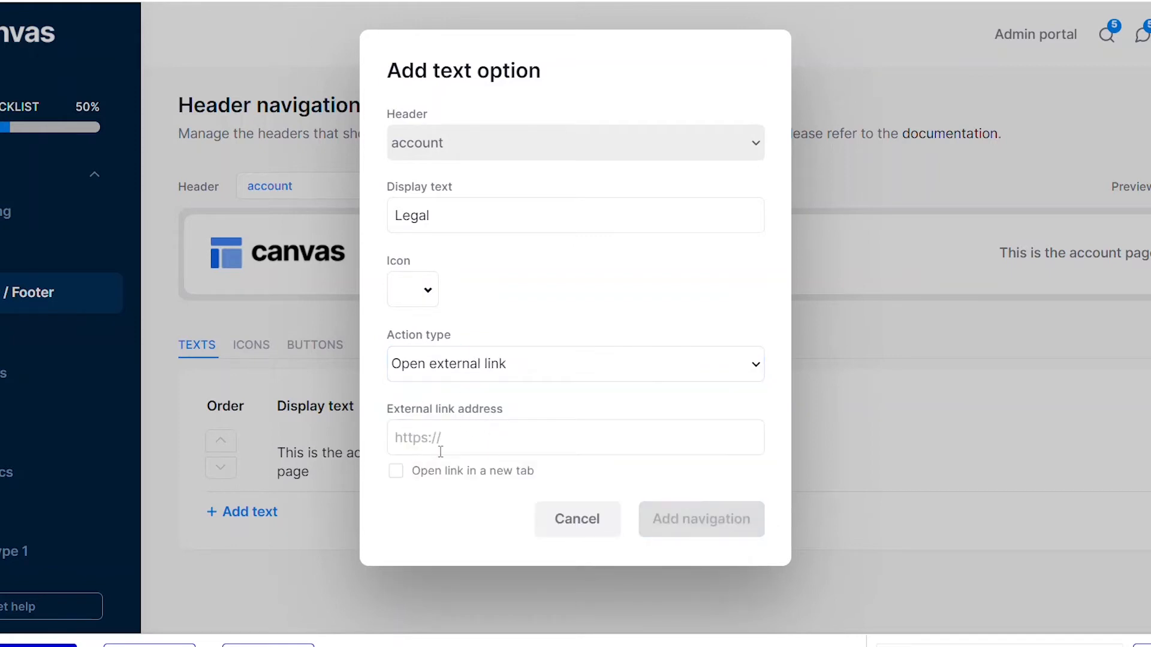
- Add the Legal link so that it opens the internal Bubble page legal, and test it on the account page
{"action": "left_click", "coordinate": [506, 366]}
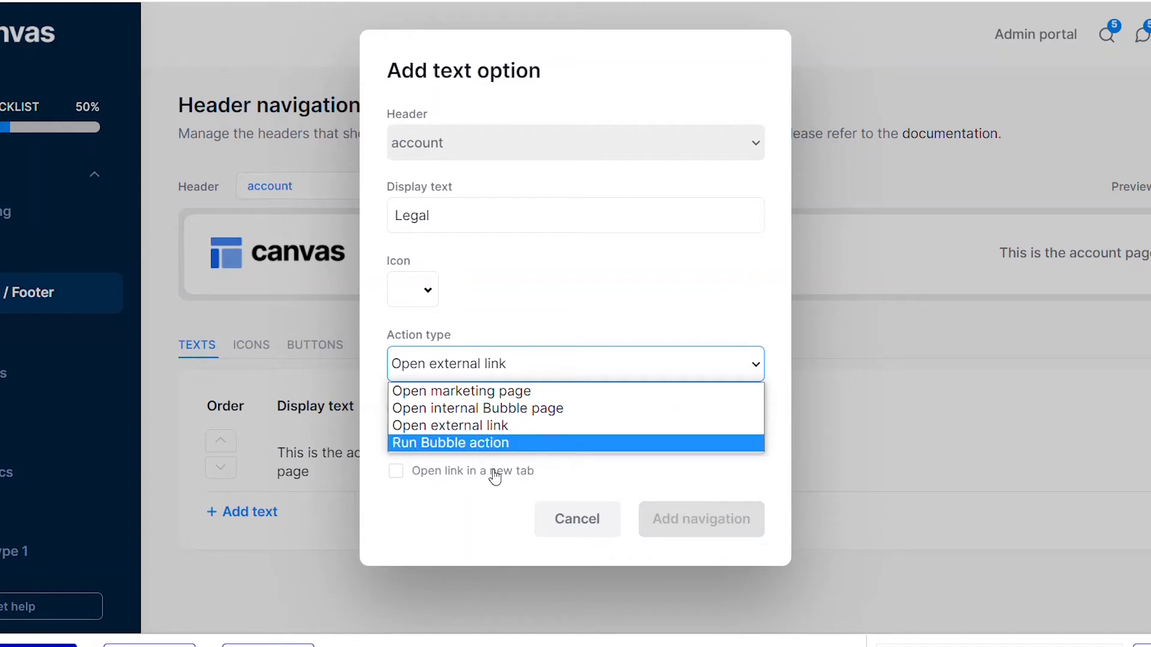
{"action": "left_click", "coordinate": [515, 410]}
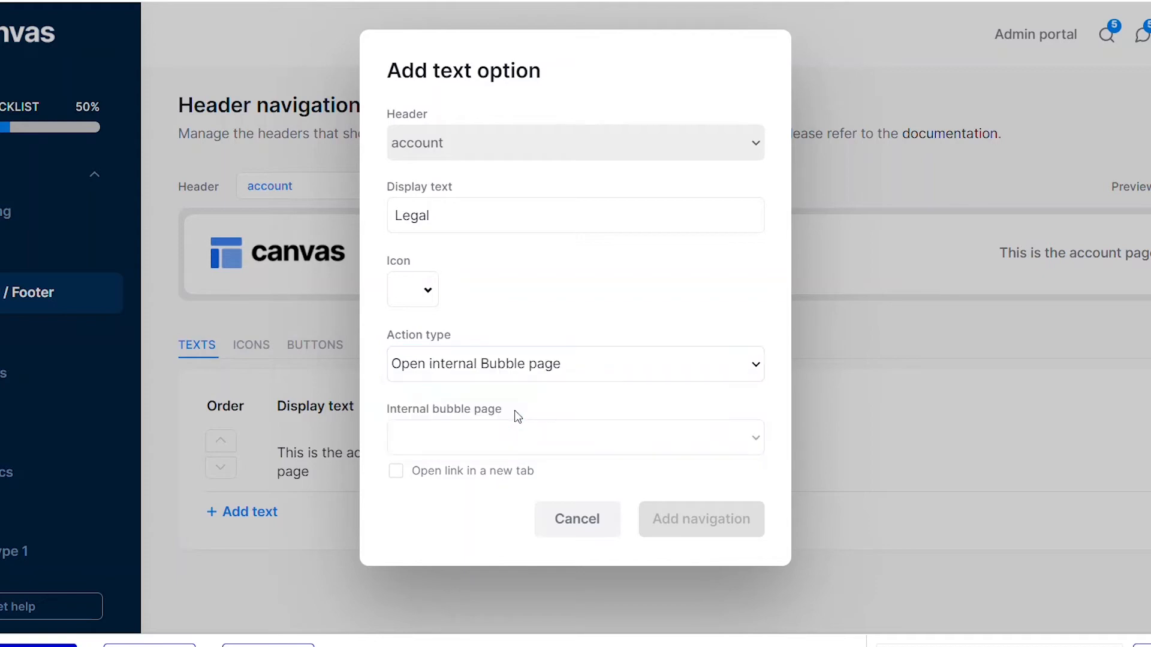
{"action": "left_click", "coordinate": [495, 448]}
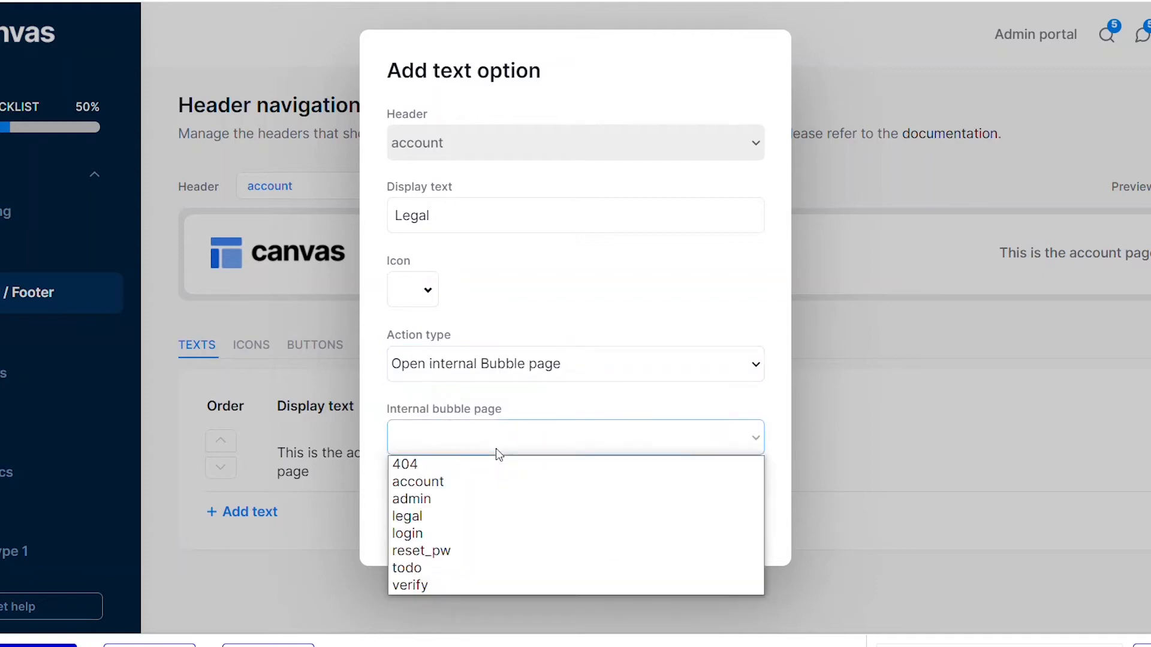
{"action": "left_click", "coordinate": [470, 525]}
{"action": "left_click", "coordinate": [437, 470]}
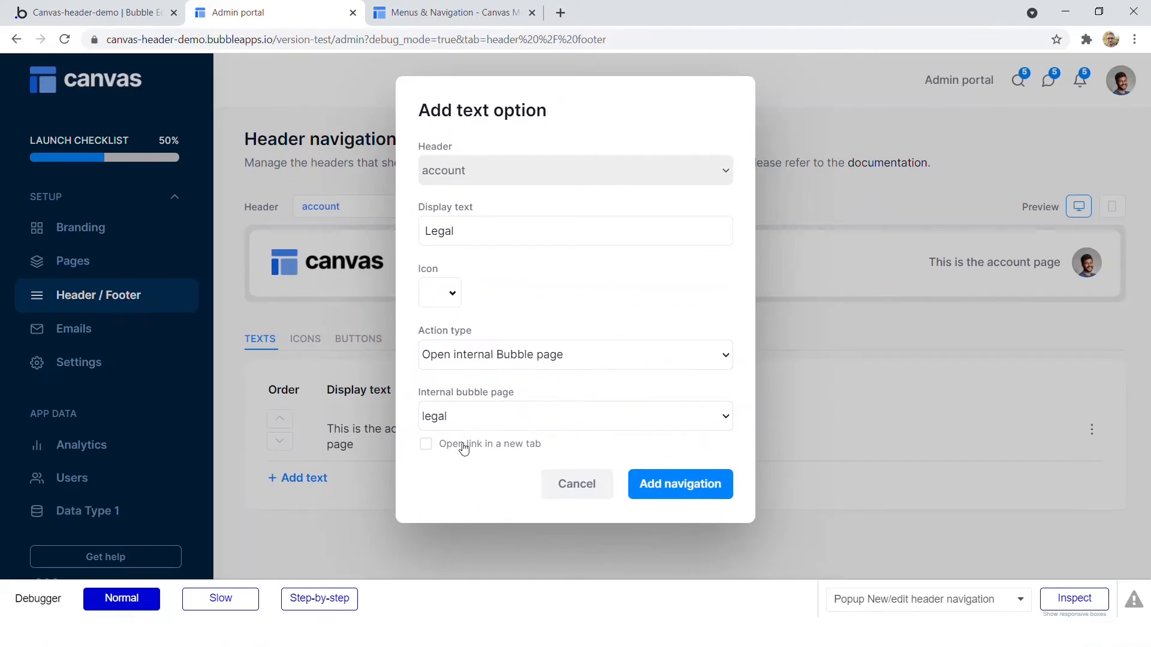
{"action": "left_click", "coordinate": [669, 492]}
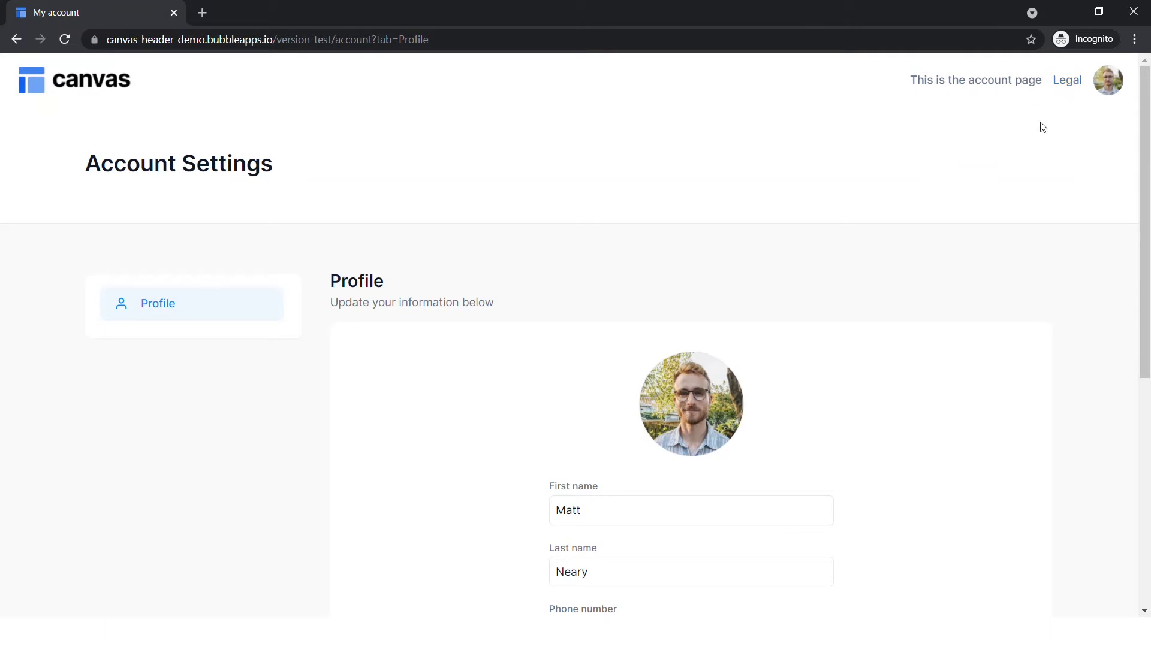
{"action": "left_click", "coordinate": [1068, 79]}
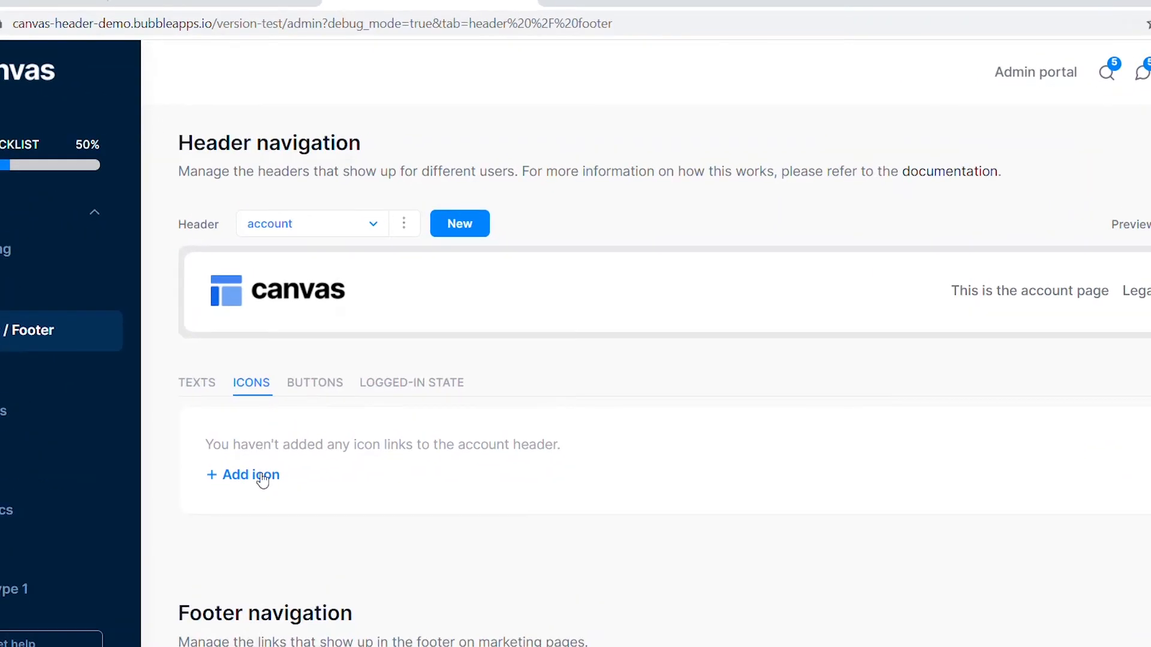
- Start a new icon link for the account header and choose the open book icon
{"action": "left_click", "coordinate": [263, 478]}
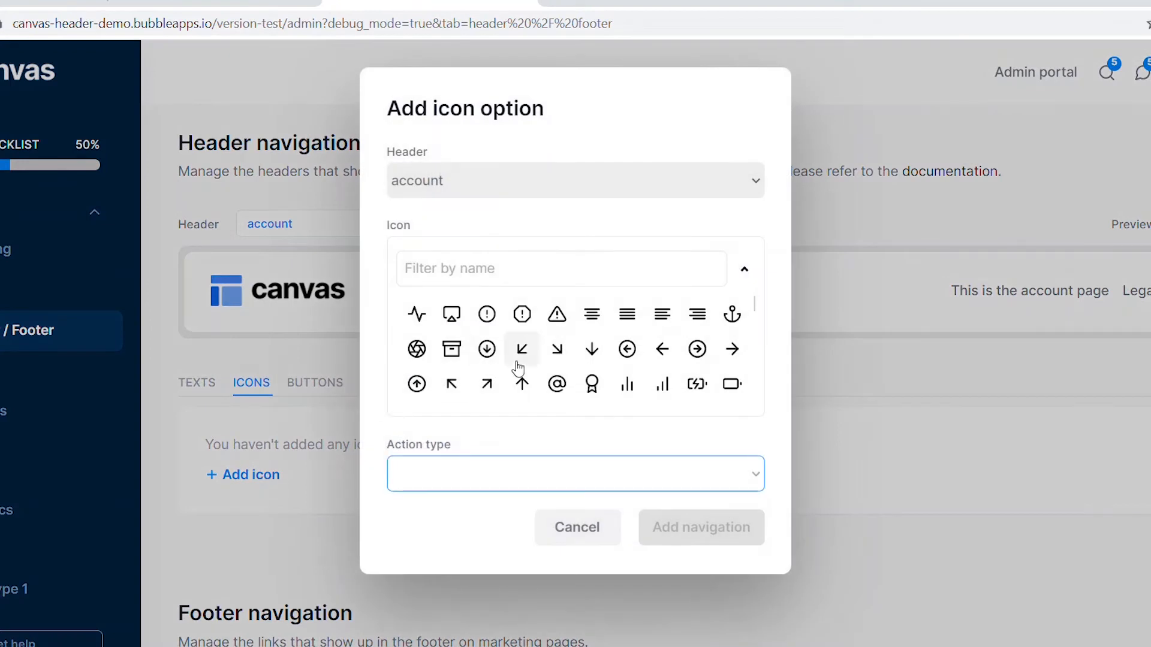
{"action": "scroll", "coordinate": [583, 347], "scroll_direction": "down", "scroll_amount": 3}
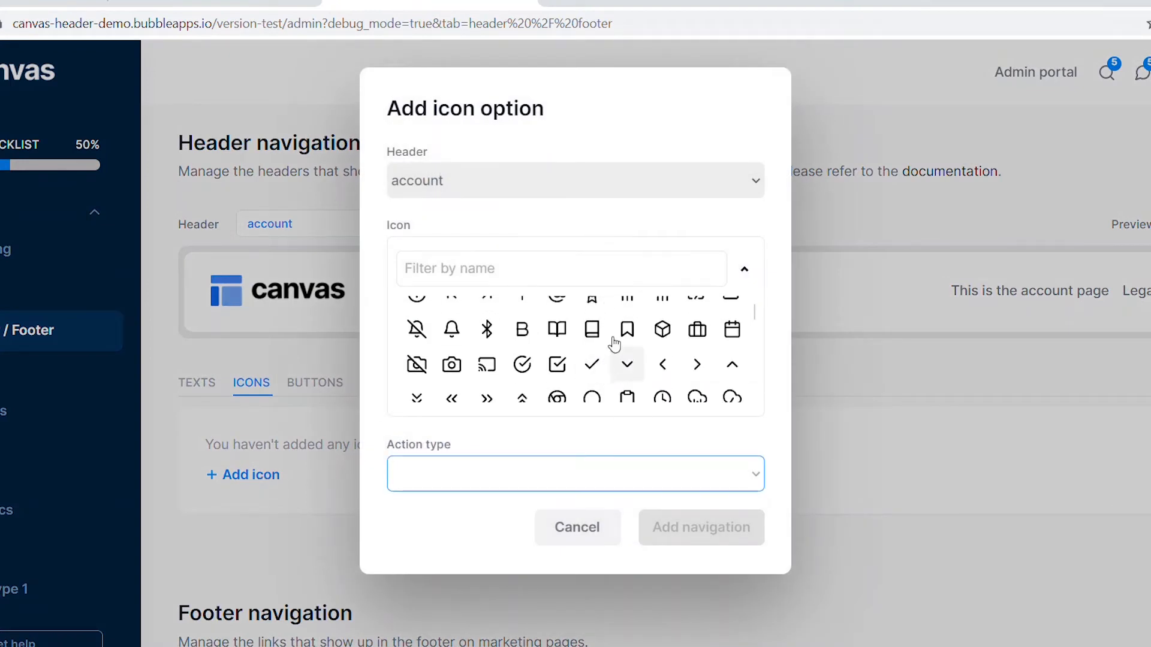
{"action": "left_click", "coordinate": [557, 331]}
- Add the icon link so that it opens the index marketing page in a new tab, and test it on the account page
{"action": "left_click", "coordinate": [558, 333]}
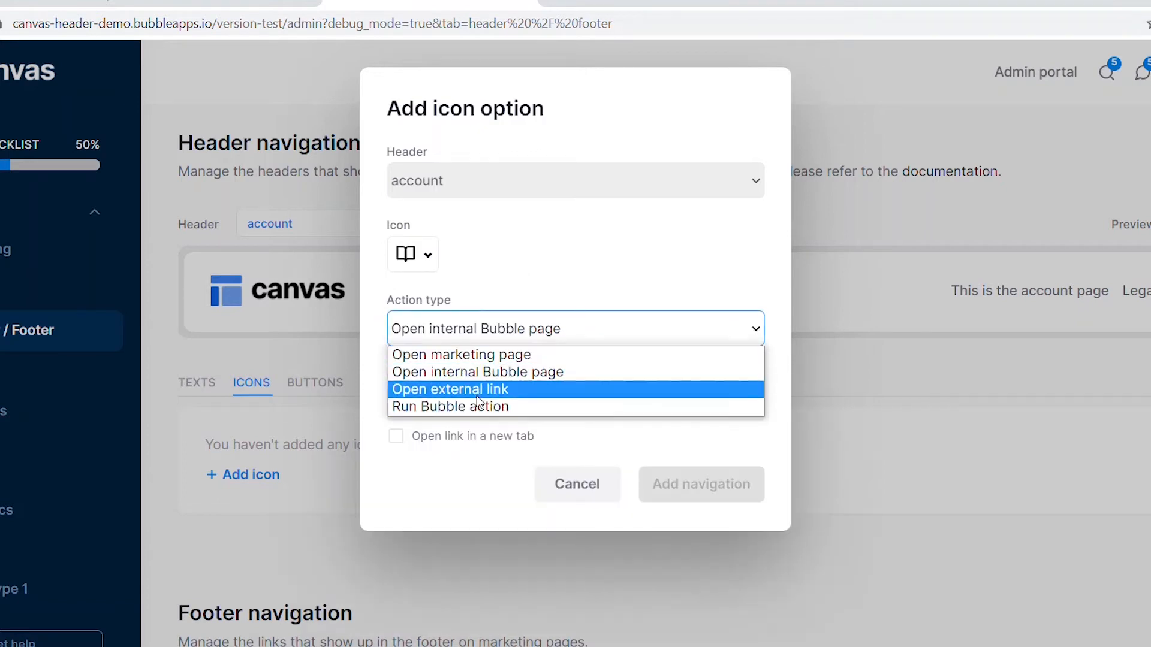
{"action": "left_click", "coordinate": [487, 356]}
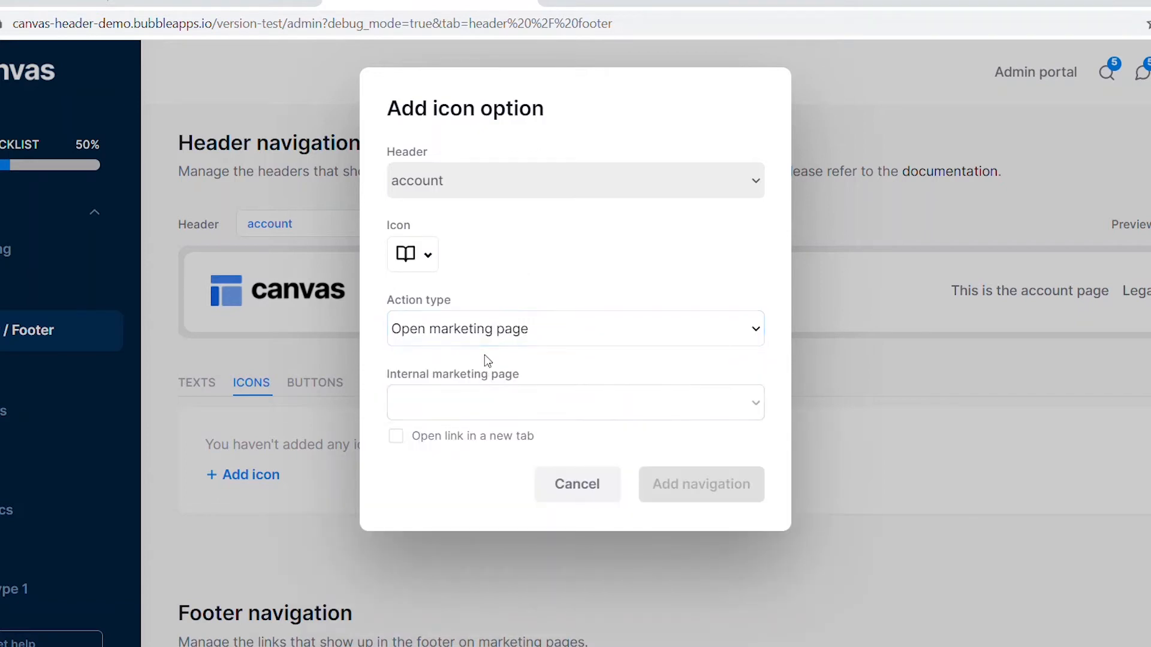
{"action": "left_click", "coordinate": [478, 402]}
{"action": "left_click", "coordinate": [471, 454]}
{"action": "left_click", "coordinate": [464, 443]}
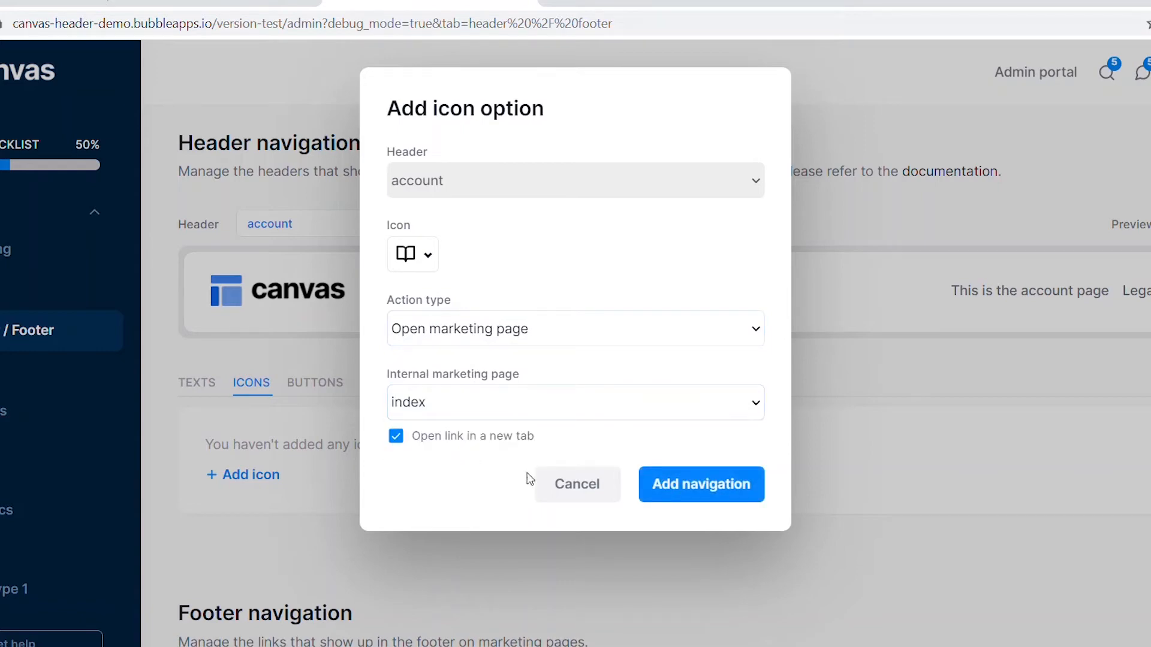
{"action": "left_click", "coordinate": [696, 490]}
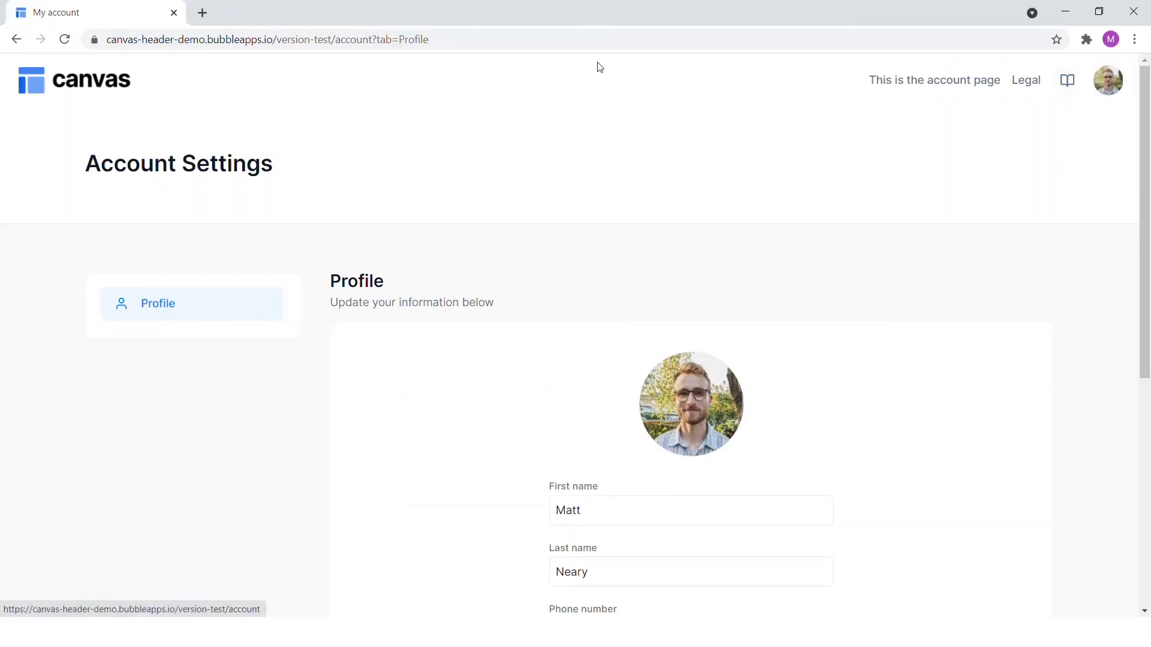
{"action": "left_click", "coordinate": [1065, 82]}
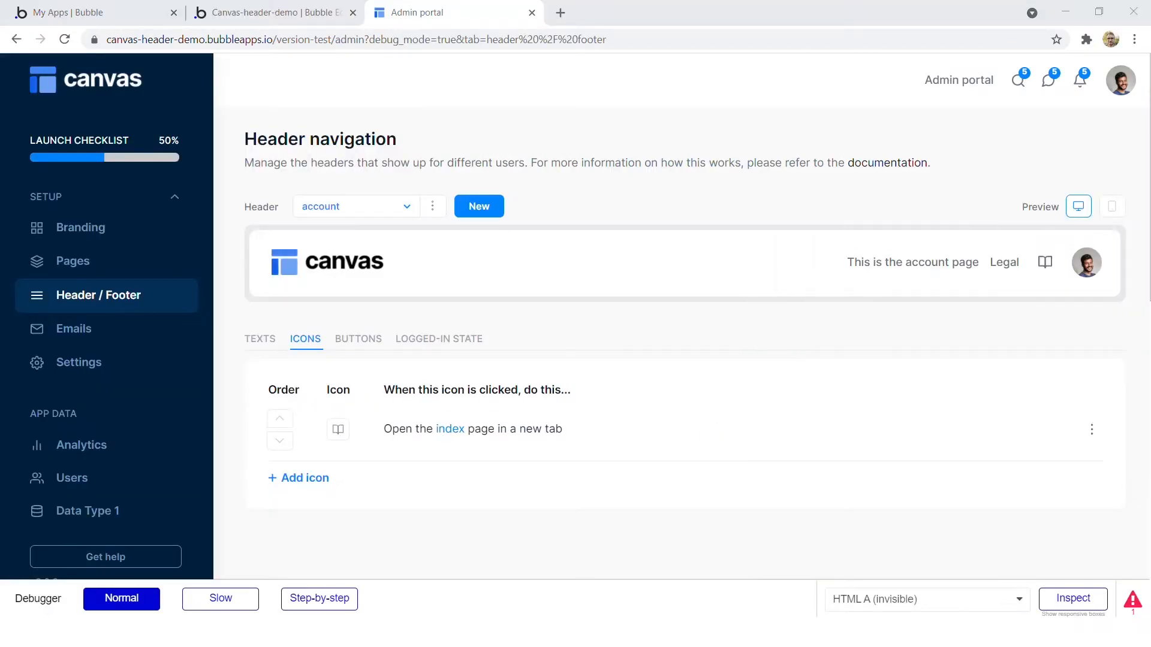
- Start a new button for the account header with the Outline style and the display text About
{"action": "left_click", "coordinate": [355, 334]}
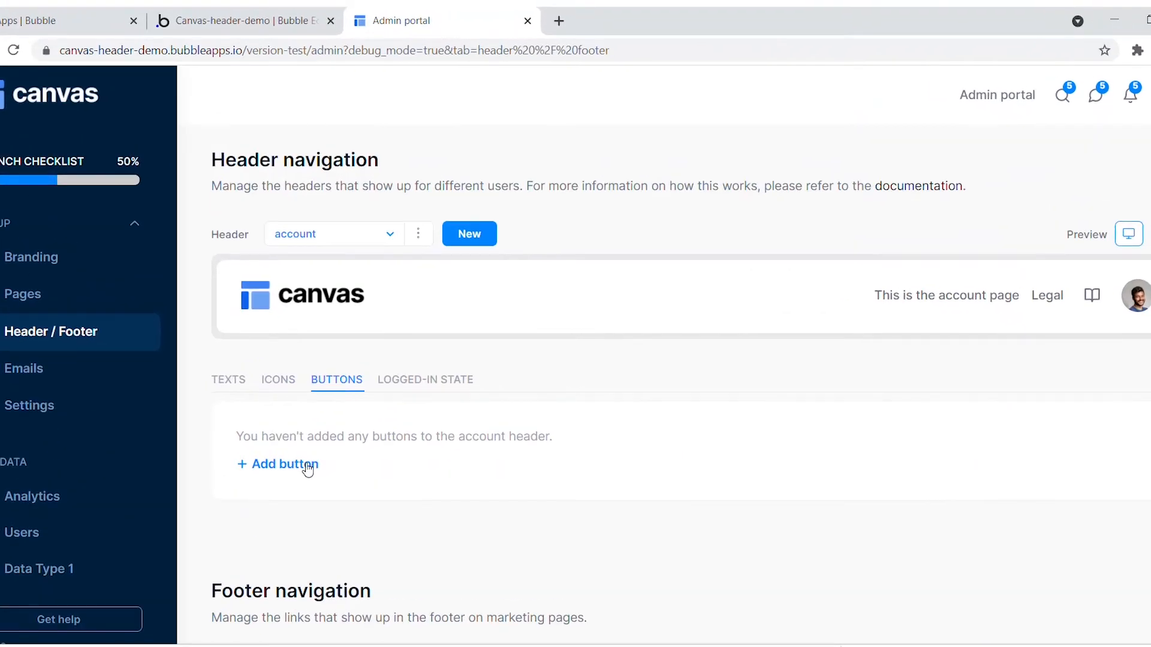
{"action": "left_click", "coordinate": [309, 465]}
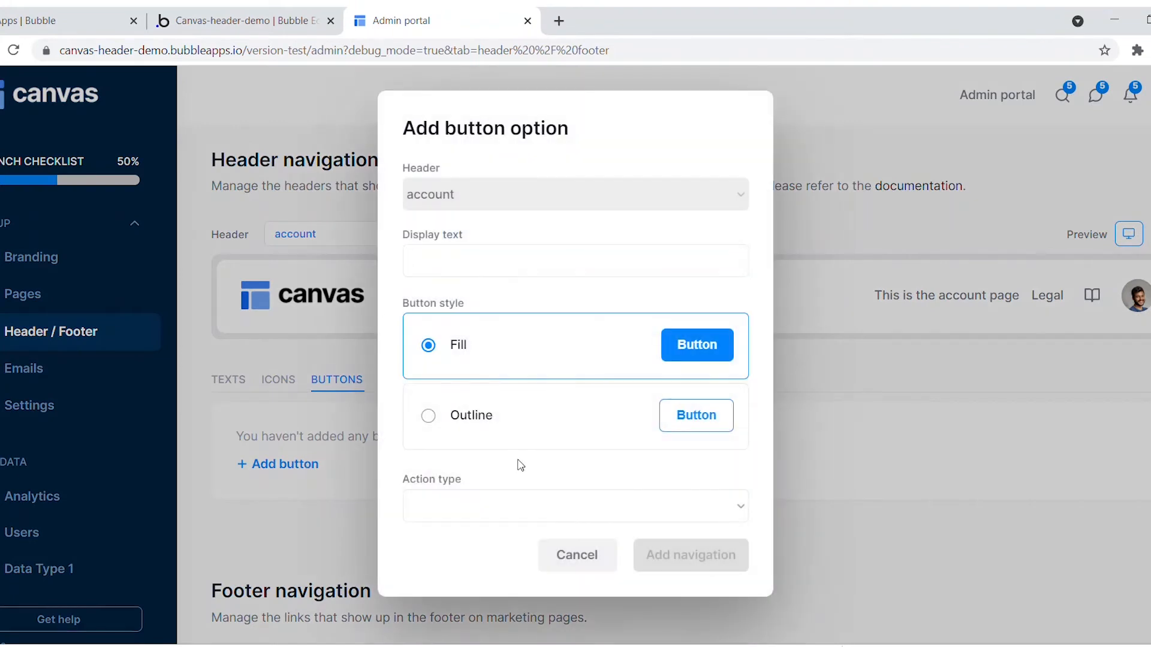
{"action": "left_click", "coordinate": [518, 406]}
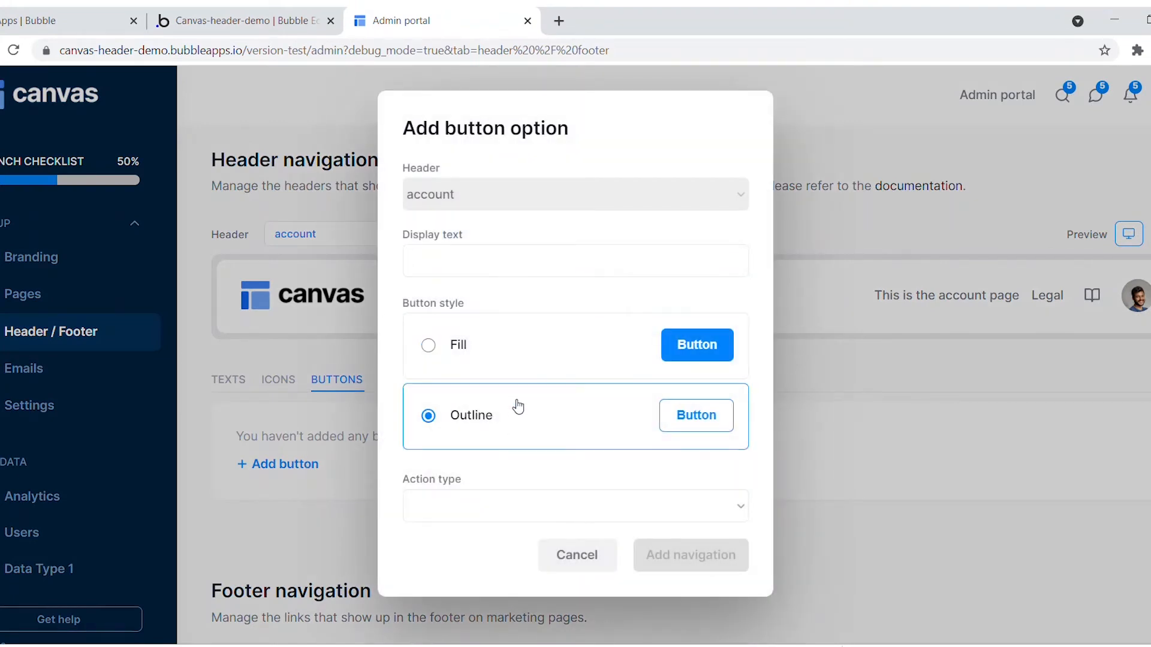
{"action": "left_click", "coordinate": [528, 246]}
{"action": "type", "text": "About"}
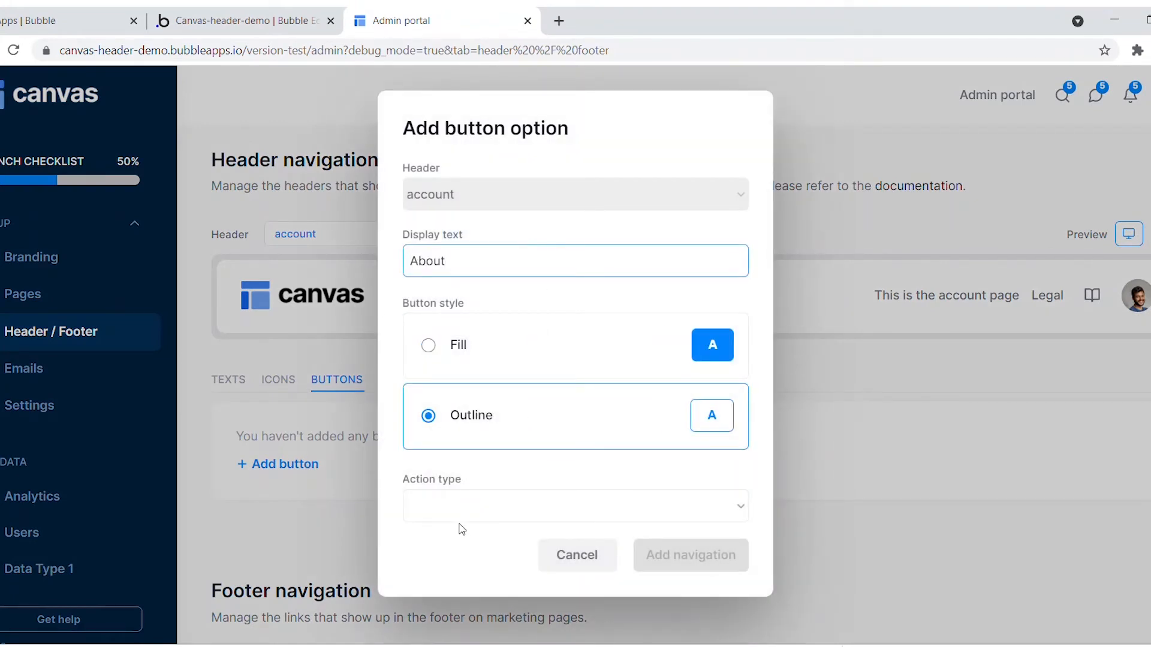
- Add the About button so that it opens the about marketing page in a new tab, and test it on the account page
{"action": "left_click", "coordinate": [462, 510]}
{"action": "left_click", "coordinate": [481, 532]}
{"action": "left_click", "coordinate": [479, 571]}
{"action": "left_click", "coordinate": [476, 598]}
{"action": "left_click", "coordinate": [472, 606]}
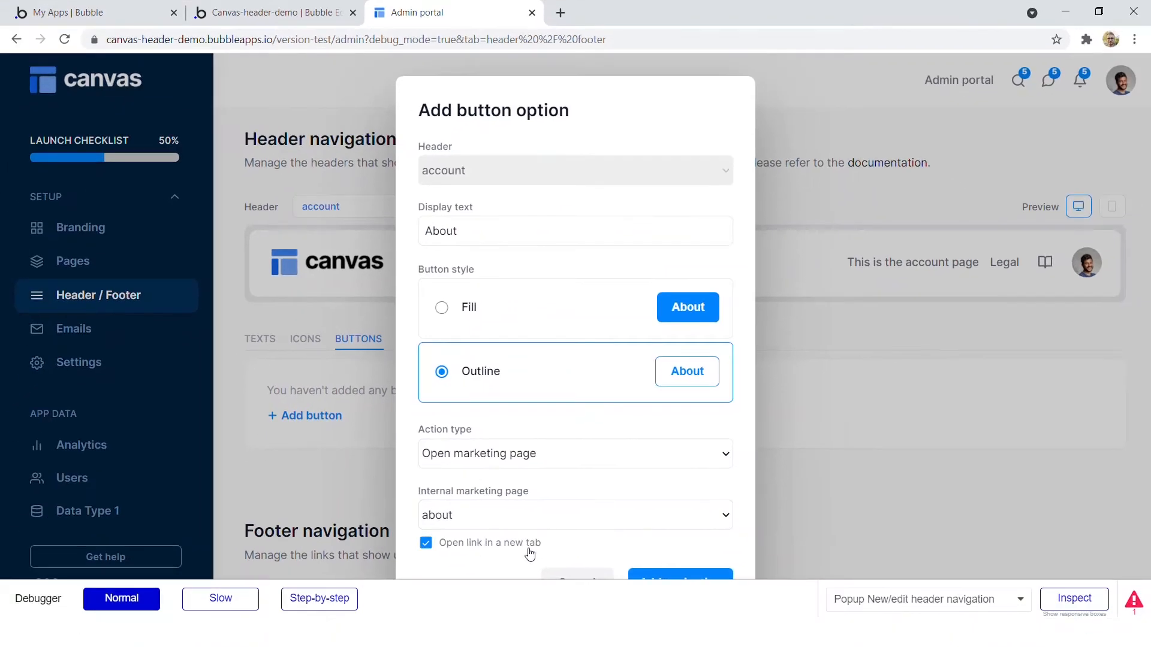
{"action": "left_click", "coordinate": [673, 577]}
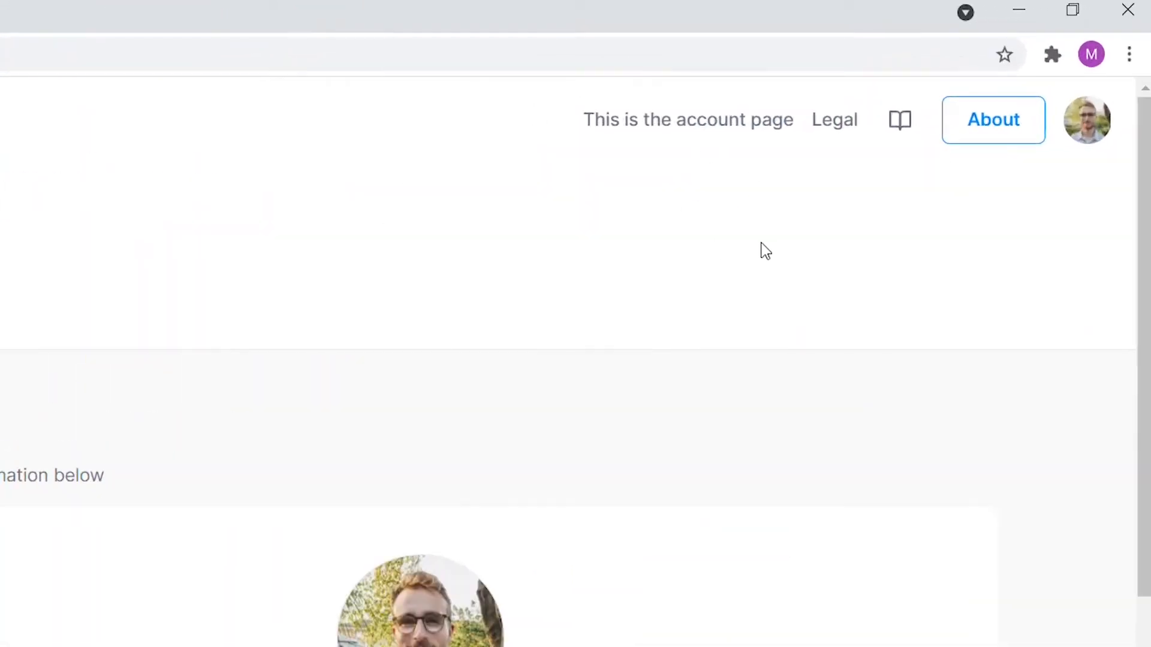
{"action": "left_click", "coordinate": [959, 125]}
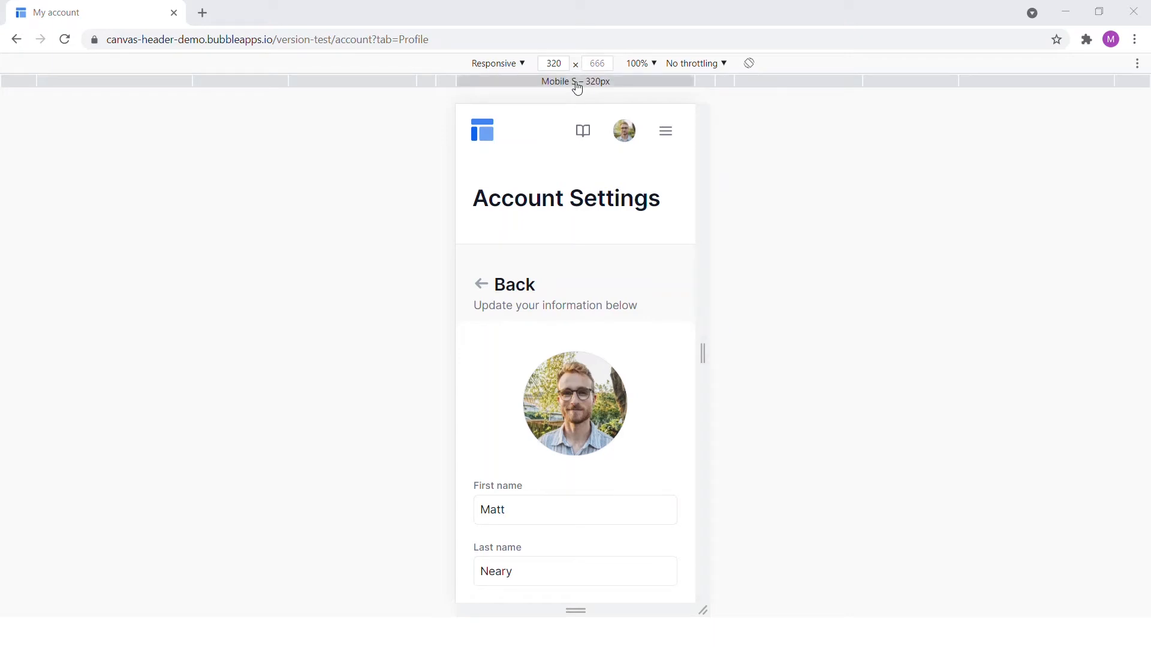
- Compare the account page header at 1440 px and Mobile S 320 px widths, and check its mobile navigation menu and profile menu
{"action": "left_click", "coordinate": [1064, 90]}
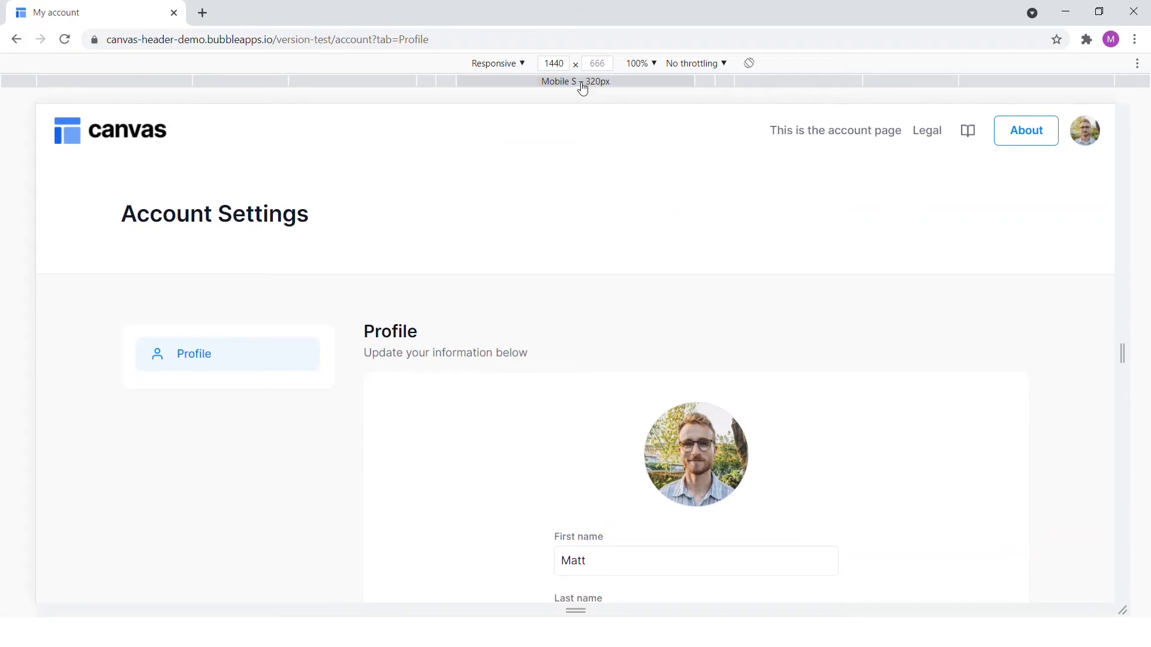
{"action": "left_click", "coordinate": [581, 89]}
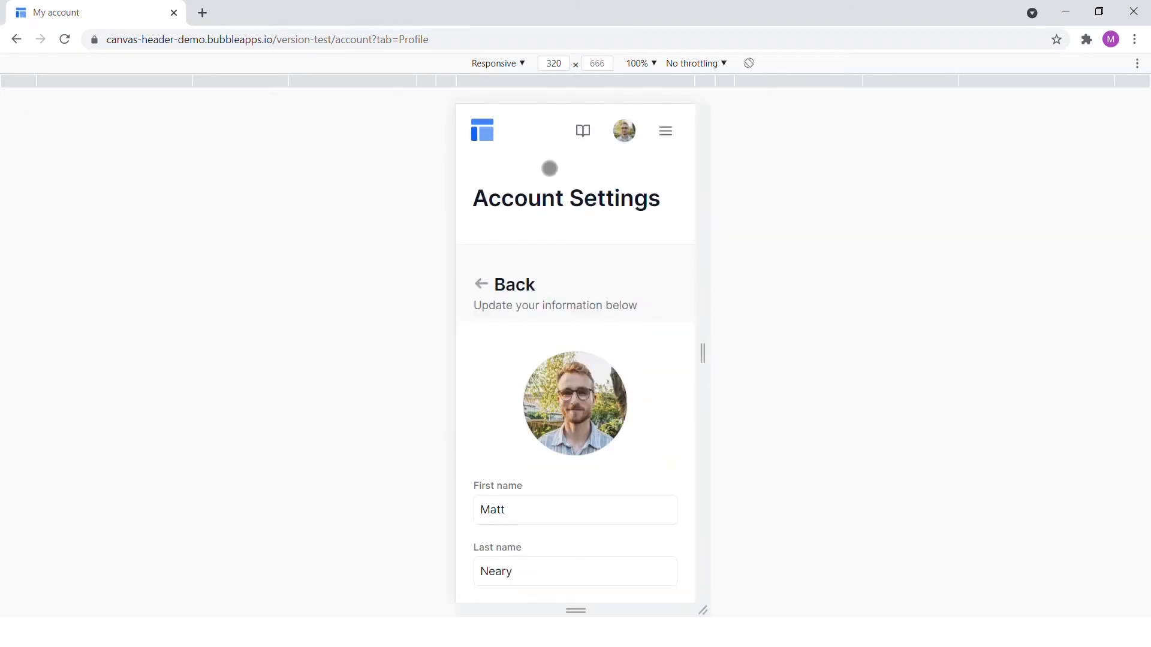
{"action": "left_click", "coordinate": [668, 131]}
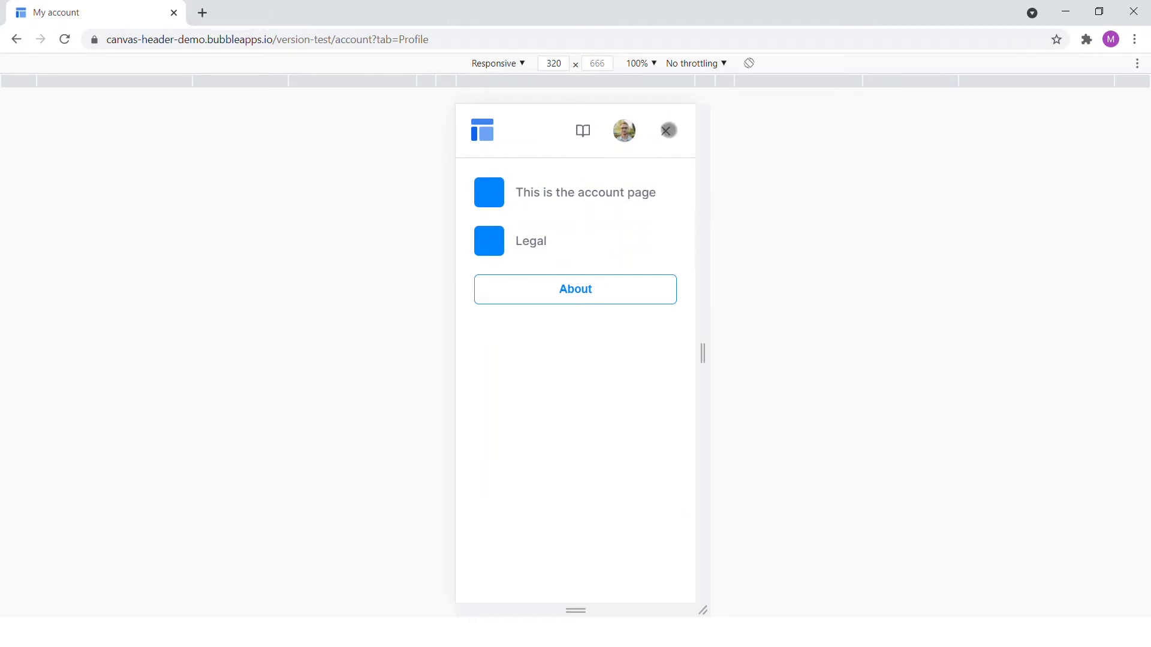
{"action": "left_click", "coordinate": [668, 130]}
{"action": "left_click", "coordinate": [666, 127]}
{"action": "left_click", "coordinate": [666, 131]}
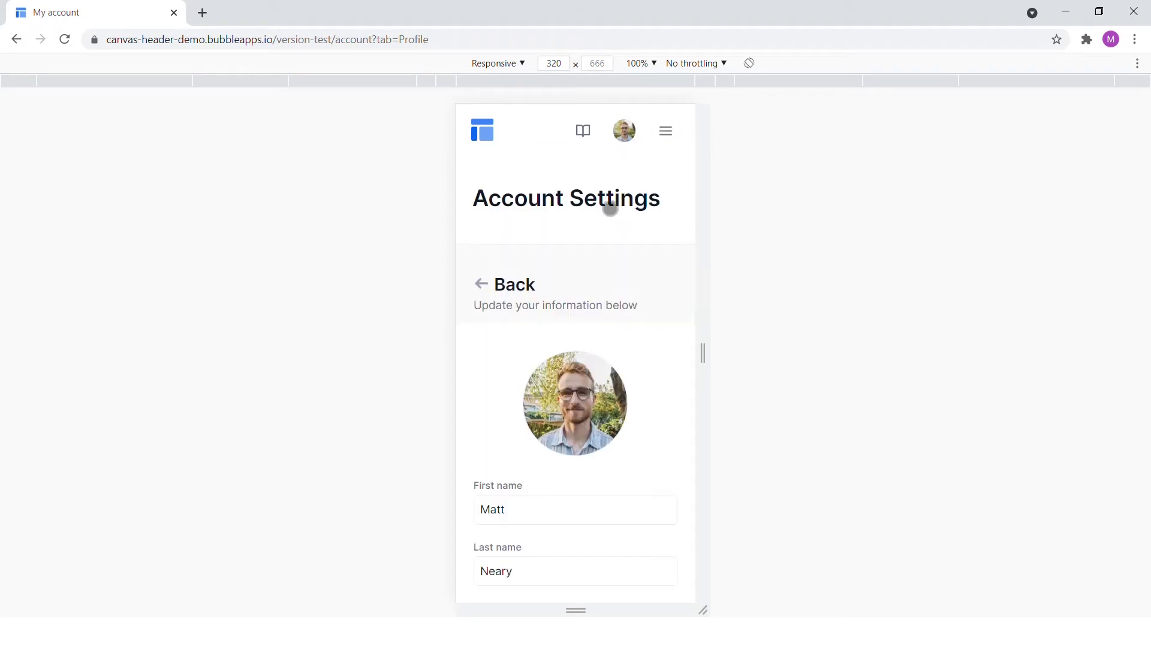
{"action": "left_click", "coordinate": [624, 130]}
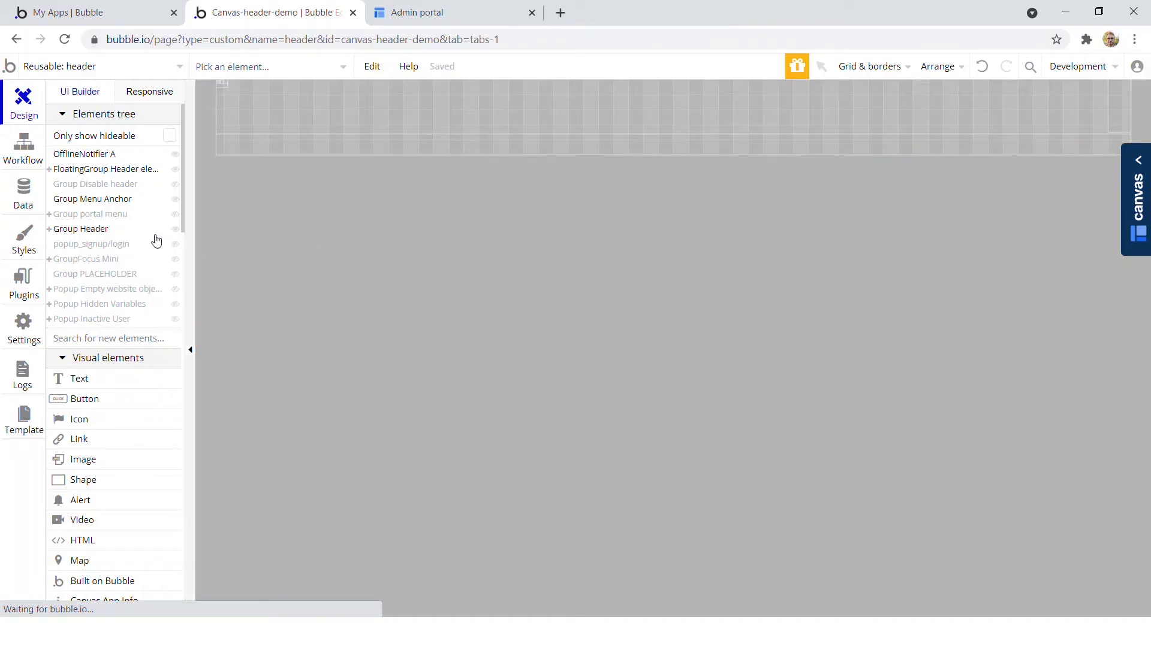
- In the Bubble editor's header reusable, reveal GroupFocus Mini and the Group PLACEHOLDER 1, 2 and 3 elements inside Group Logged In
{"action": "left_click", "coordinate": [110, 266]}
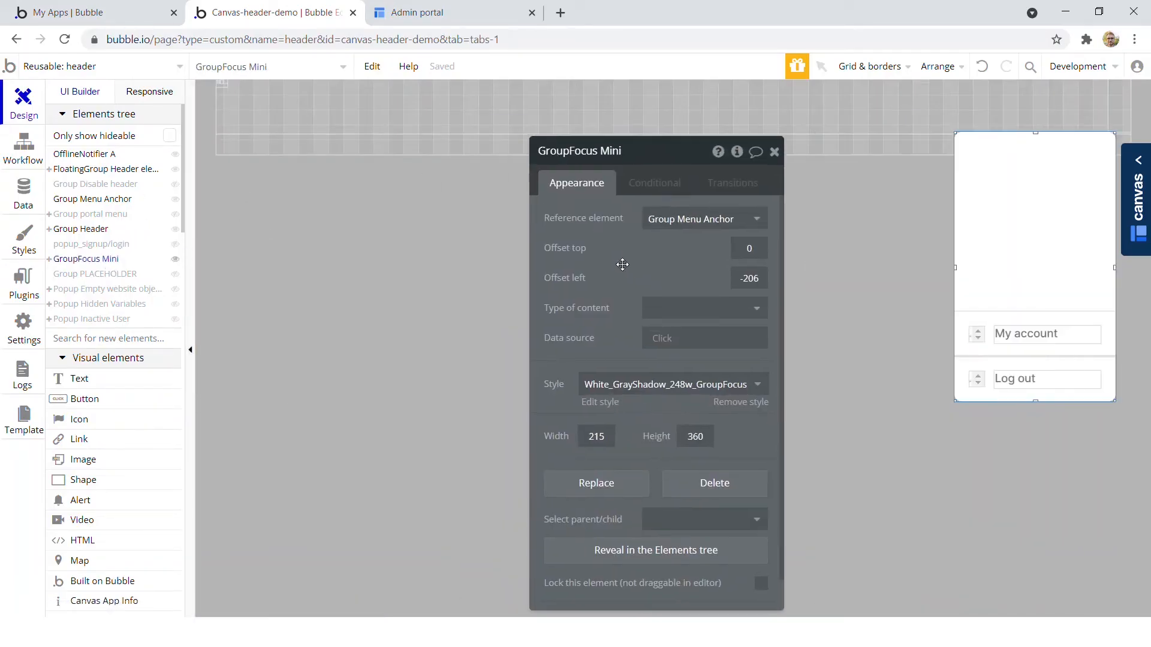
{"action": "left_click_drag", "start_coordinate": [622, 264], "coordinate": [675, 268]}
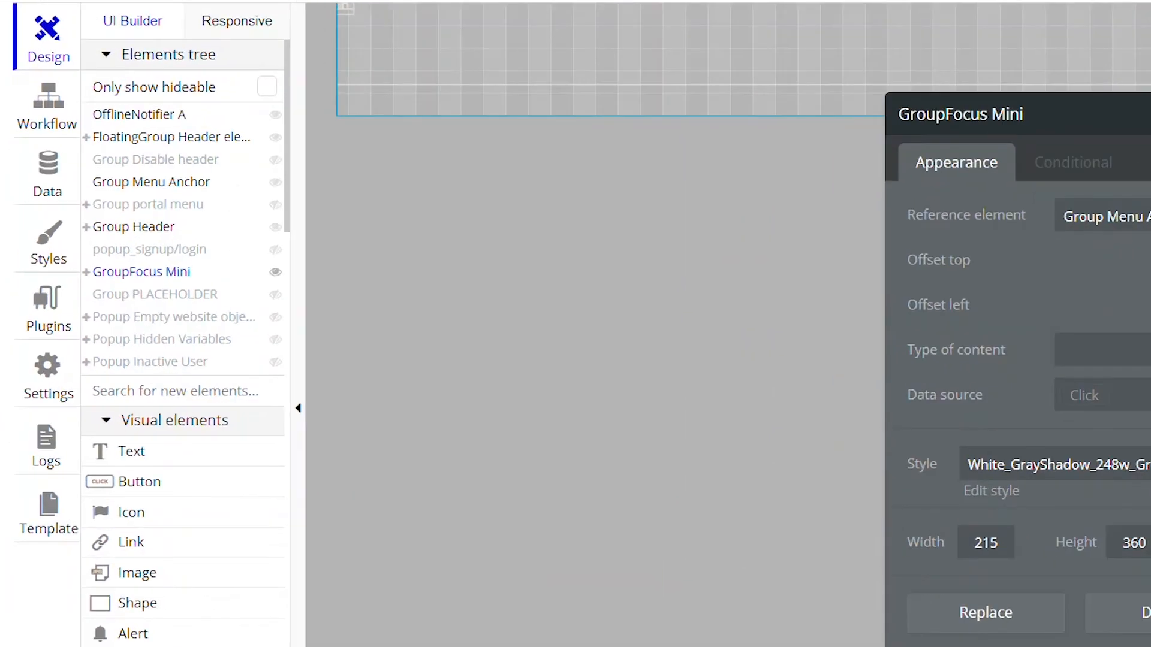
{"action": "left_click", "coordinate": [86, 274]}
{"action": "left_click", "coordinate": [96, 294]}
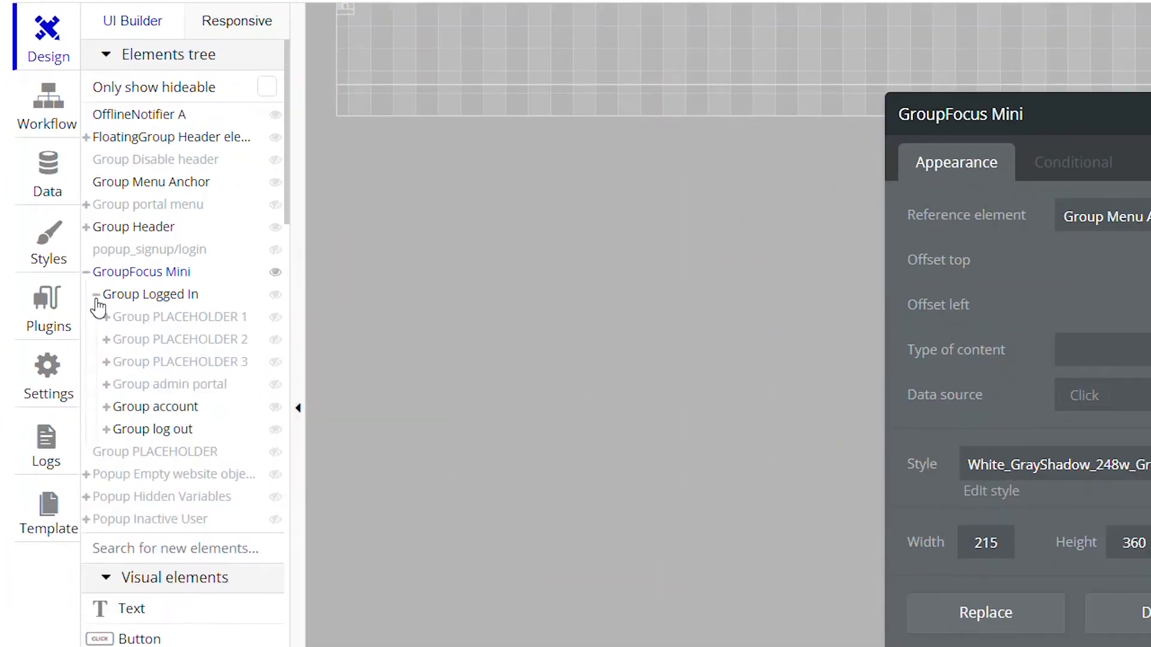
{"action": "left_click", "coordinate": [199, 321]}
{"action": "left_click", "coordinate": [200, 334]}
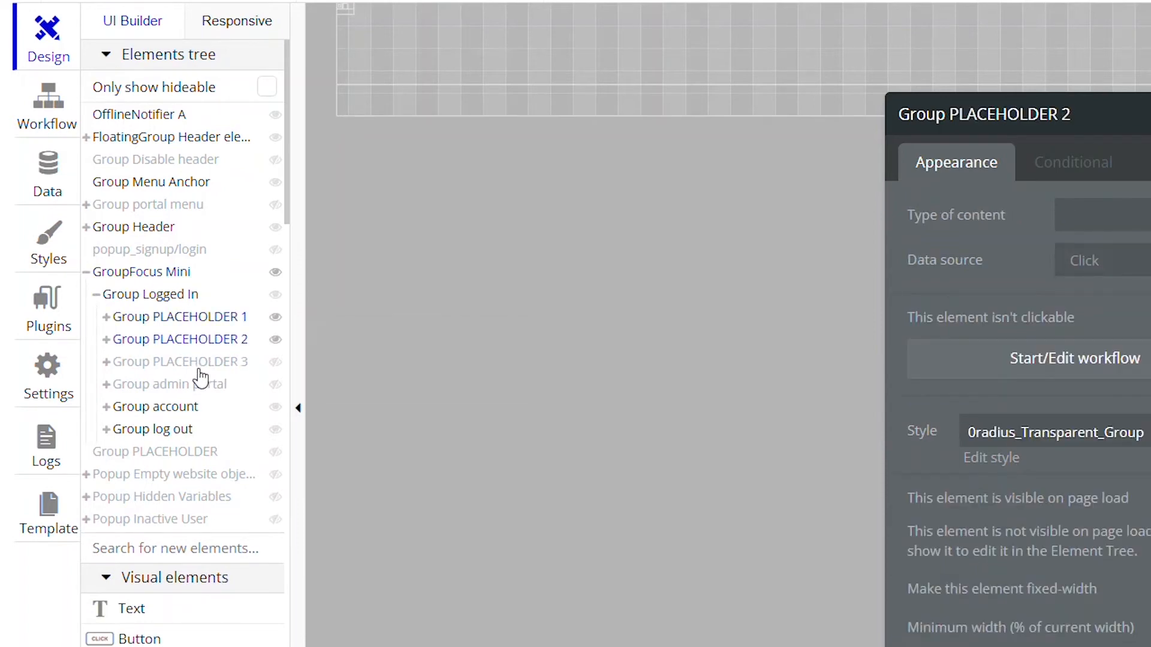
{"action": "left_click", "coordinate": [200, 370]}
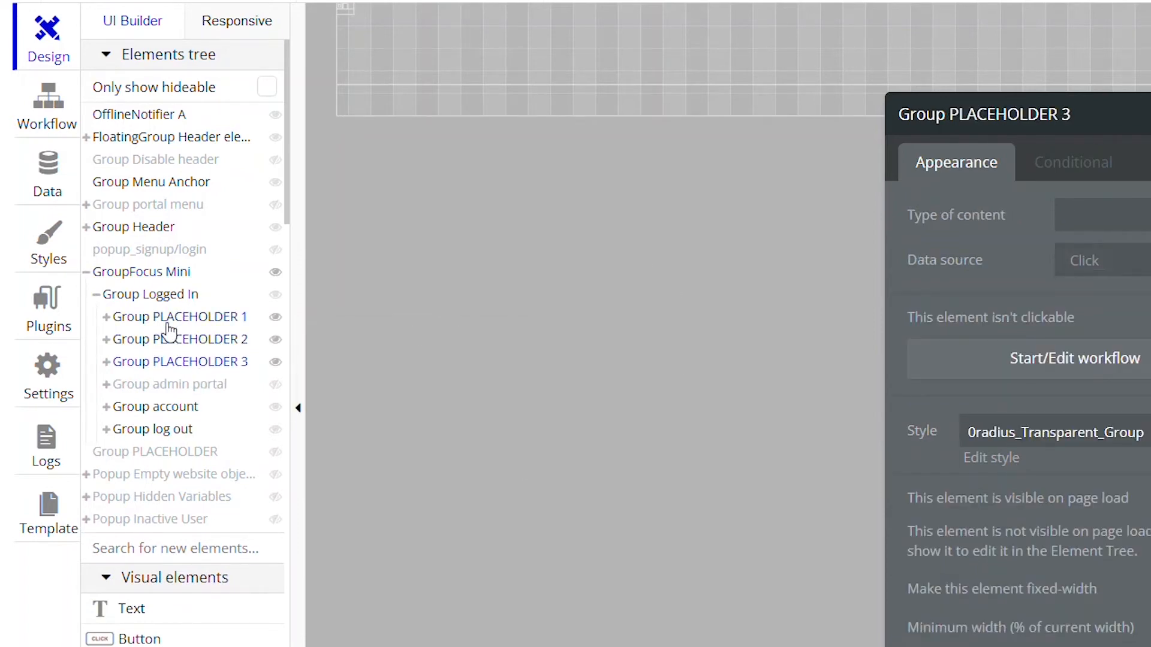
- Make Group PLACEHOLDER 1 visible on page load and change its text to "Go to Canvas"
{"action": "left_click", "coordinate": [183, 316]}
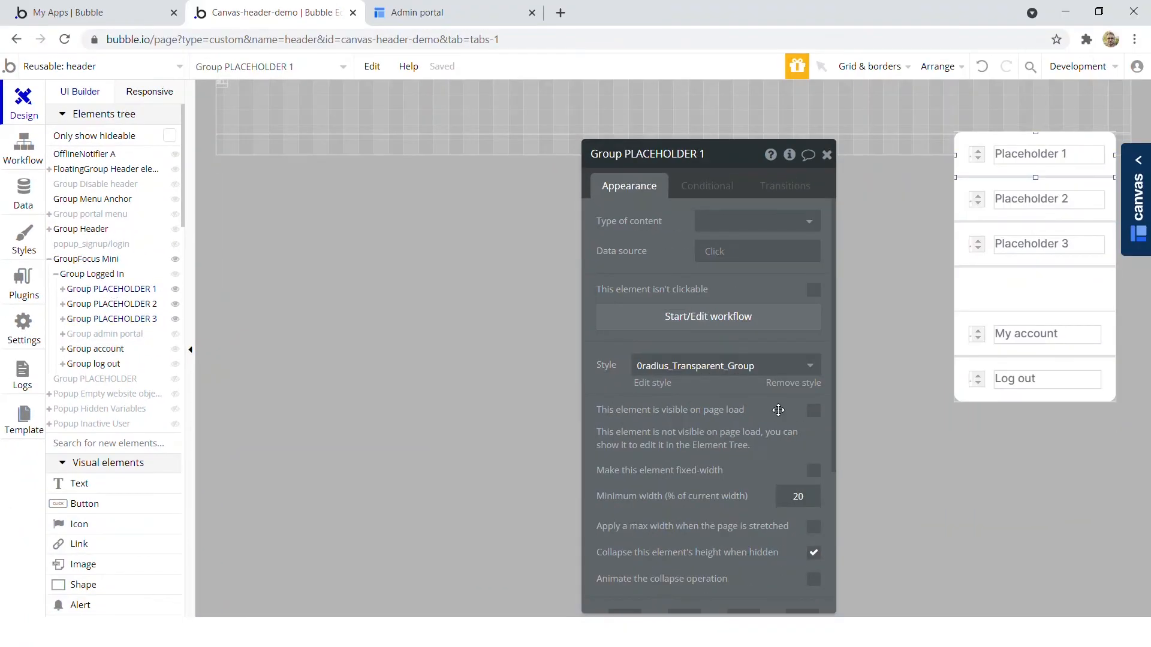
{"action": "left_click", "coordinate": [814, 411]}
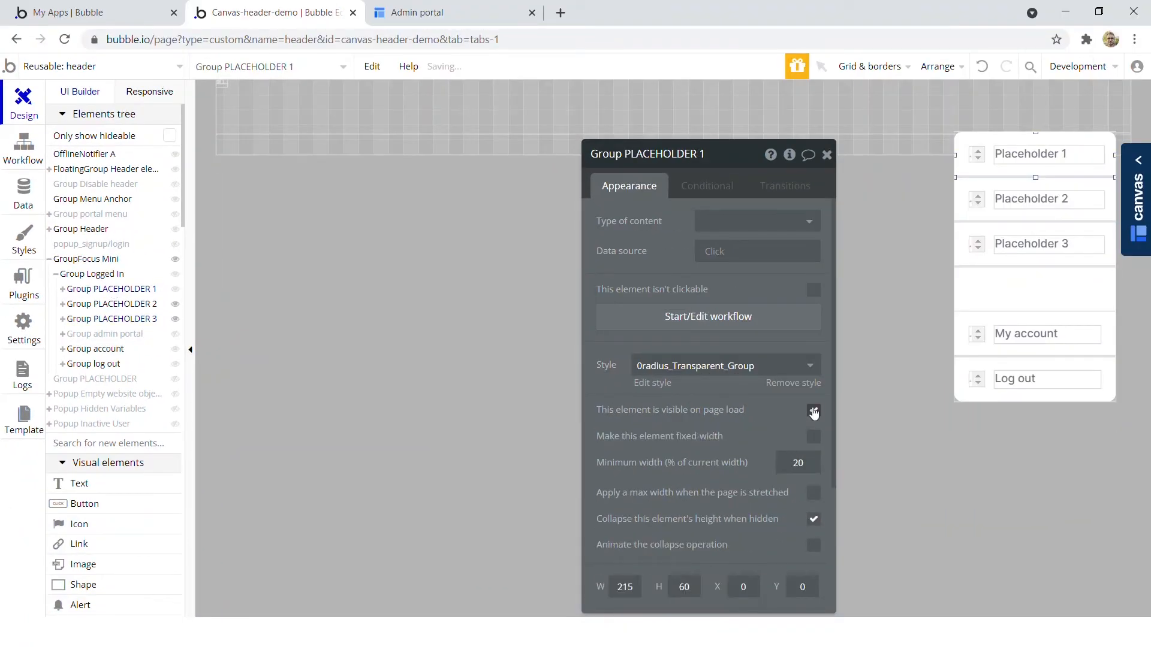
{"action": "left_click", "coordinate": [63, 289]}
{"action": "left_click", "coordinate": [89, 306]}
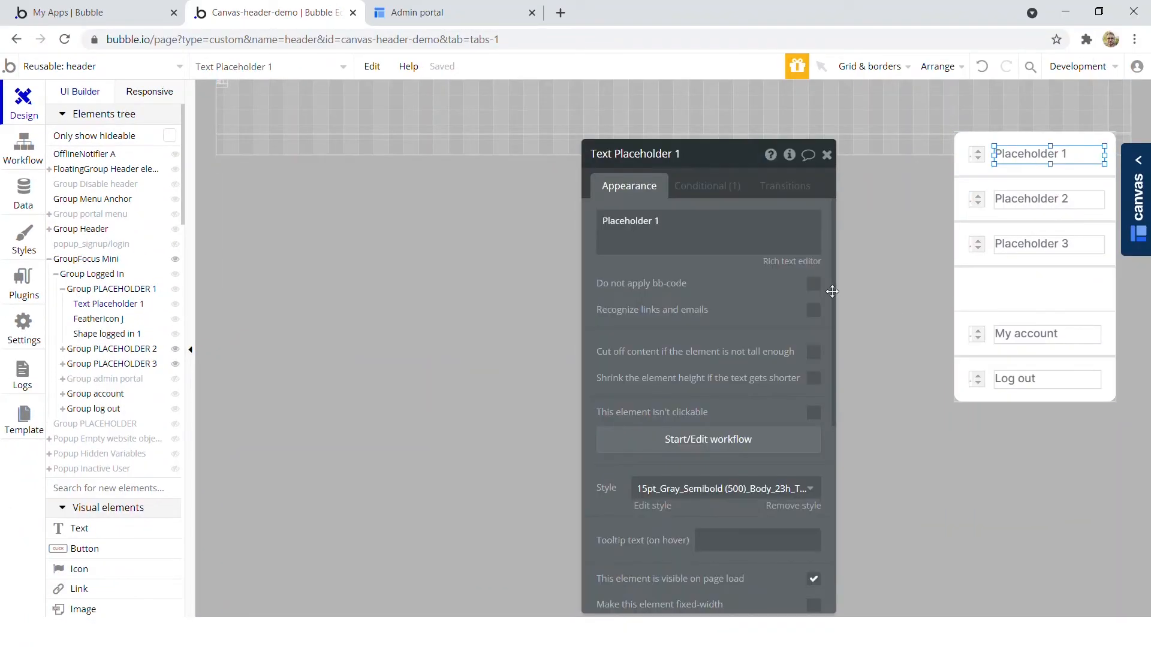
{"action": "left_click", "coordinate": [630, 233]}
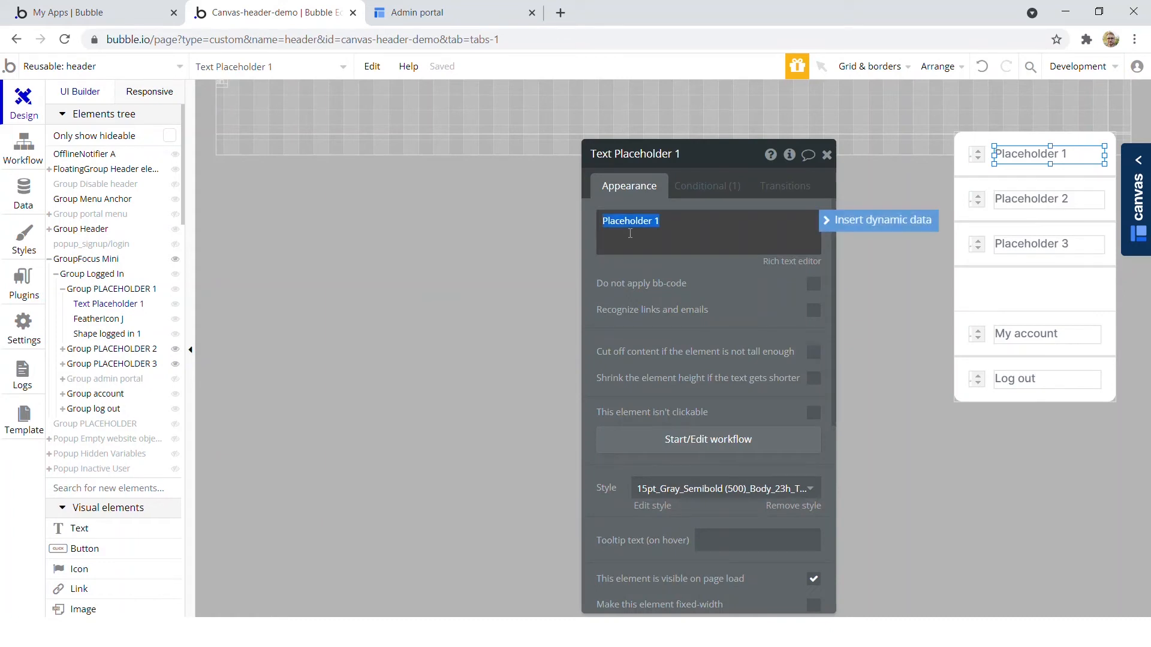
{"action": "type", "text": "Go"}
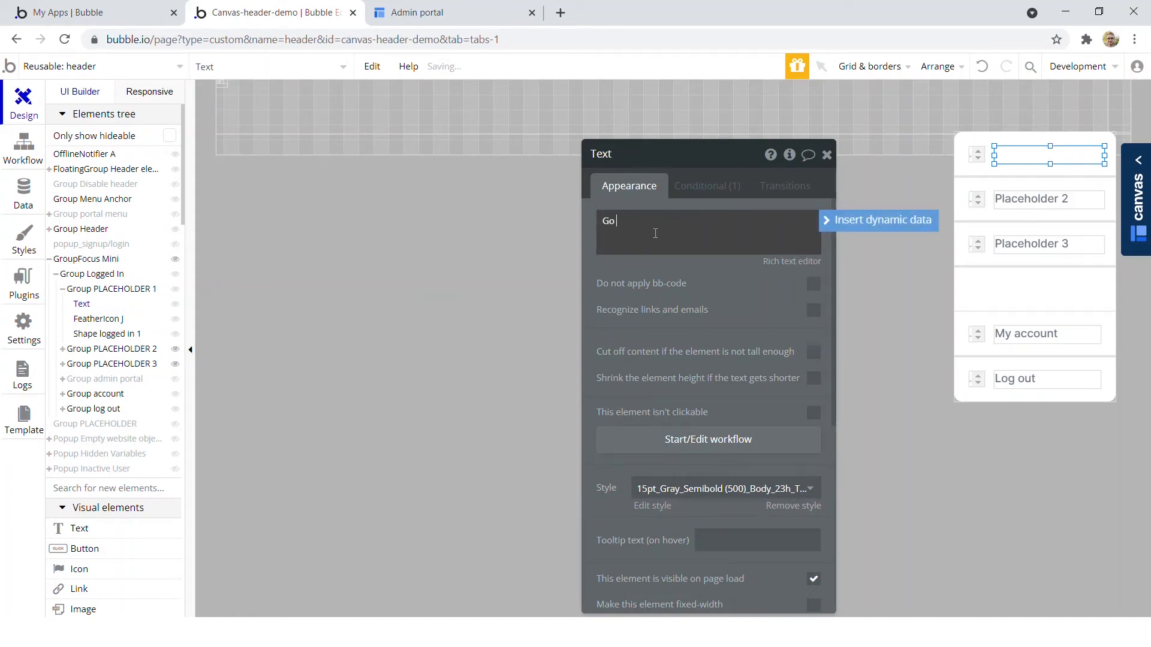
{"action": "type", "text": " to Canvas"}
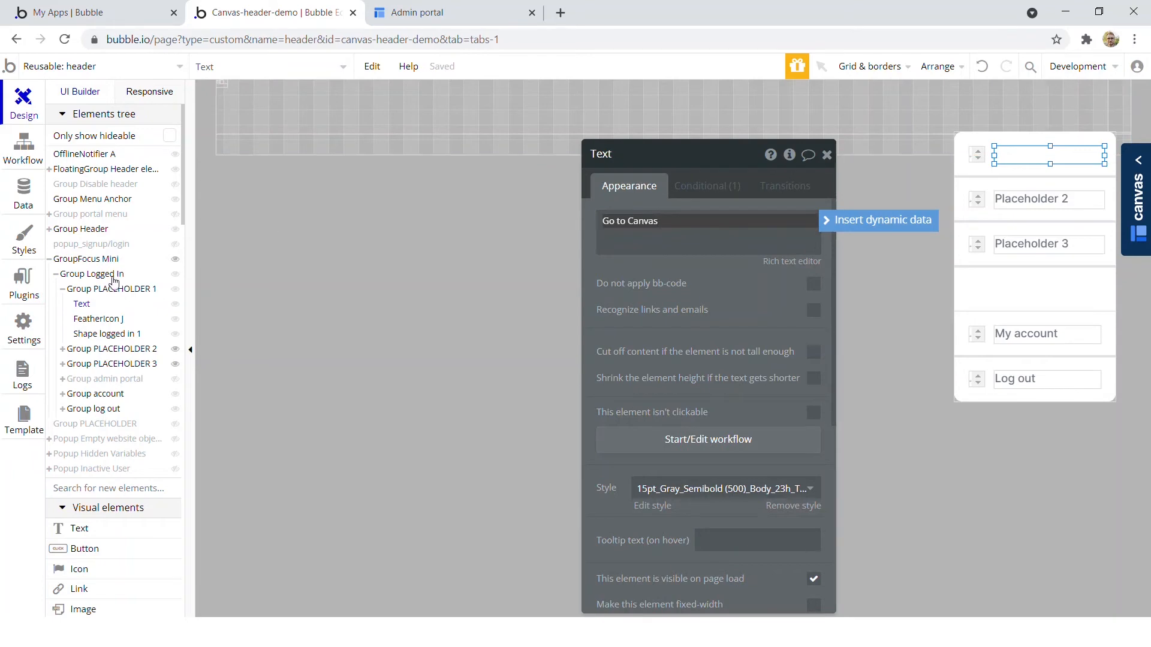
- Create a workflow for when Group PLACEHOLDER 1 is clicked, and check the profile menu on the mobile account page
{"action": "left_click", "coordinate": [113, 292]}
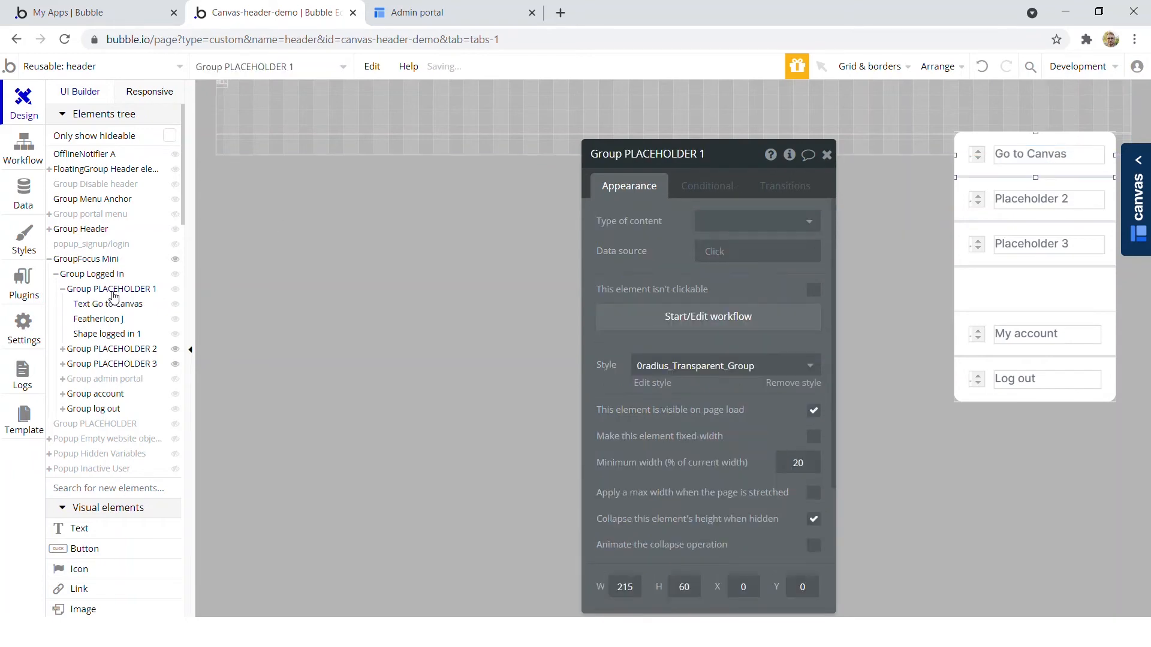
{"action": "left_click", "coordinate": [661, 329]}
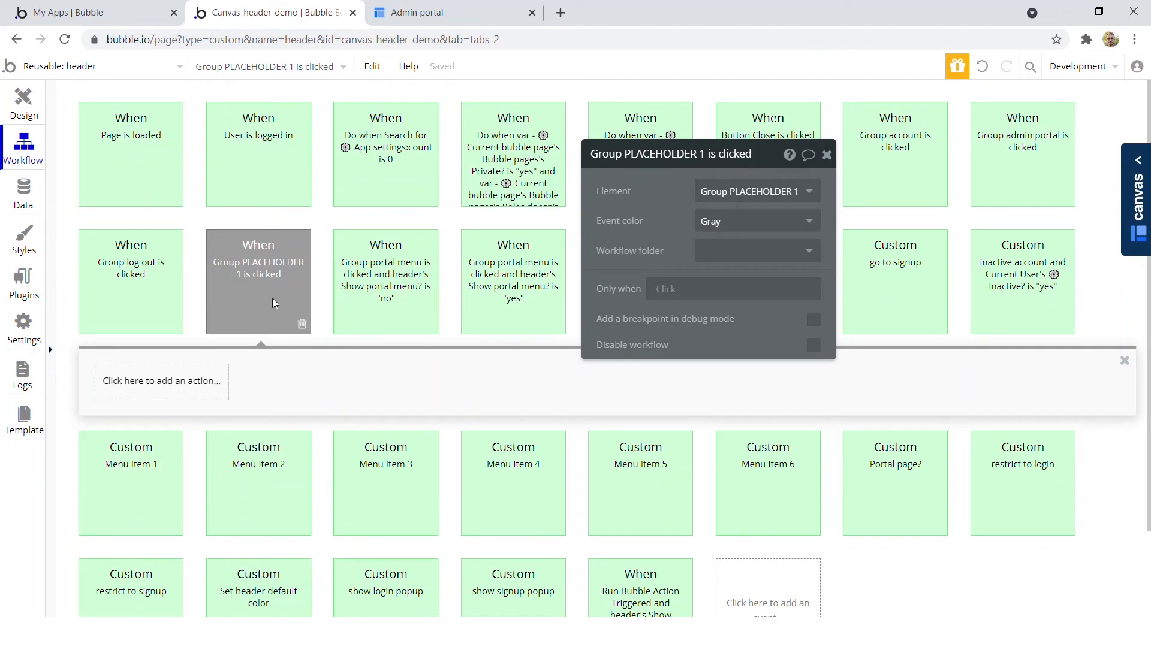
{"action": "left_click", "coordinate": [154, 486]}
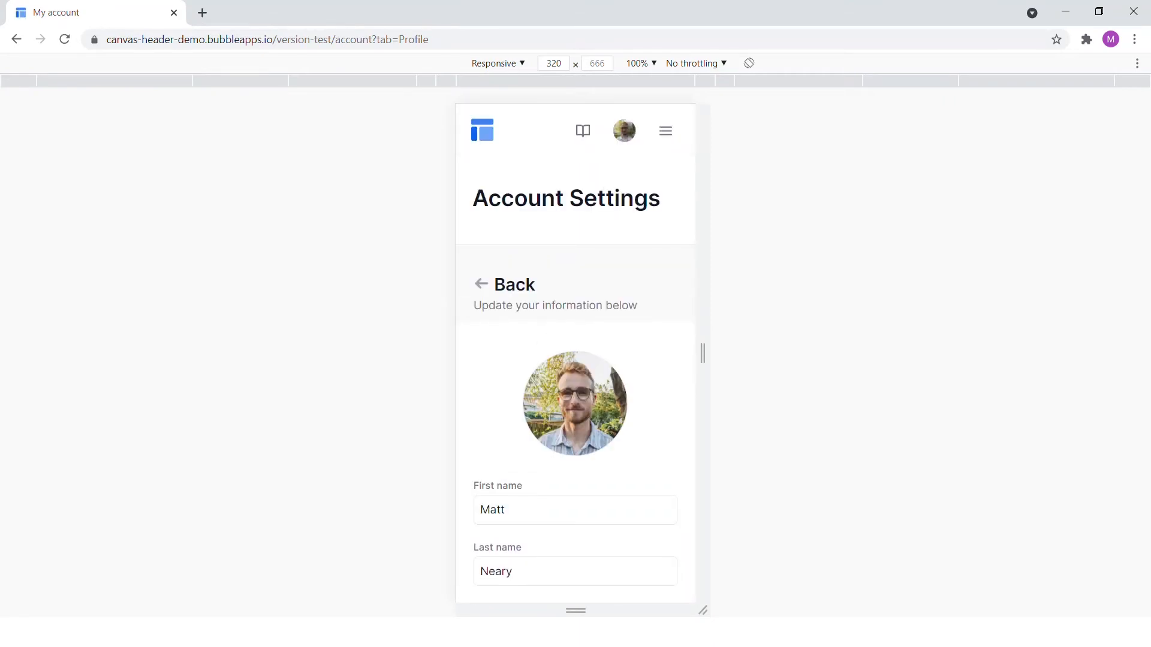
{"action": "left_click", "coordinate": [624, 130]}
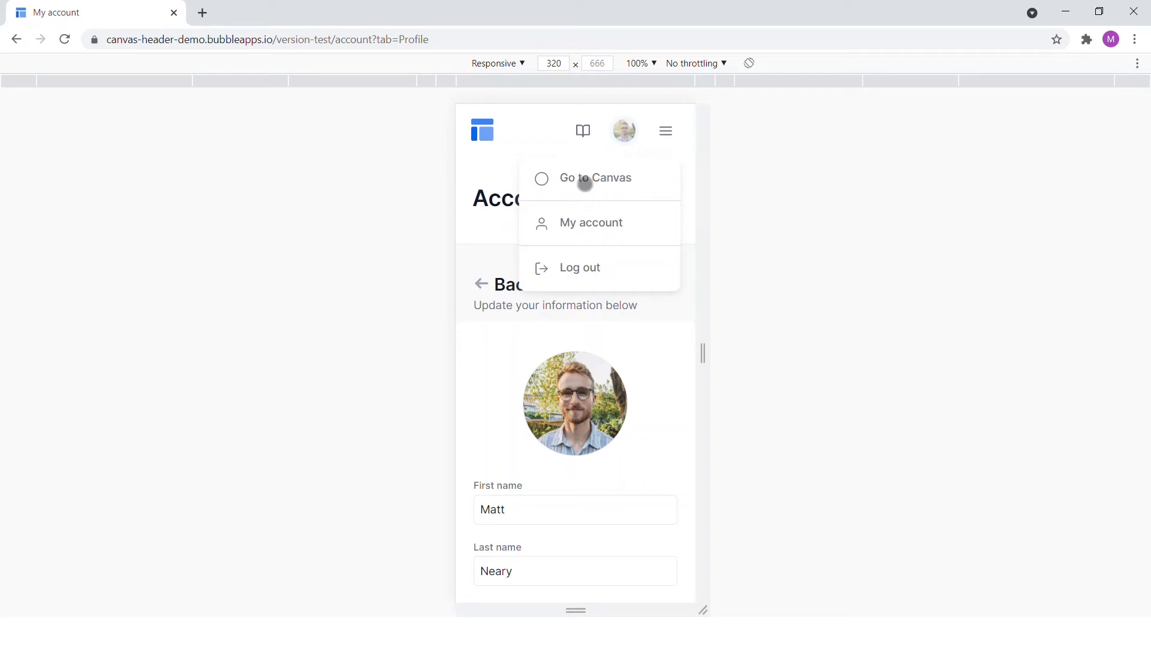
{"action": "key", "text": "ctrl+shift+m"}
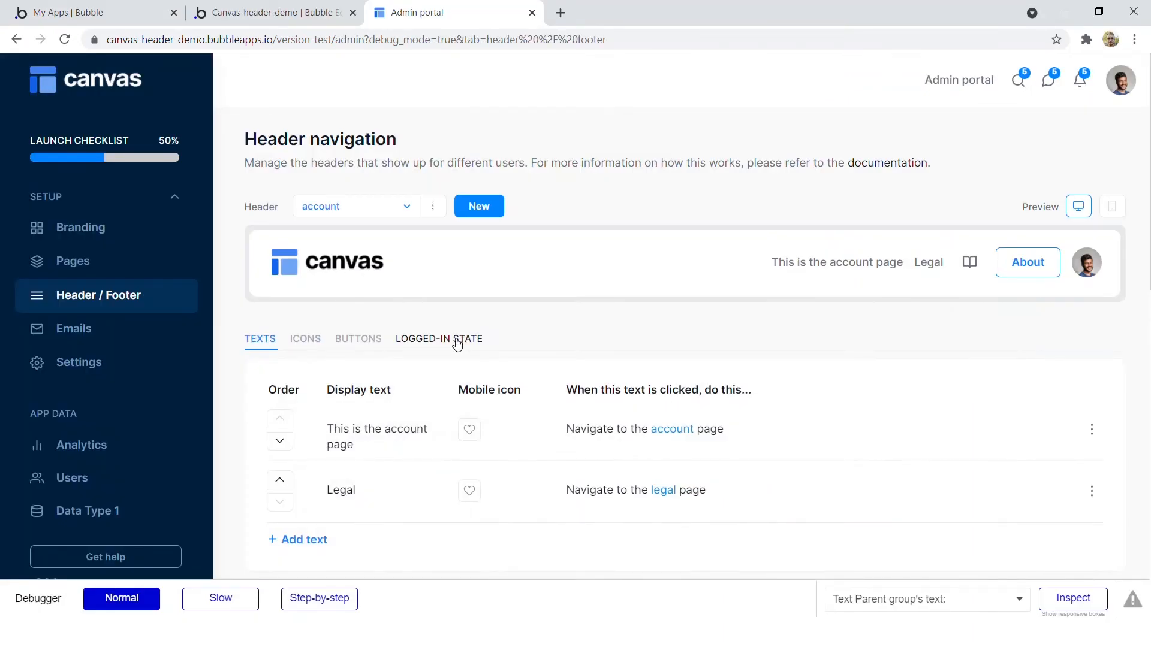
- Turn off the logged-in state of the account header in the Canvas admin portal
{"action": "left_click", "coordinate": [457, 342]}
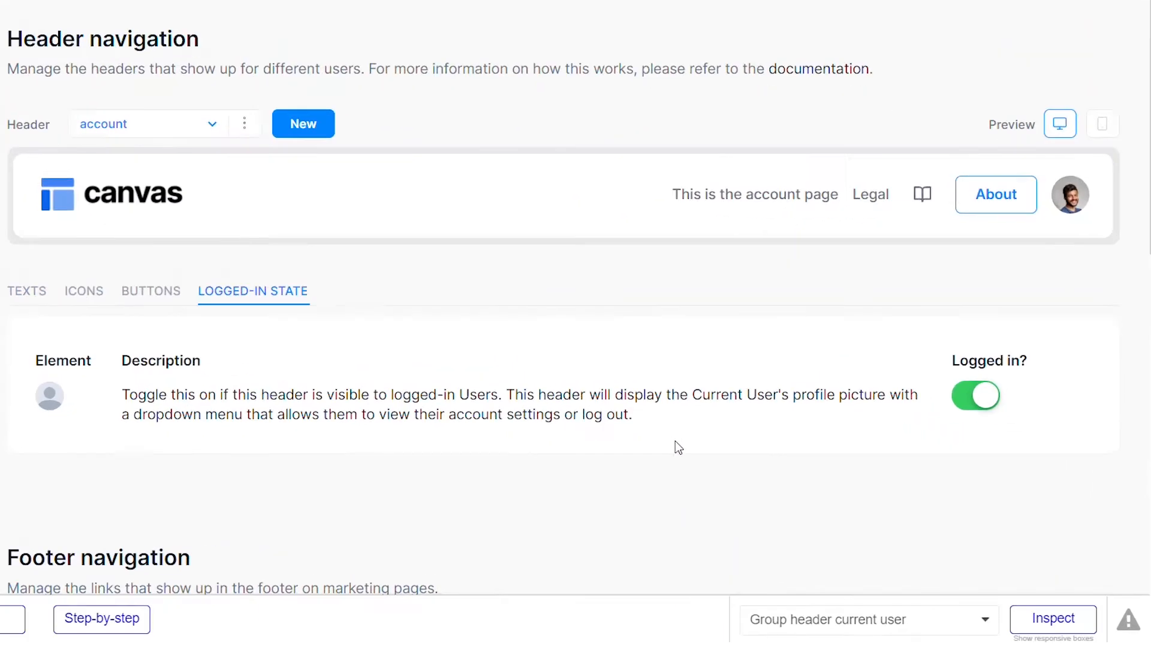
{"action": "left_click", "coordinate": [935, 370]}
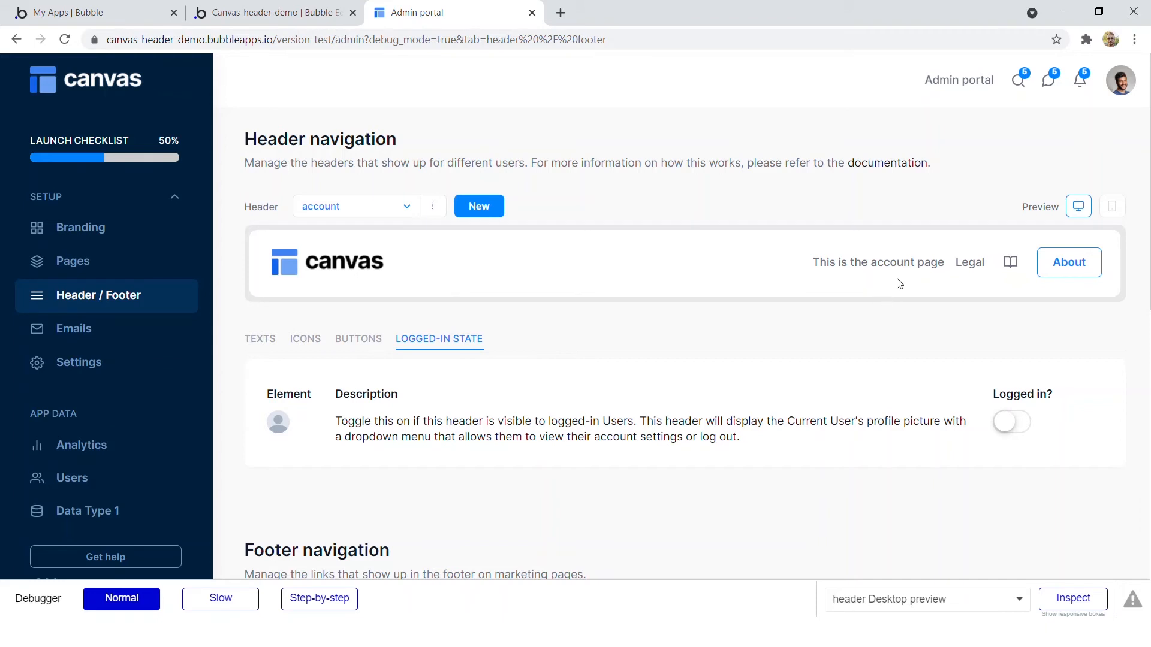
- Open the account header's About button for editing and set its display text to "Feedback"
{"action": "left_click", "coordinate": [360, 339]}
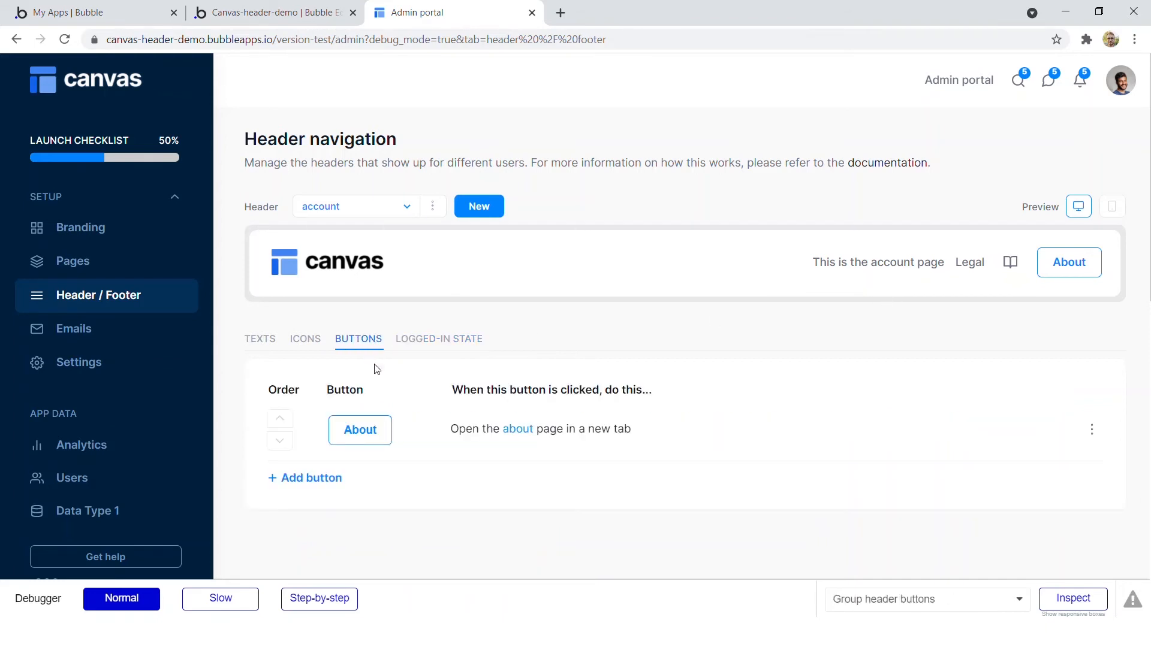
{"action": "left_click", "coordinate": [1092, 430]}
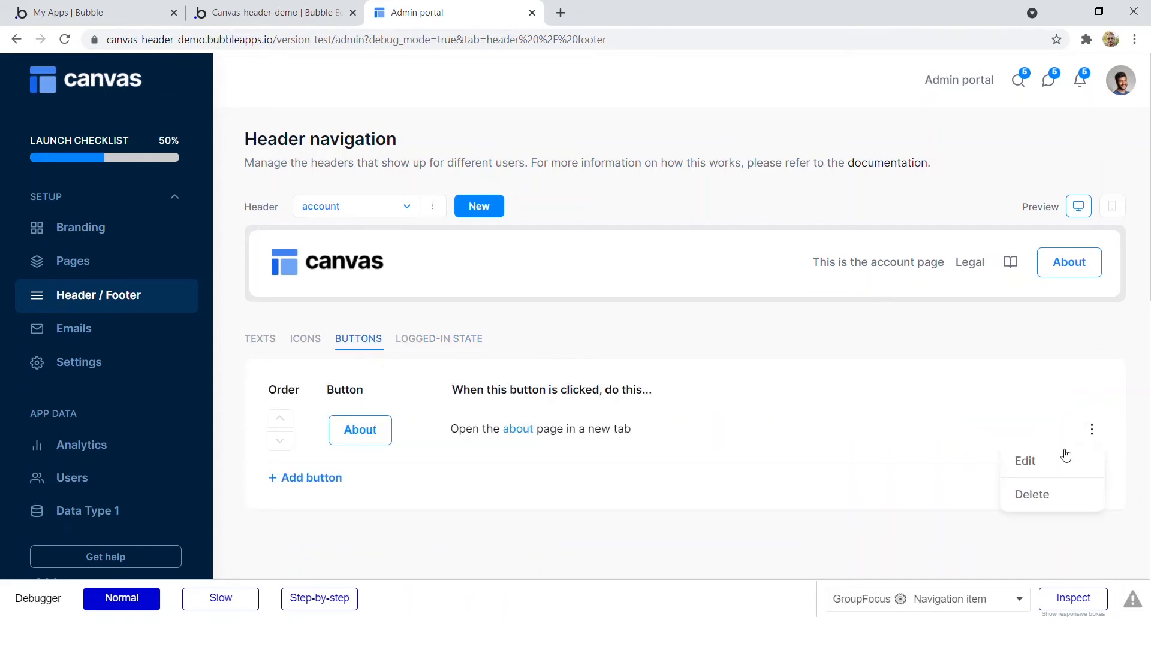
{"action": "left_click", "coordinate": [1070, 460]}
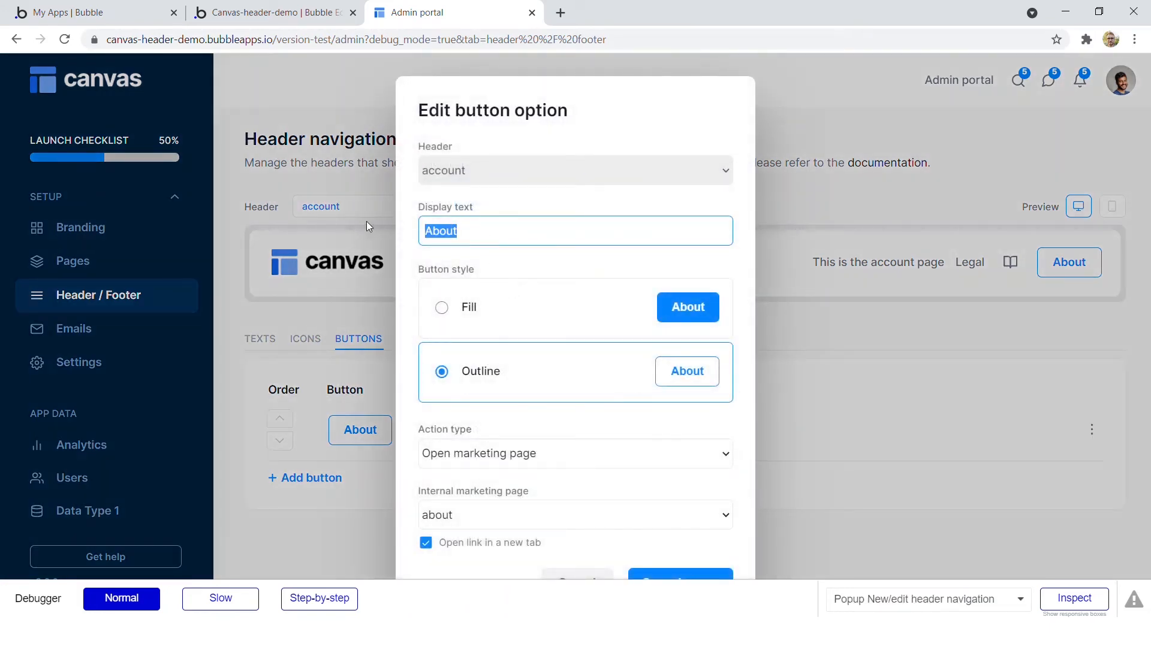
{"action": "type", "text": "Feedback"}
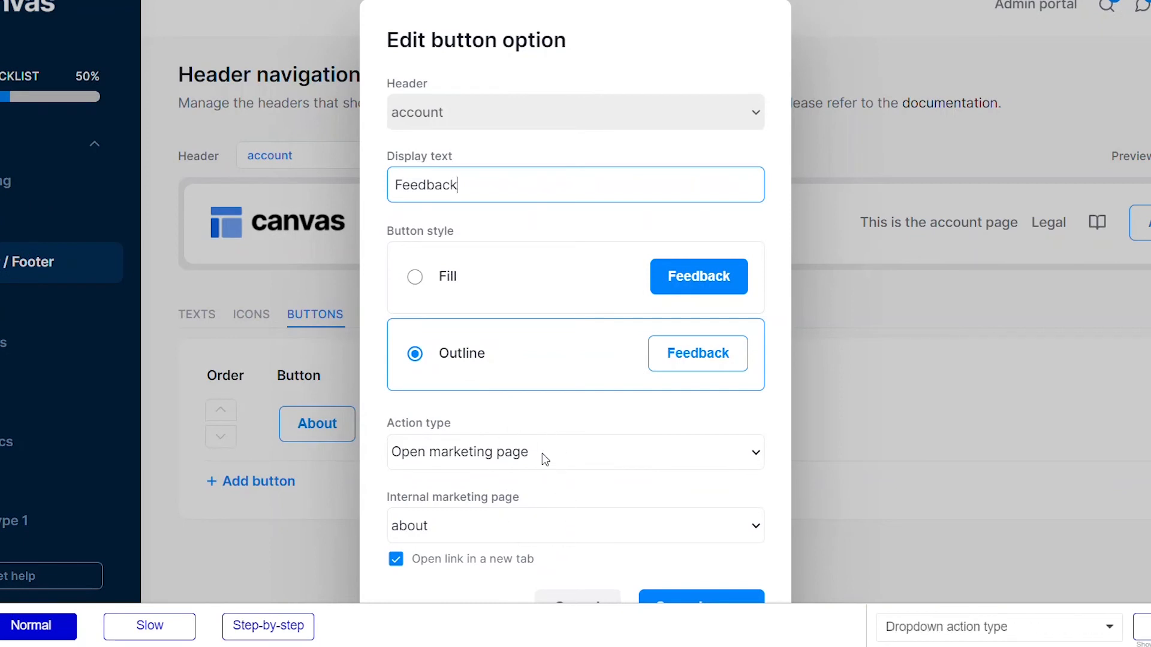
- Set the button's action type to Run Bubble action with the trigger "give_feedback", and save the changes
{"action": "left_click", "coordinate": [542, 453]}
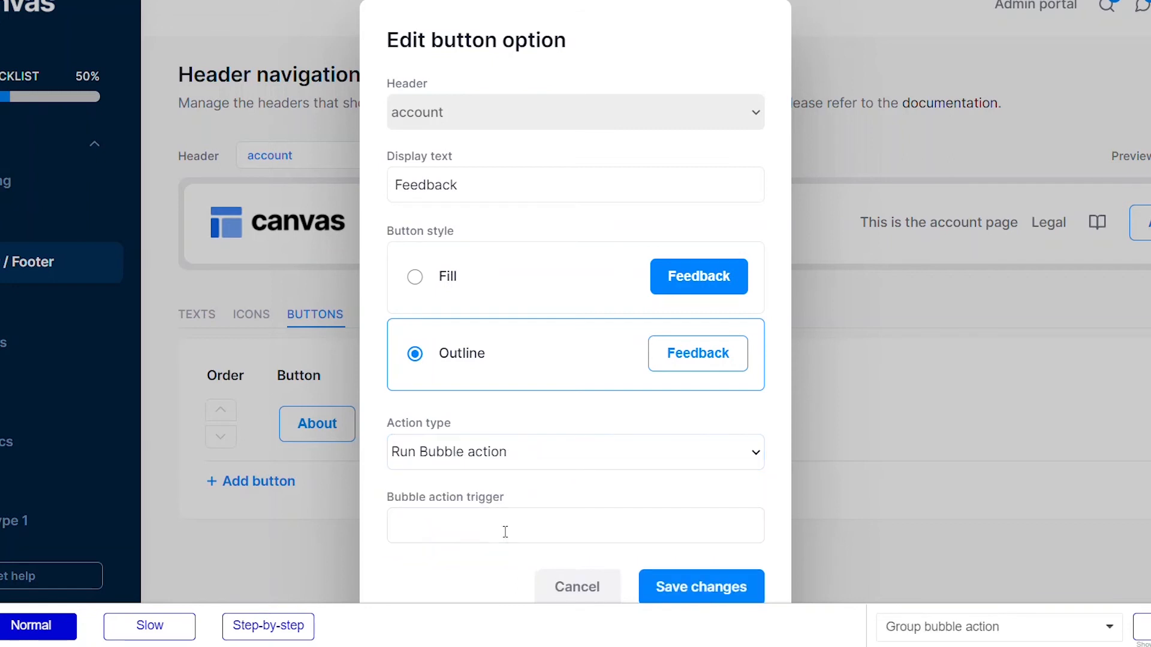
{"action": "left_click", "coordinate": [503, 531]}
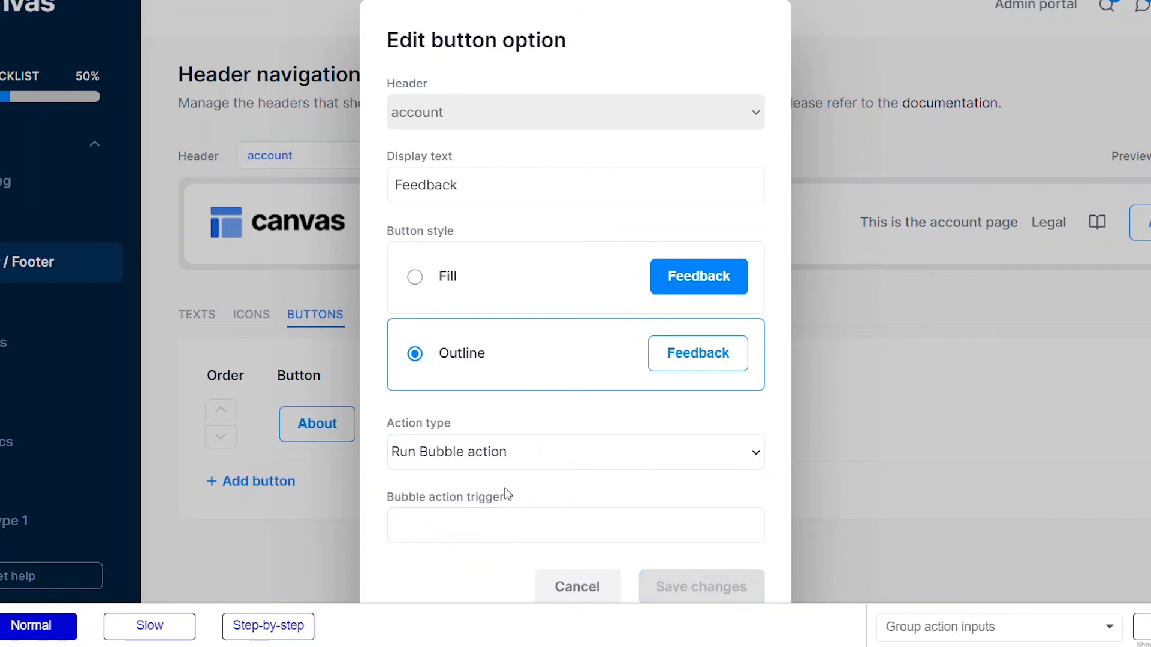
{"action": "left_click", "coordinate": [506, 526]}
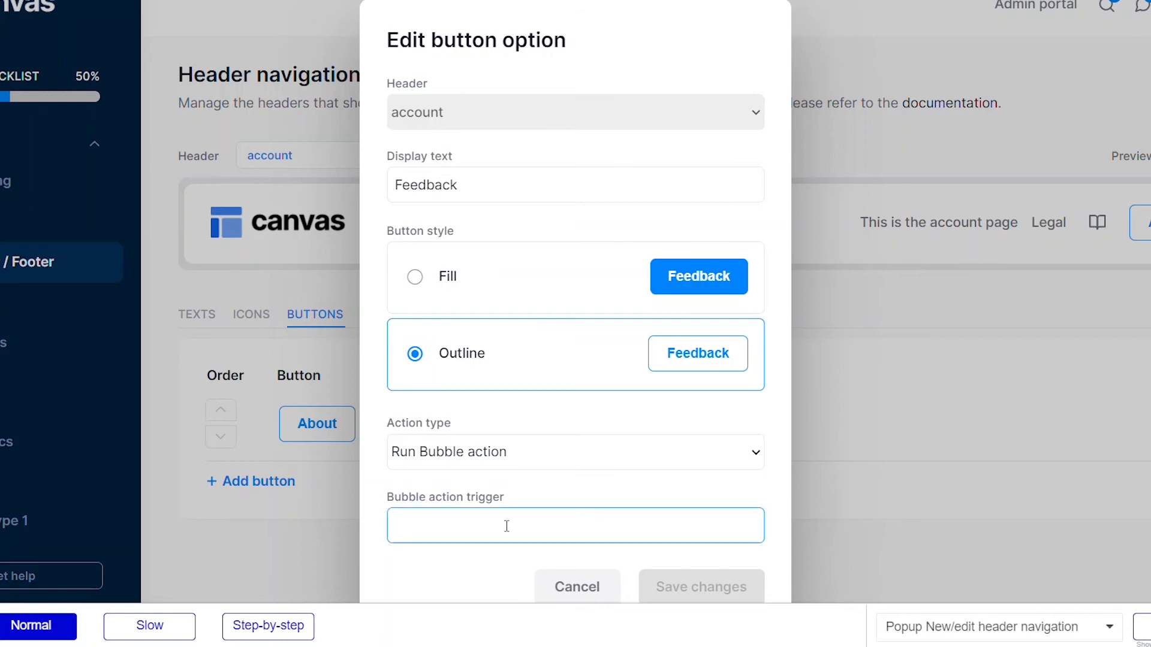
{"action": "type", "text": "give_feedback"}
{"action": "key", "text": "ctrl+a"}
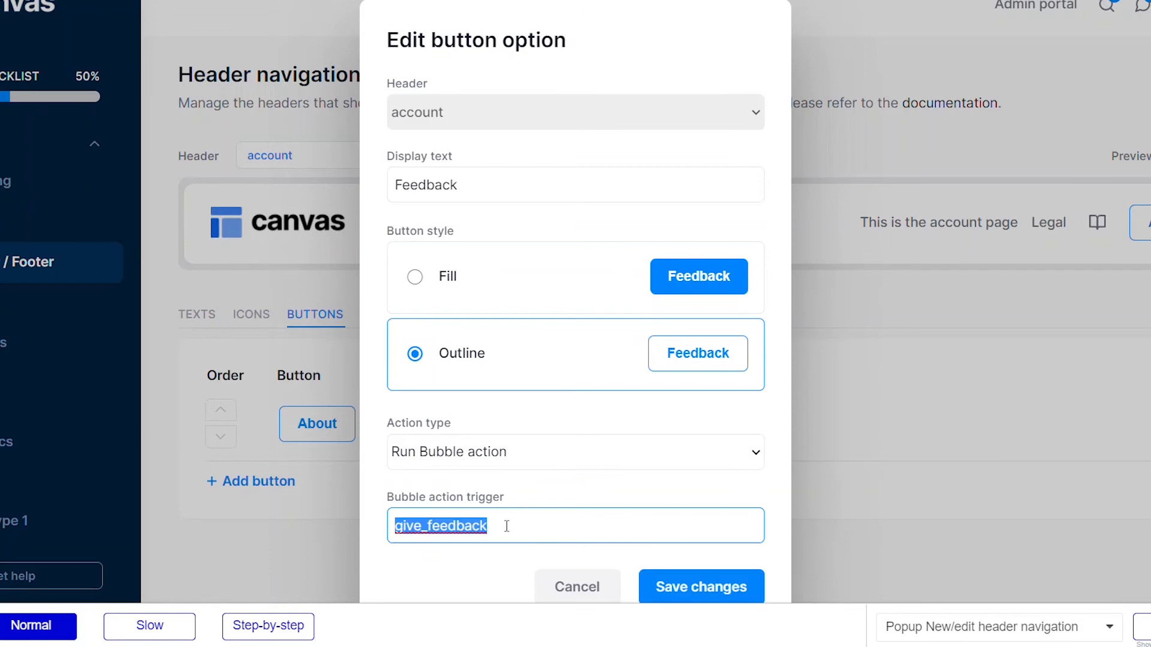
{"action": "left_click", "coordinate": [526, 485]}
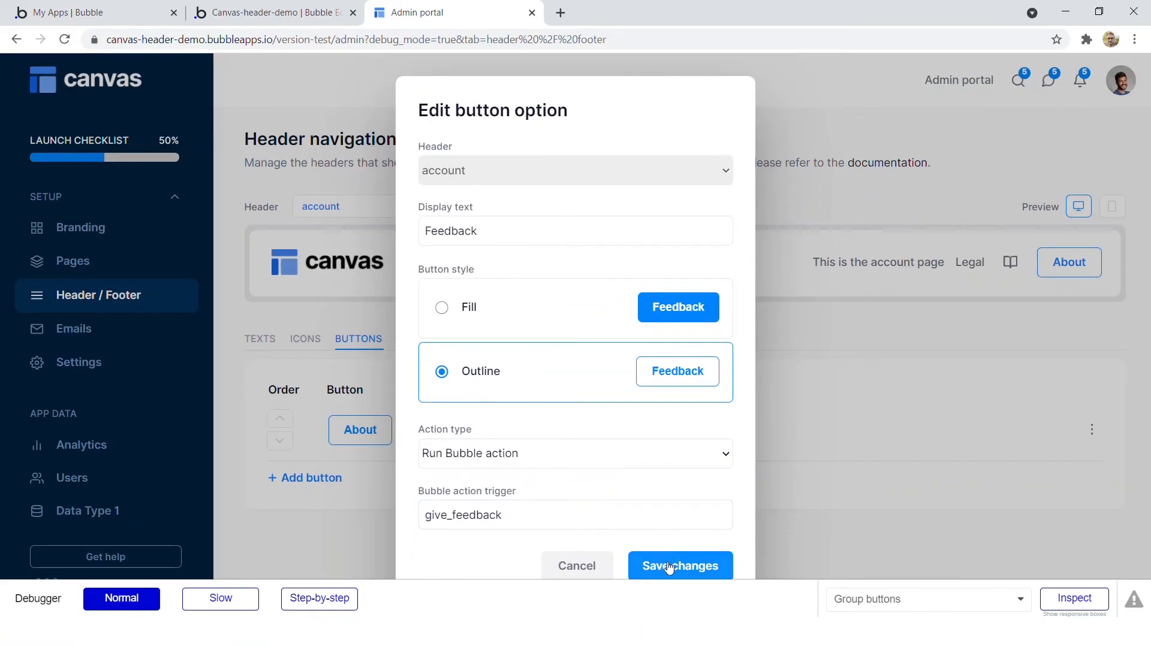
{"action": "left_click", "coordinate": [669, 568]}
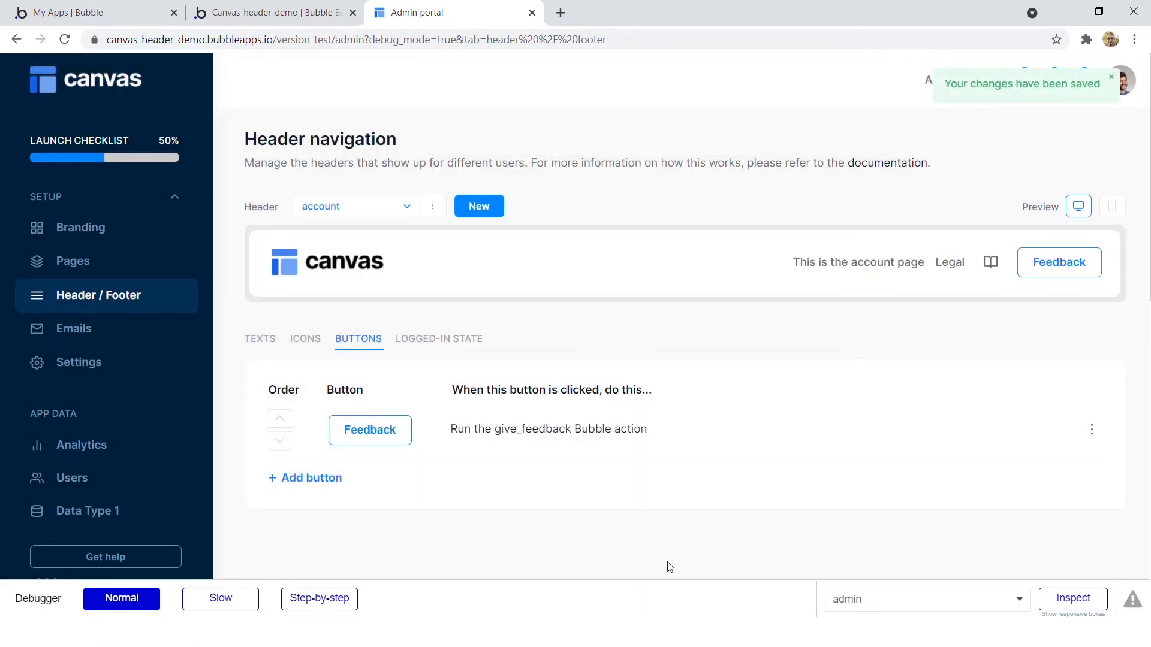
- In the Bubble editor, create a custom event named "Show feedback popup" in the header reusable's workflows
{"action": "left_click", "coordinate": [134, 5]}
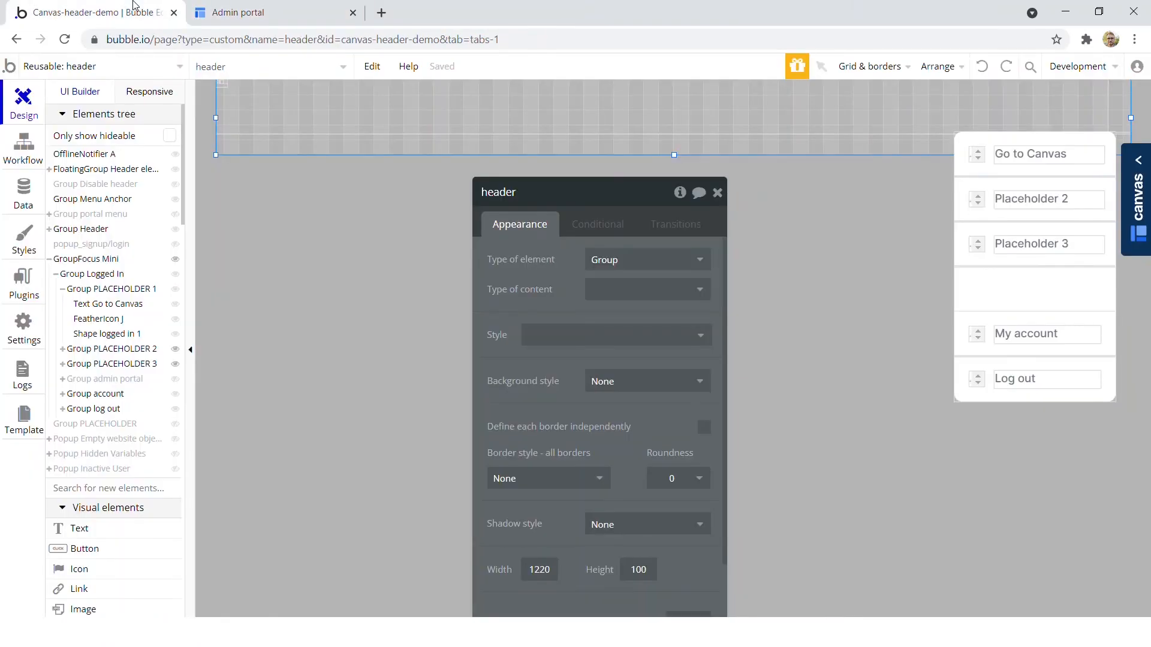
{"action": "left_click", "coordinate": [22, 157]}
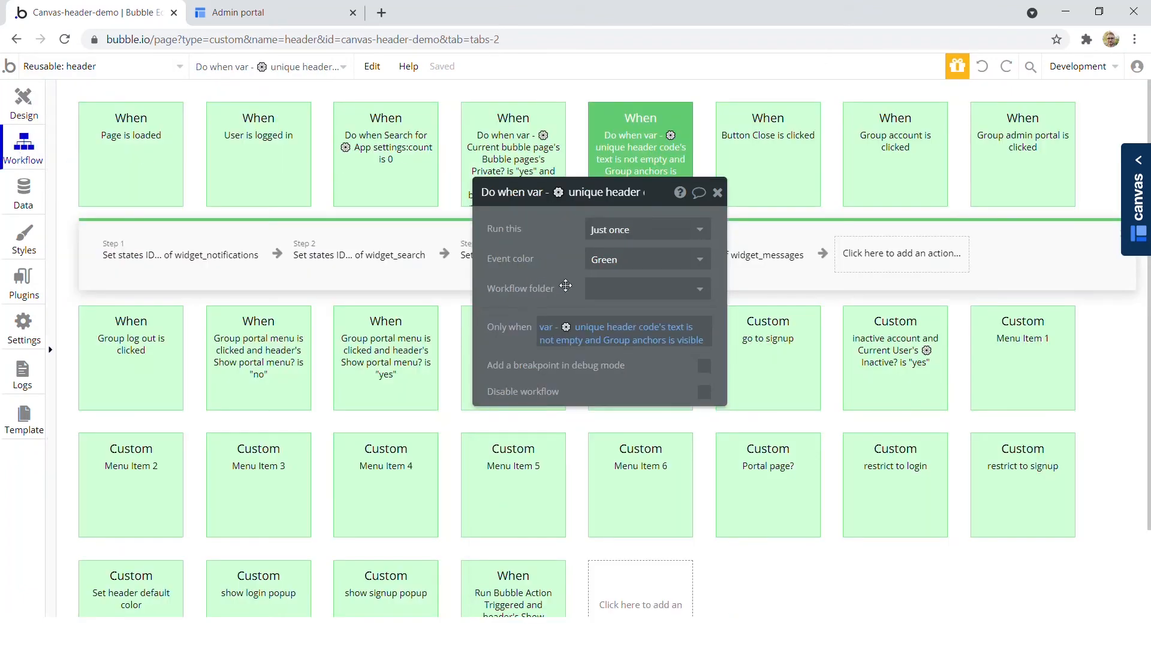
{"action": "left_click_drag", "start_coordinate": [549, 289], "coordinate": [784, 240]}
{"action": "scroll", "coordinate": [647, 506], "scroll_direction": "down", "scroll_amount": 2}
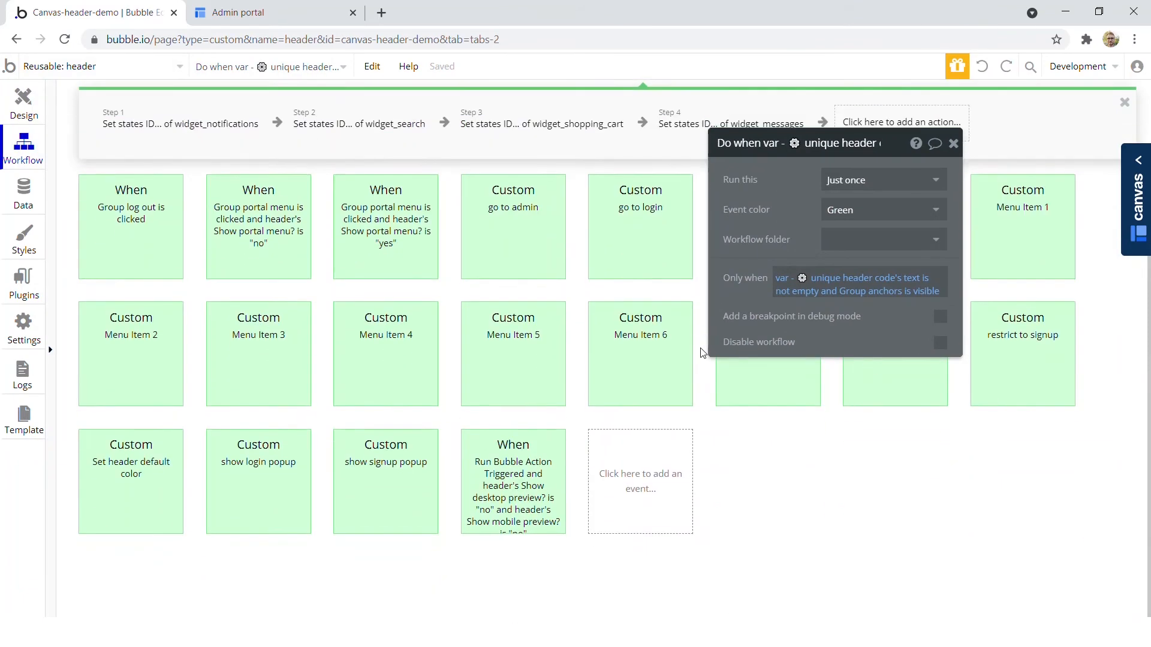
{"action": "left_click", "coordinate": [641, 492]}
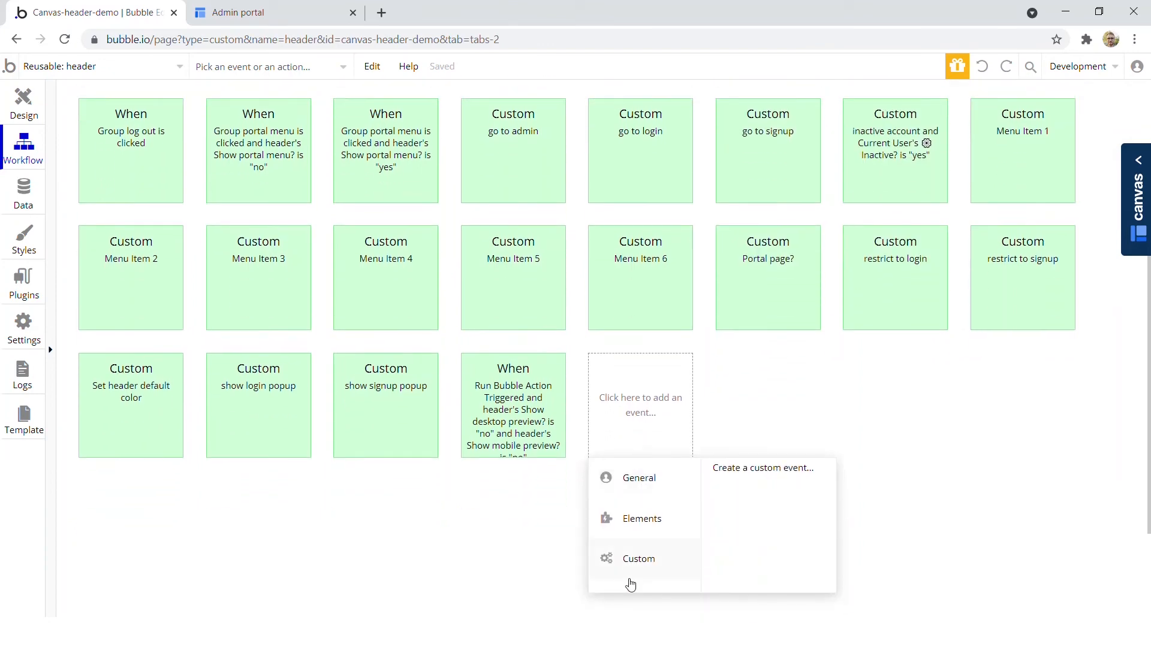
{"action": "left_click", "coordinate": [766, 469]}
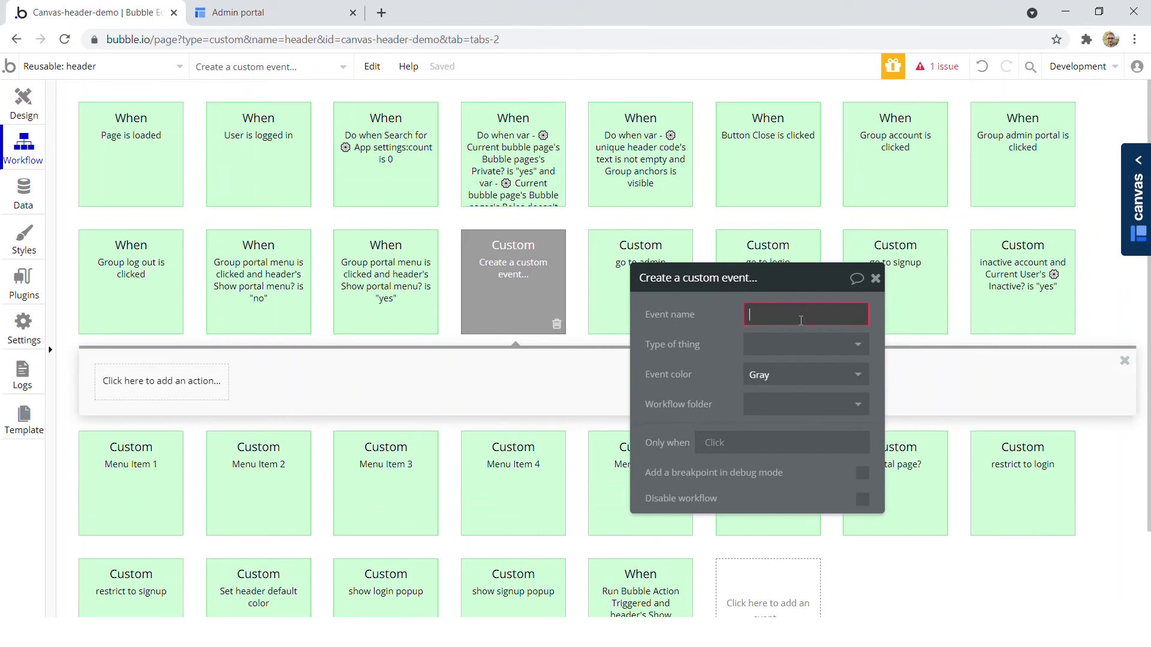
{"action": "type", "text": "Show"}
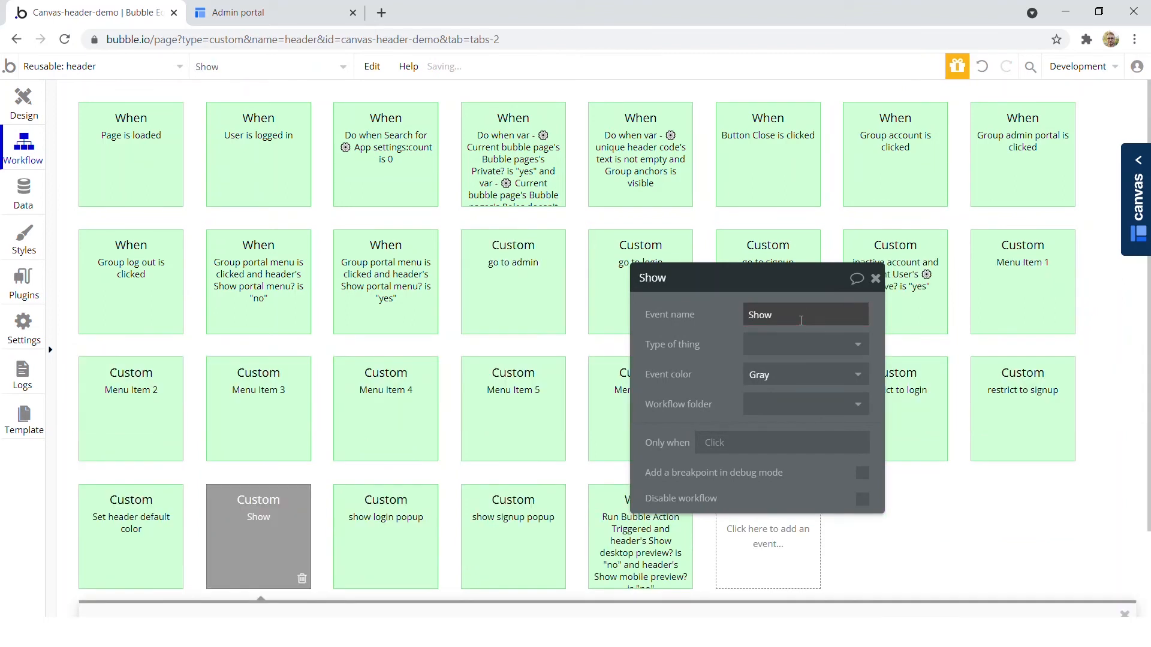
{"action": "type", "text": " feedback popup"}
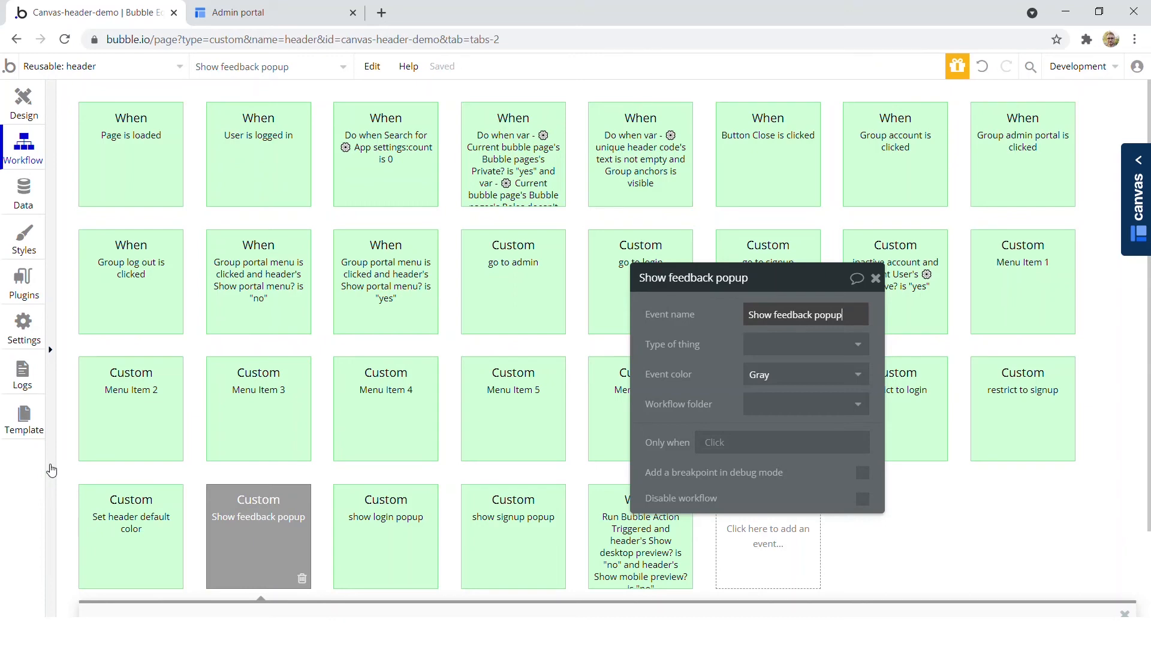
- Add a Show element action to the Show feedback popup event
{"action": "scroll", "coordinate": [287, 429], "scroll_direction": "down", "scroll_amount": 3}
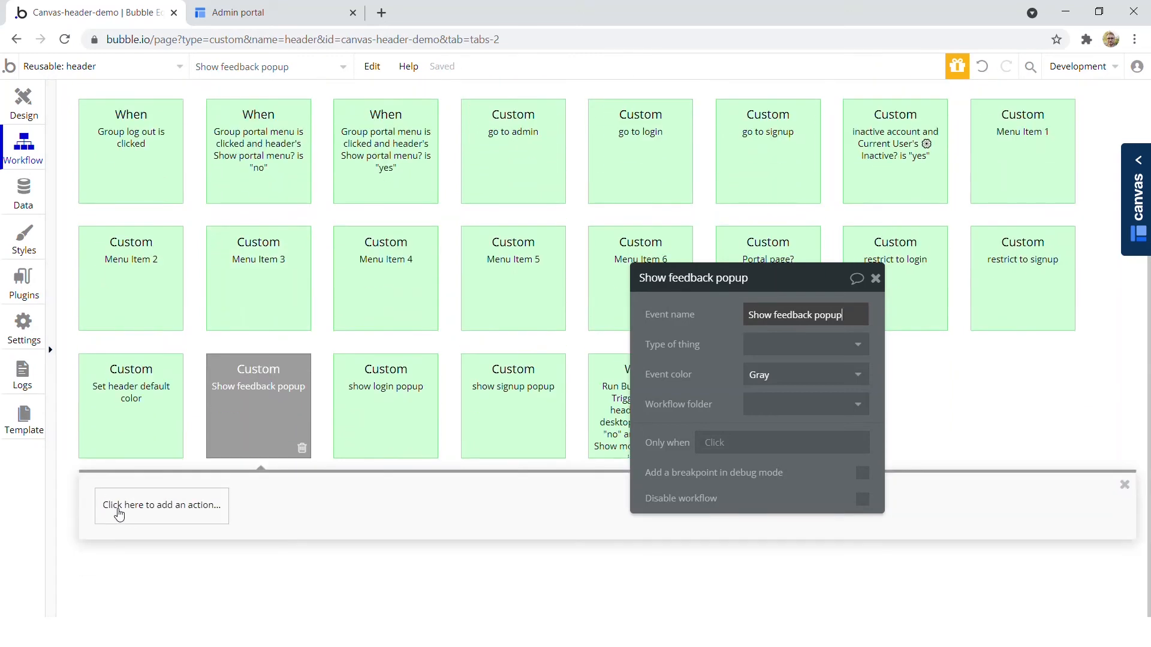
{"action": "left_click", "coordinate": [117, 516]}
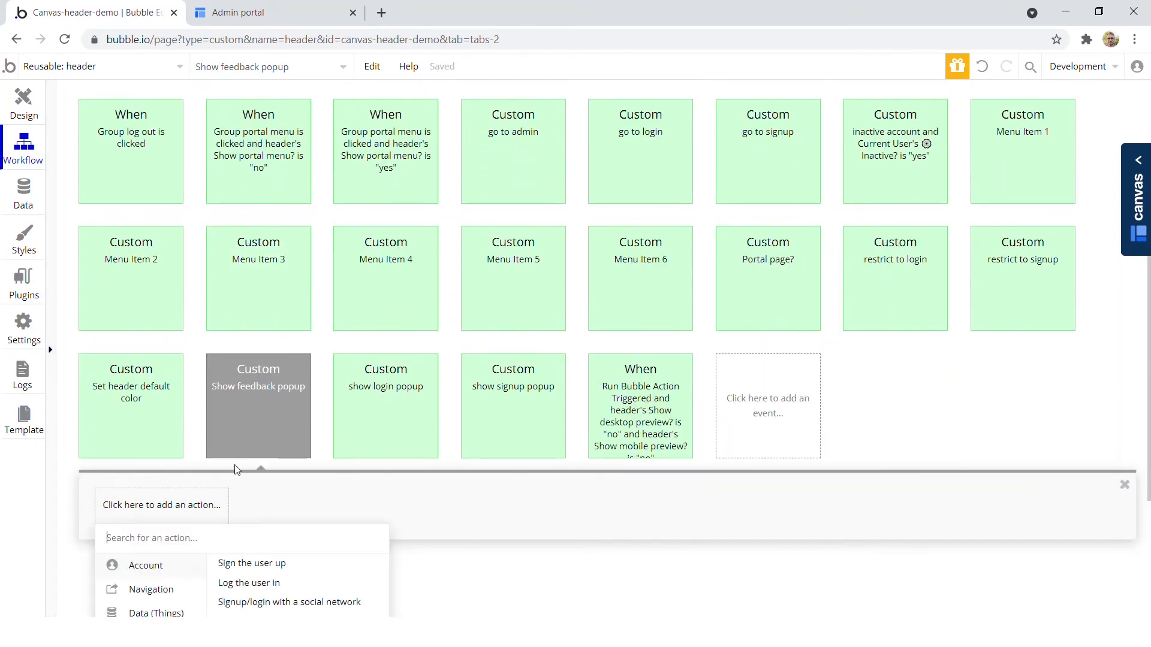
{"action": "scroll", "coordinate": [198, 474], "scroll_direction": "down", "scroll_amount": 3}
{"action": "scroll", "coordinate": [196, 478], "scroll_direction": "down", "scroll_amount": 1}
{"action": "mouse_move", "coordinate": [189, 489]}
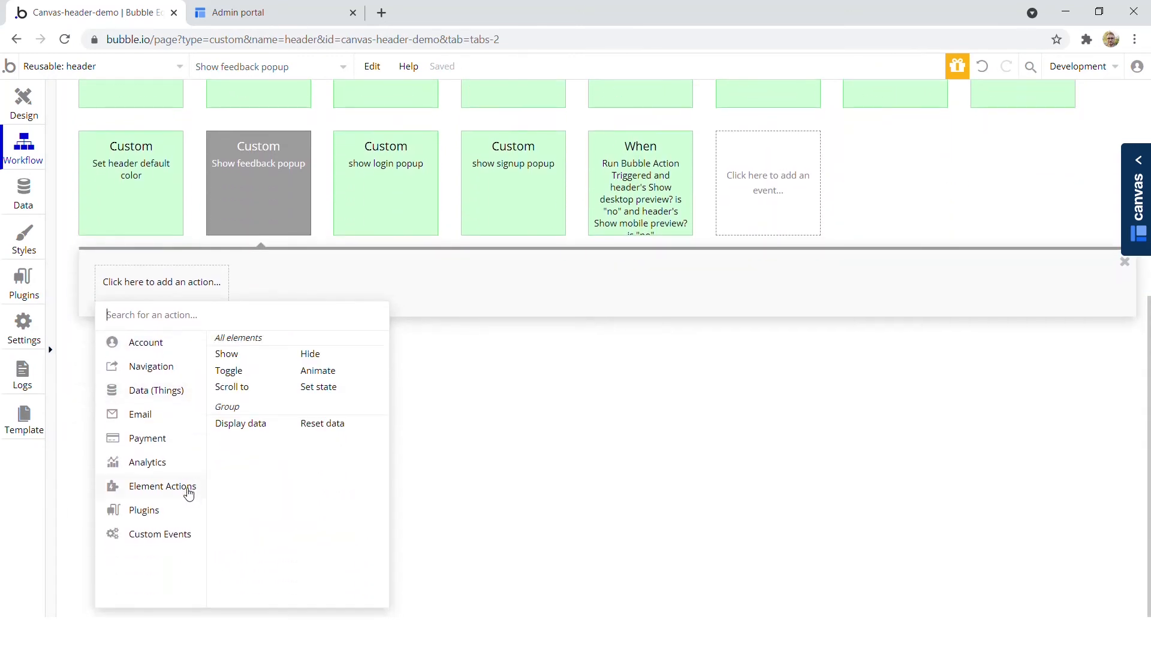
{"action": "left_click", "coordinate": [262, 362]}
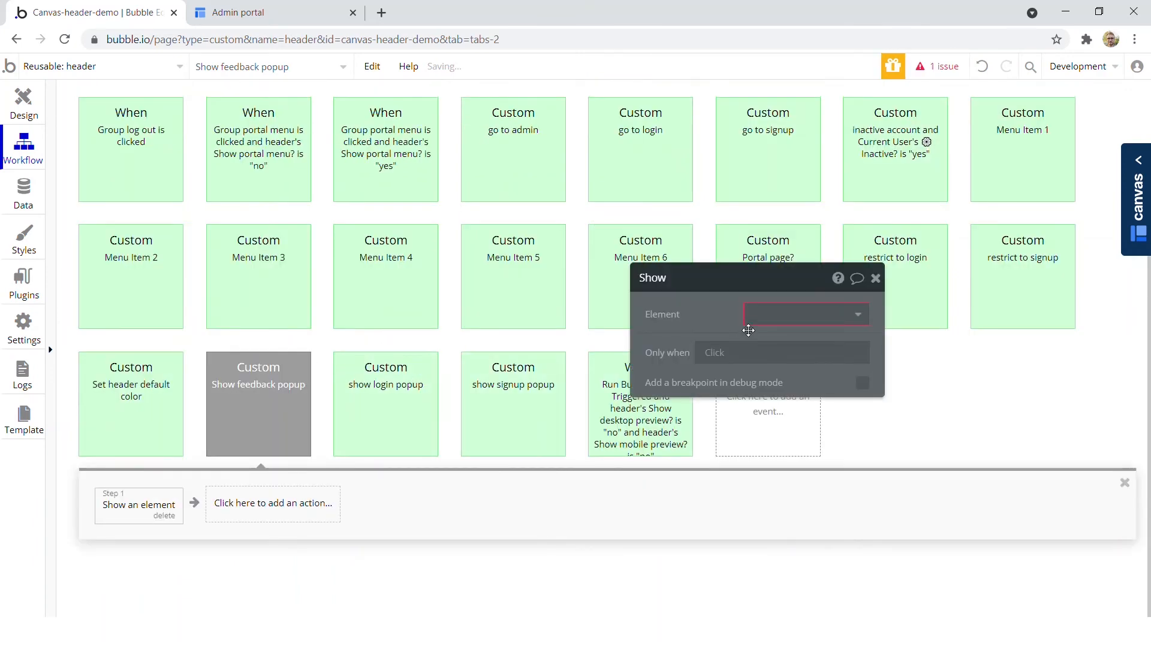
{"action": "left_click", "coordinate": [783, 316]}
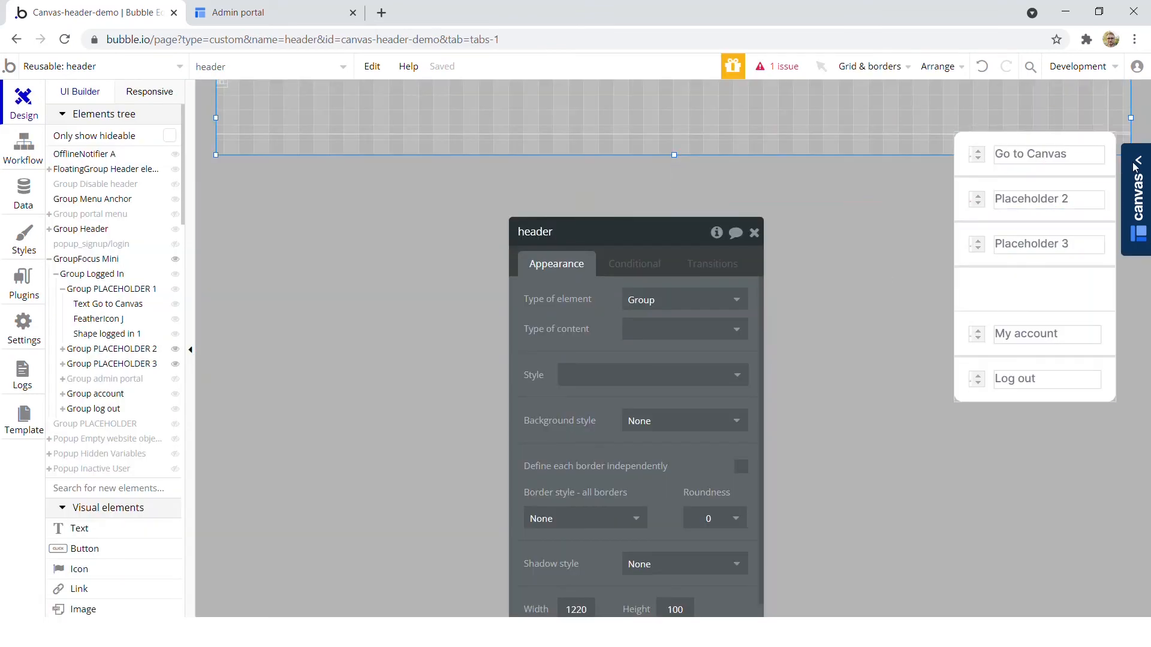
- Add the Rating Popup block from the Canvas block library to the header reusable and select the popup
{"action": "left_click", "coordinate": [1134, 168]}
{"action": "left_click", "coordinate": [983, 390]}
{"action": "left_click", "coordinate": [1021, 369]}
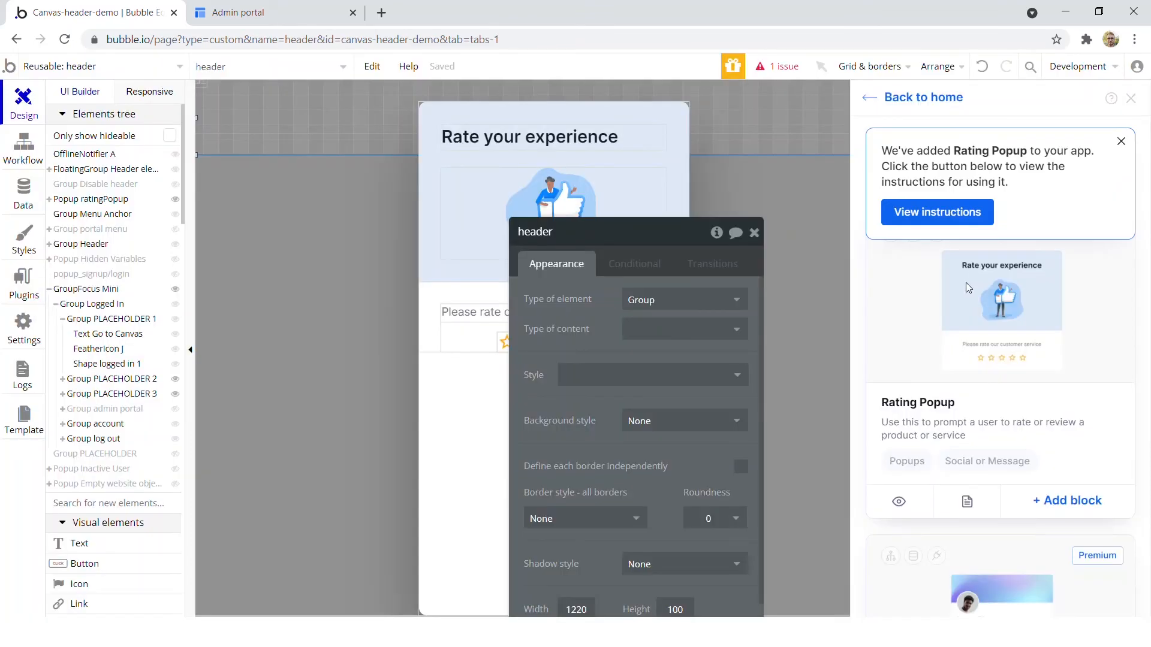
{"action": "left_click", "coordinate": [1130, 101]}
{"action": "left_click", "coordinate": [754, 233]}
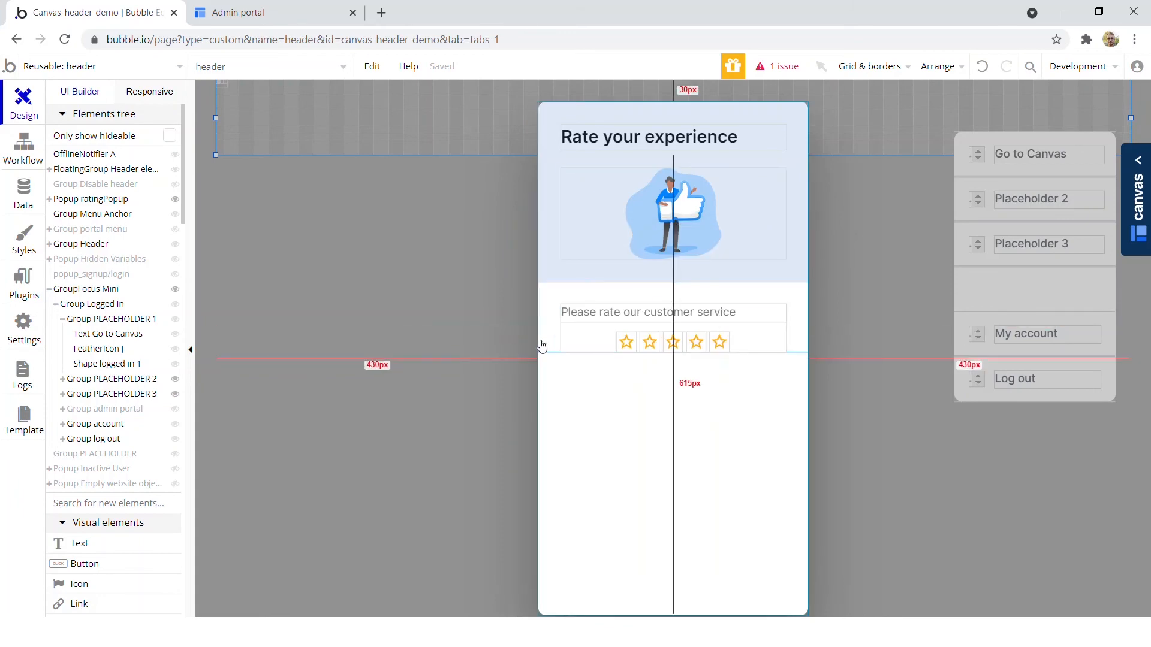
{"action": "left_click", "coordinate": [552, 432]}
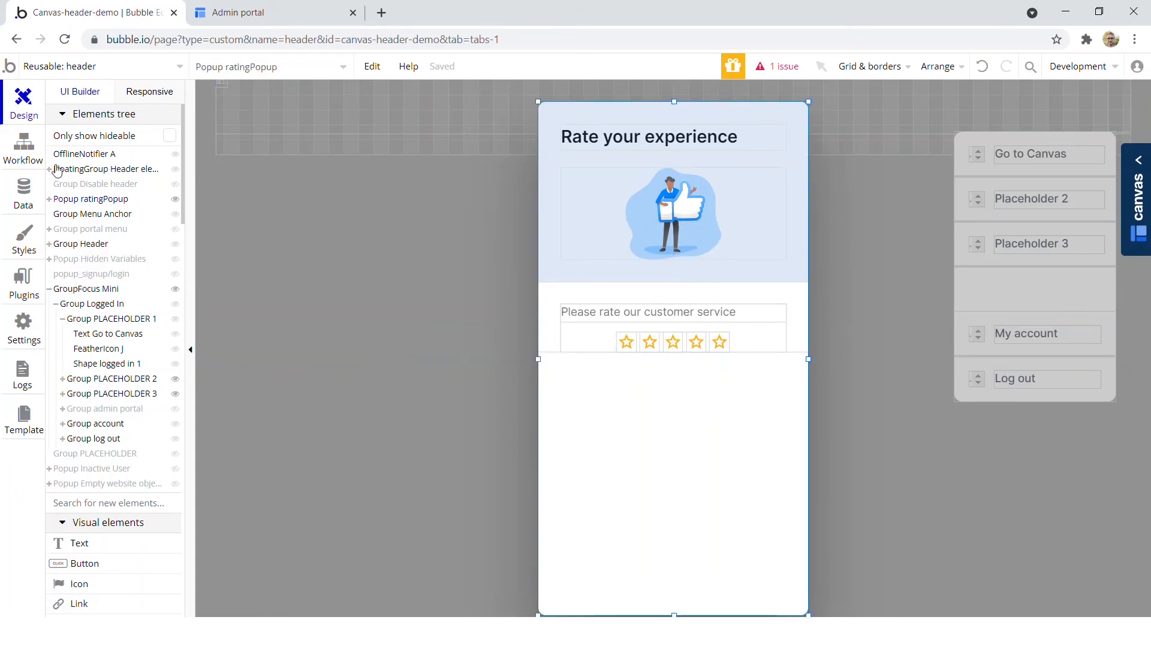
- Set Popup ratingPopup as the element shown by the Show feedback popup event's action
{"action": "left_click", "coordinate": [24, 146]}
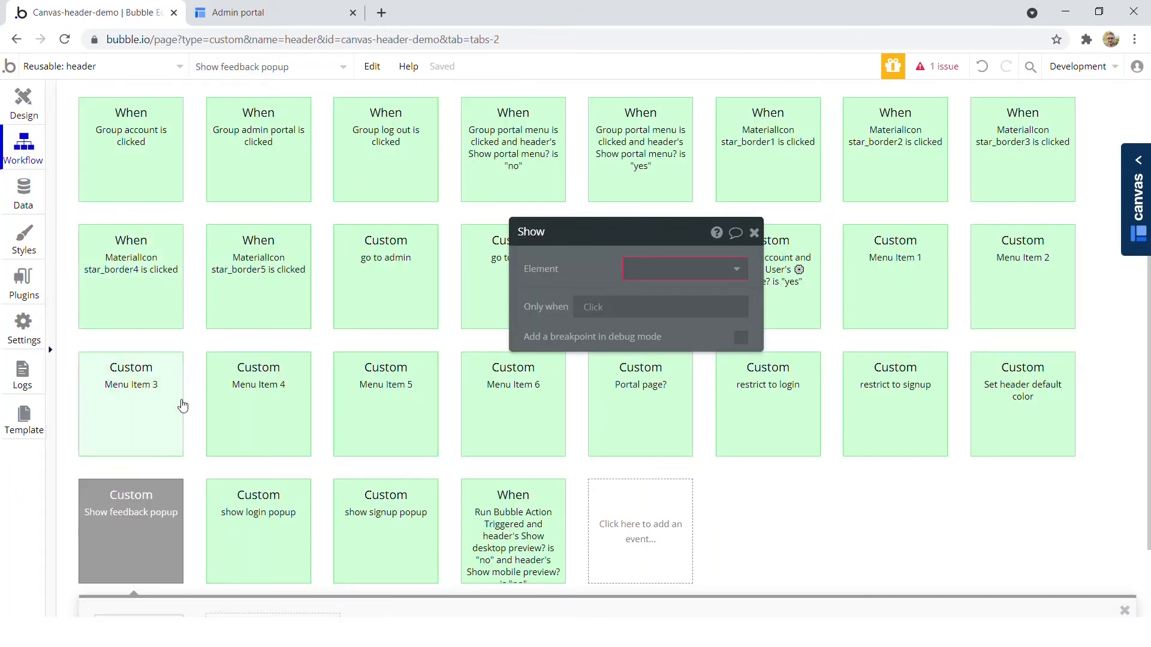
{"action": "left_click", "coordinate": [693, 268]}
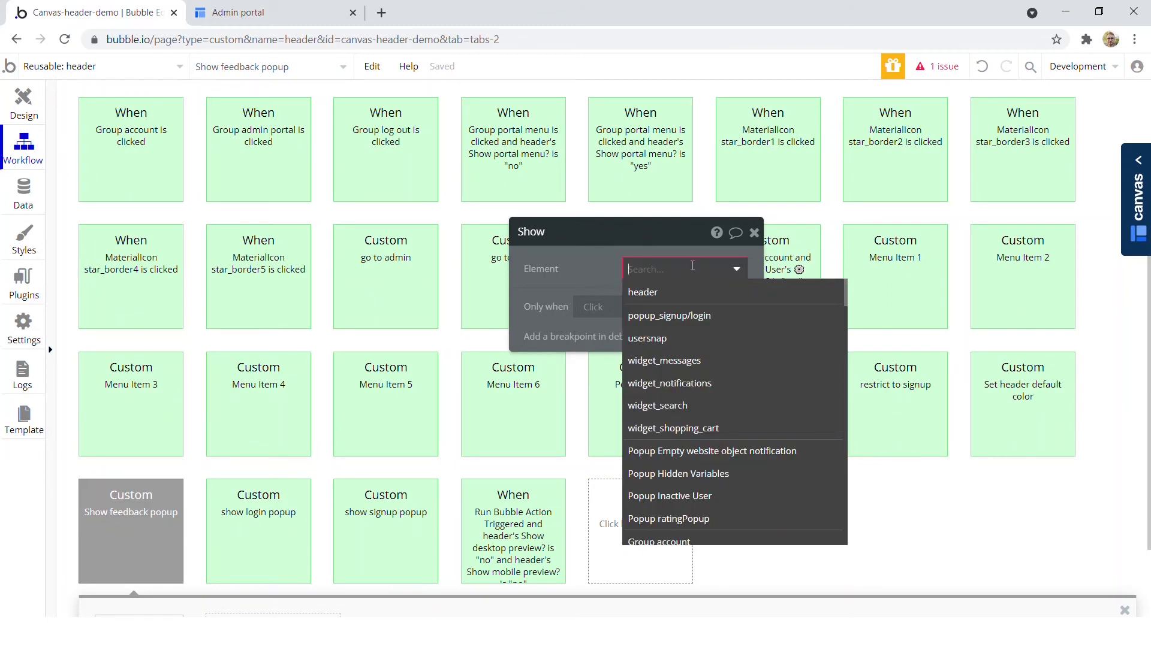
{"action": "left_click", "coordinate": [700, 518]}
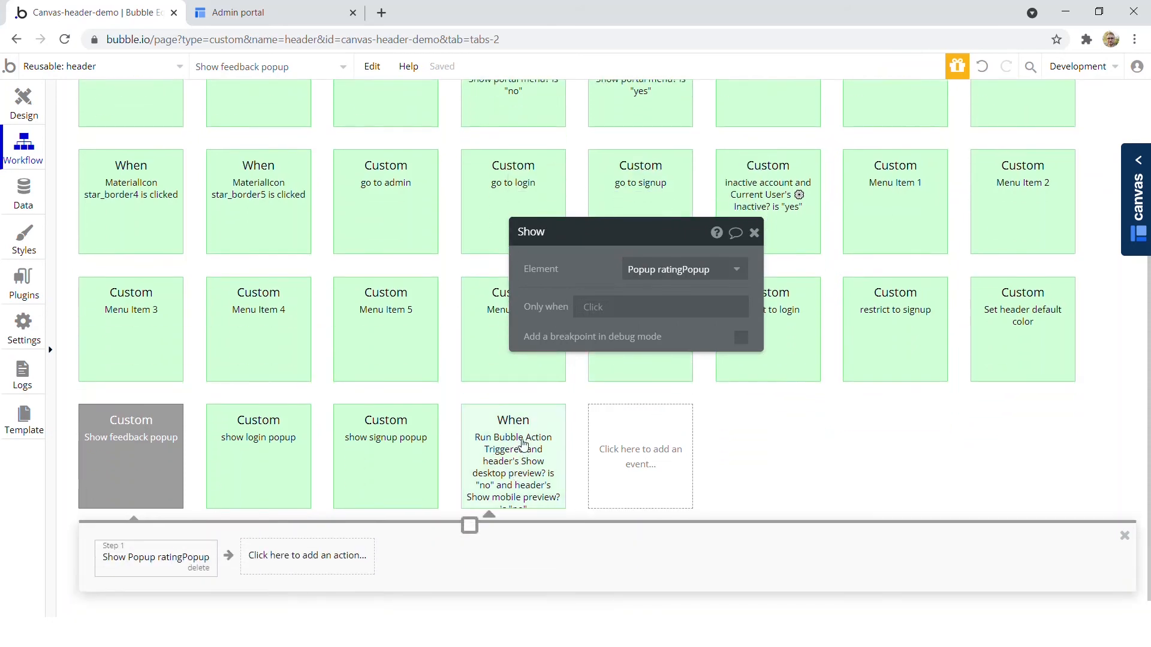
- Add an action to the Run Bubble Action Triggered workflow that triggers the Show feedback popup custom event
{"action": "left_click", "coordinate": [527, 467]}
{"action": "left_click_drag", "start_coordinate": [621, 277], "coordinate": [778, 313]}
{"action": "left_click_drag", "start_coordinate": [742, 359], "coordinate": [748, 238]}
{"action": "scroll", "coordinate": [555, 352], "scroll_direction": "down", "scroll_amount": 2}
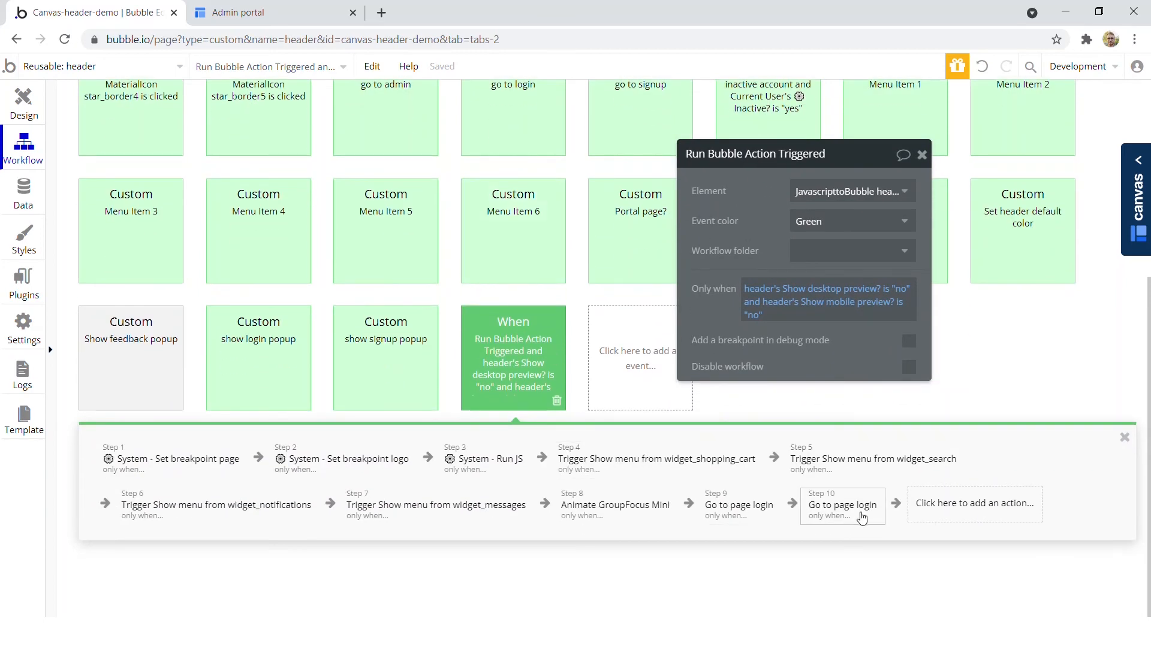
{"action": "left_click", "coordinate": [967, 507]}
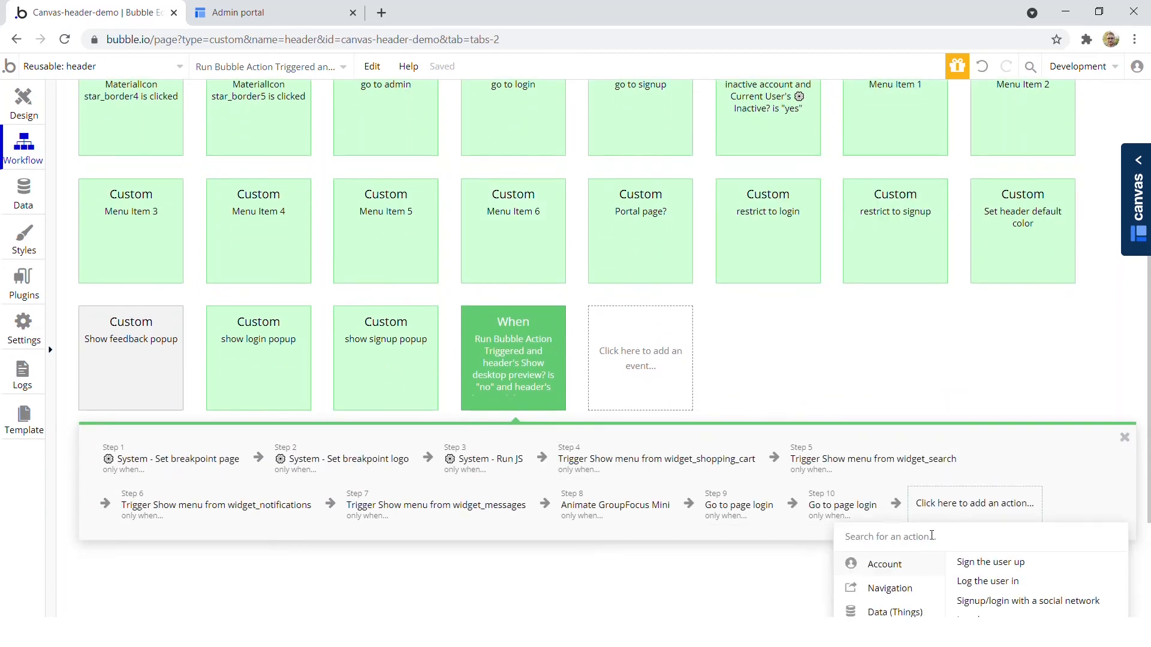
{"action": "scroll", "coordinate": [933, 535], "scroll_direction": "down", "scroll_amount": 4}
{"action": "mouse_move", "coordinate": [927, 540]}
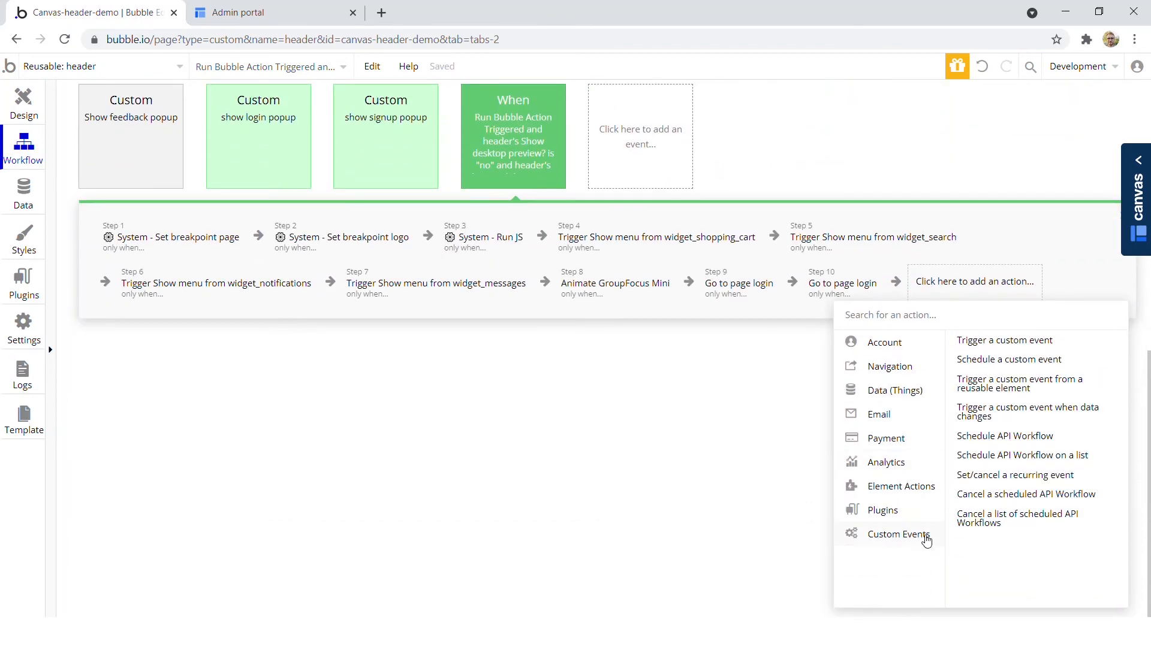
{"action": "left_click", "coordinate": [1050, 351]}
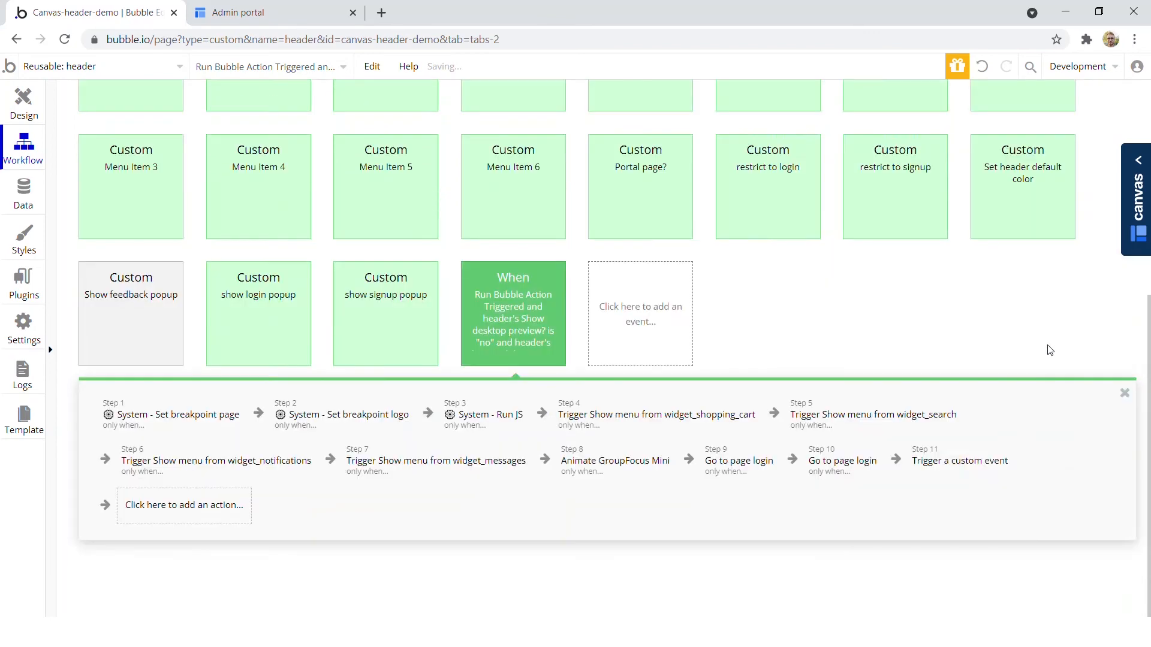
{"action": "left_click", "coordinate": [827, 202]}
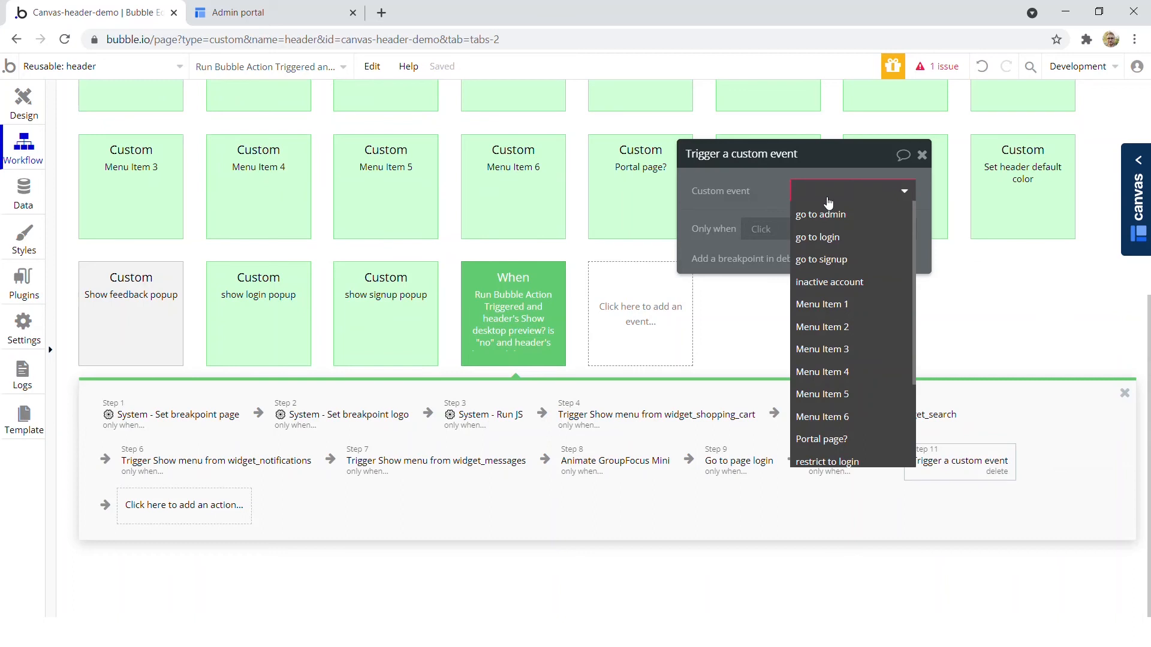
{"action": "scroll", "coordinate": [837, 258], "scroll_direction": "down", "scroll_amount": 2}
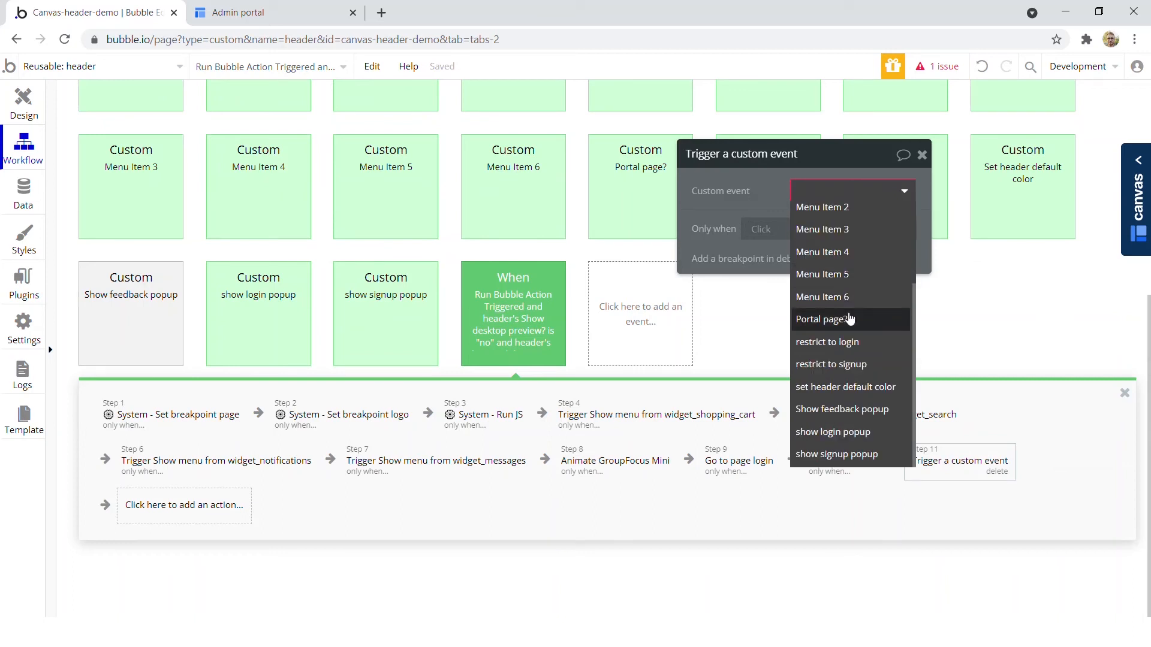
{"action": "left_click", "coordinate": [865, 413]}
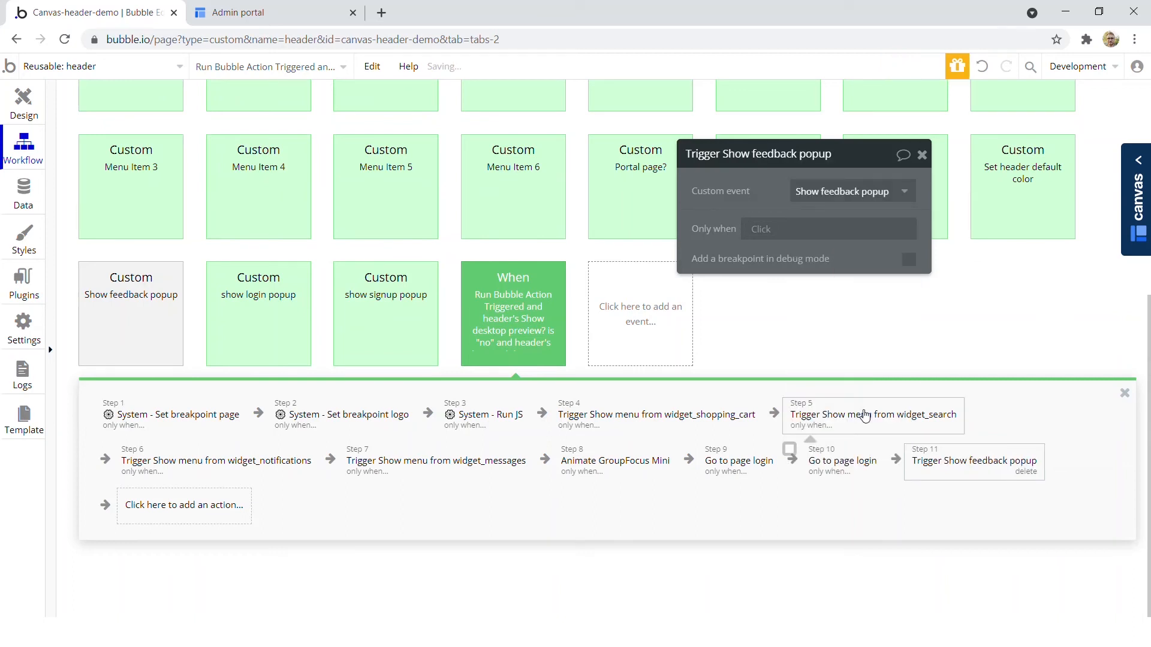
- Restrict the Trigger Show feedback popup action to run only when This JavascripttoBubble's value is "give_feedback"
{"action": "left_click_drag", "start_coordinate": [772, 178], "coordinate": [818, 285]}
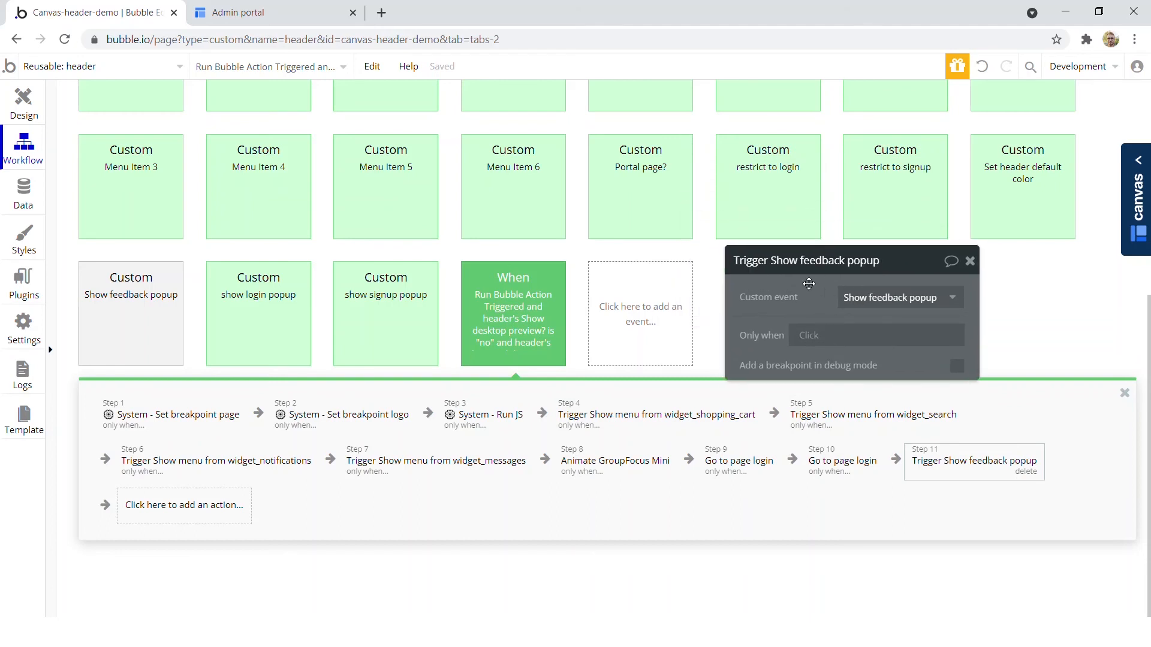
{"action": "left_click", "coordinate": [810, 337]}
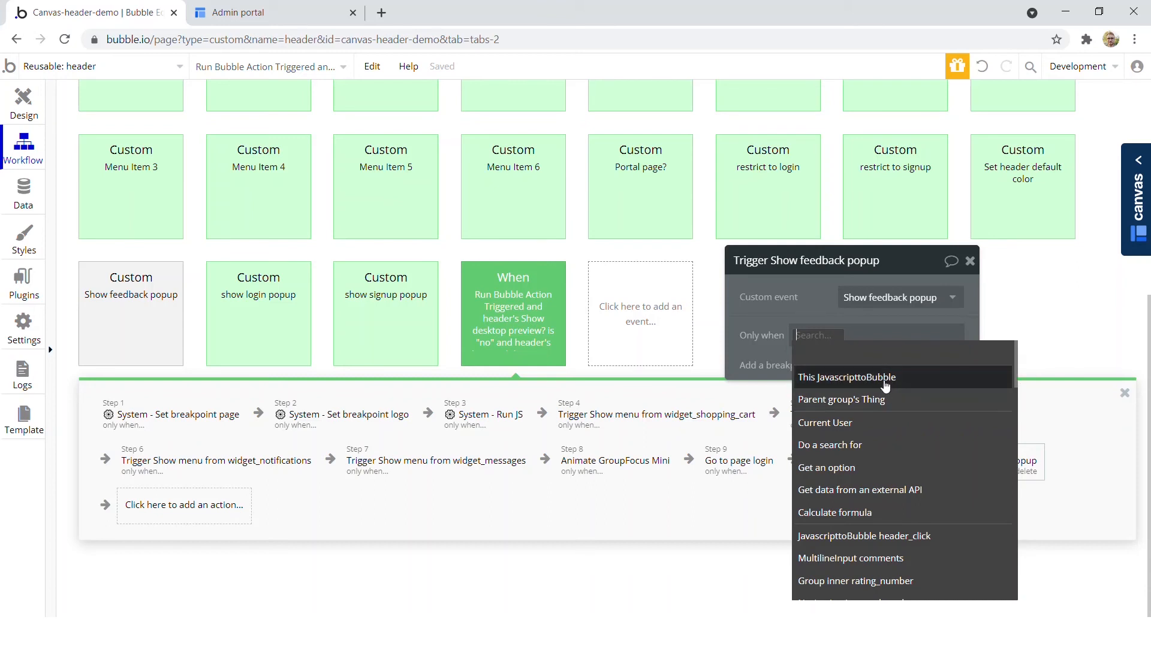
{"action": "left_click", "coordinate": [908, 380]}
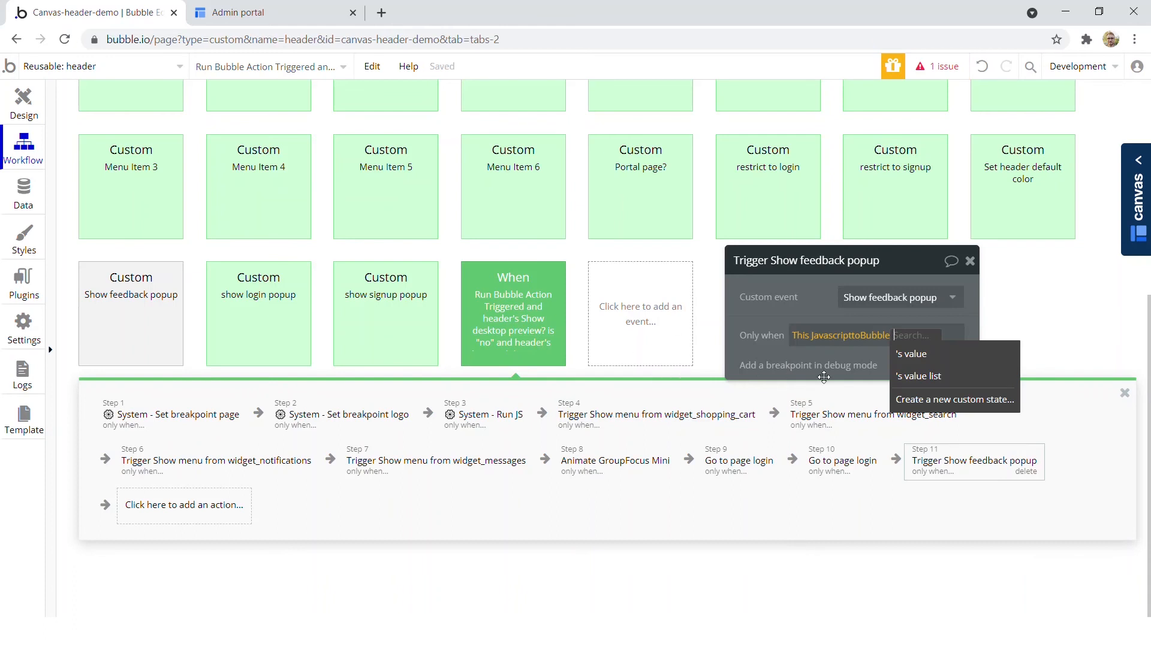
{"action": "left_click", "coordinate": [912, 354]}
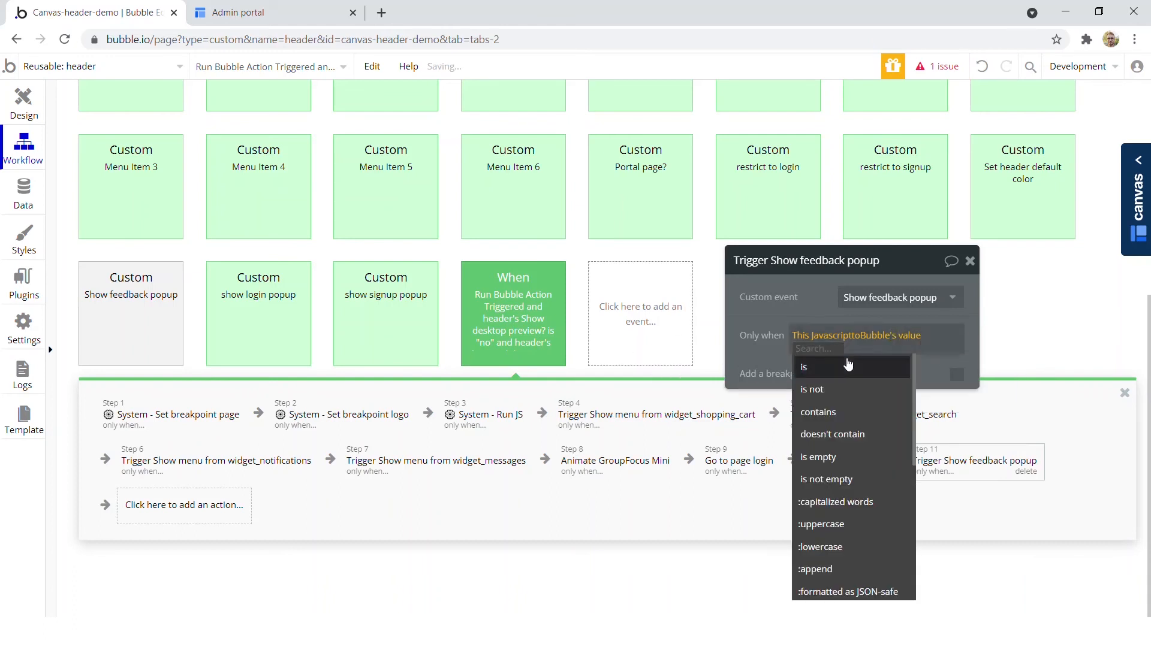
{"action": "left_click", "coordinate": [849, 366]}
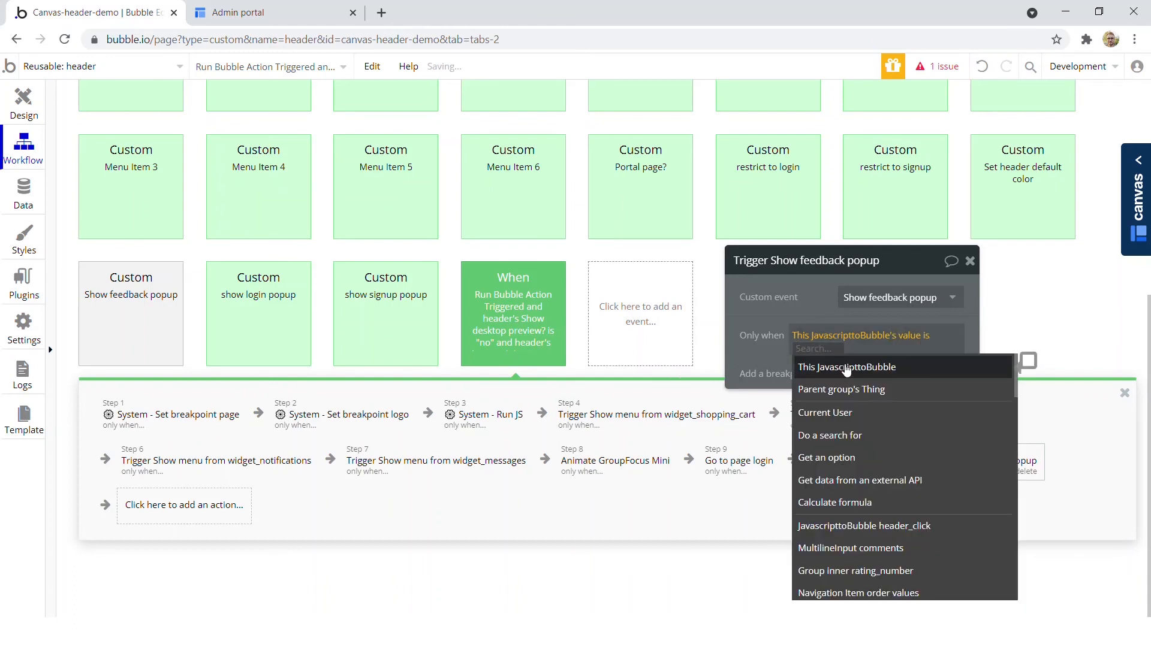
{"action": "type", "text": "give_feedback"}
{"action": "left_click", "coordinate": [769, 355]}
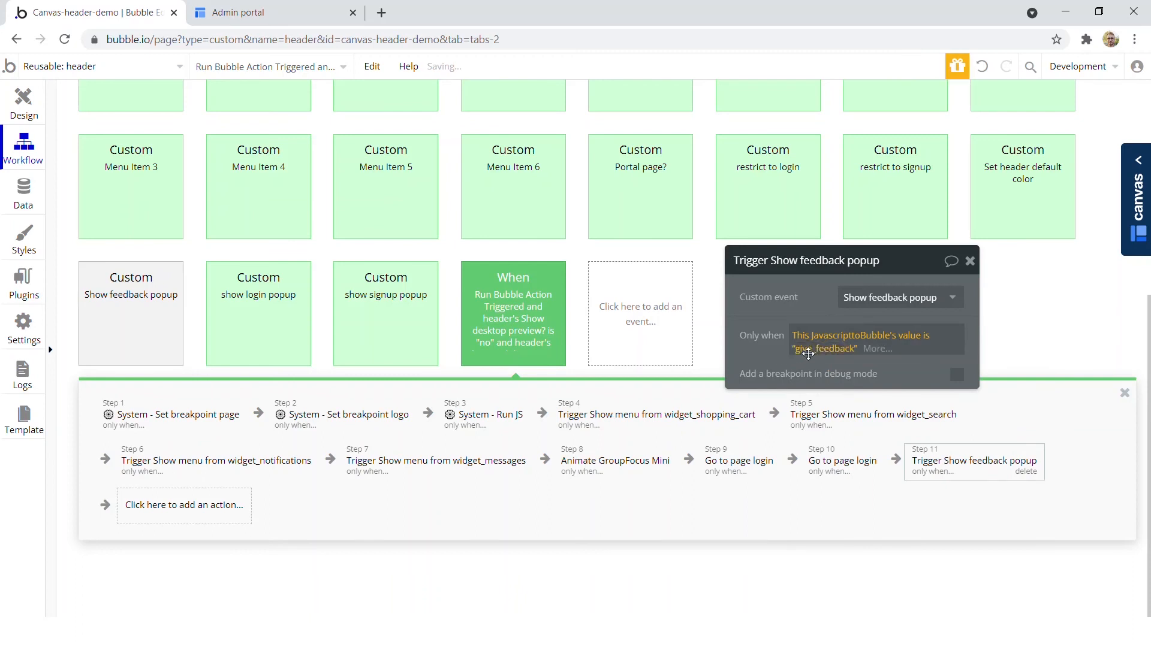
- Check the account header's Feedback button trigger in the admin portal against the Bubble action's condition
{"action": "left_click", "coordinate": [276, 12]}
{"action": "left_click", "coordinate": [1092, 429]}
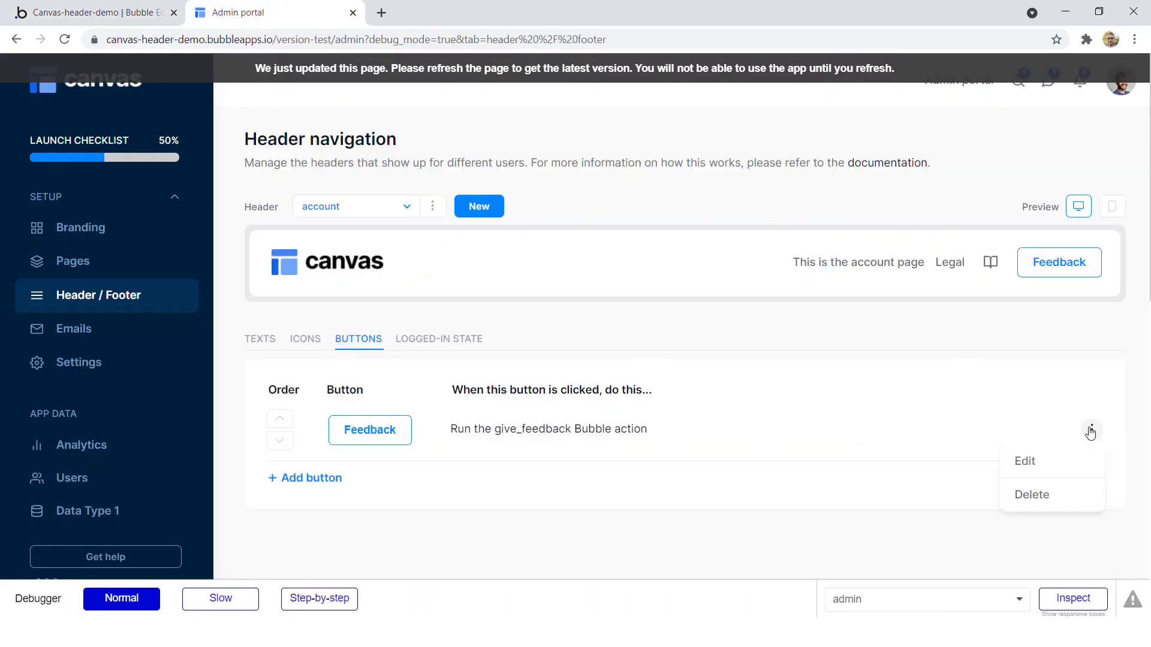
{"action": "left_click", "coordinate": [1065, 461]}
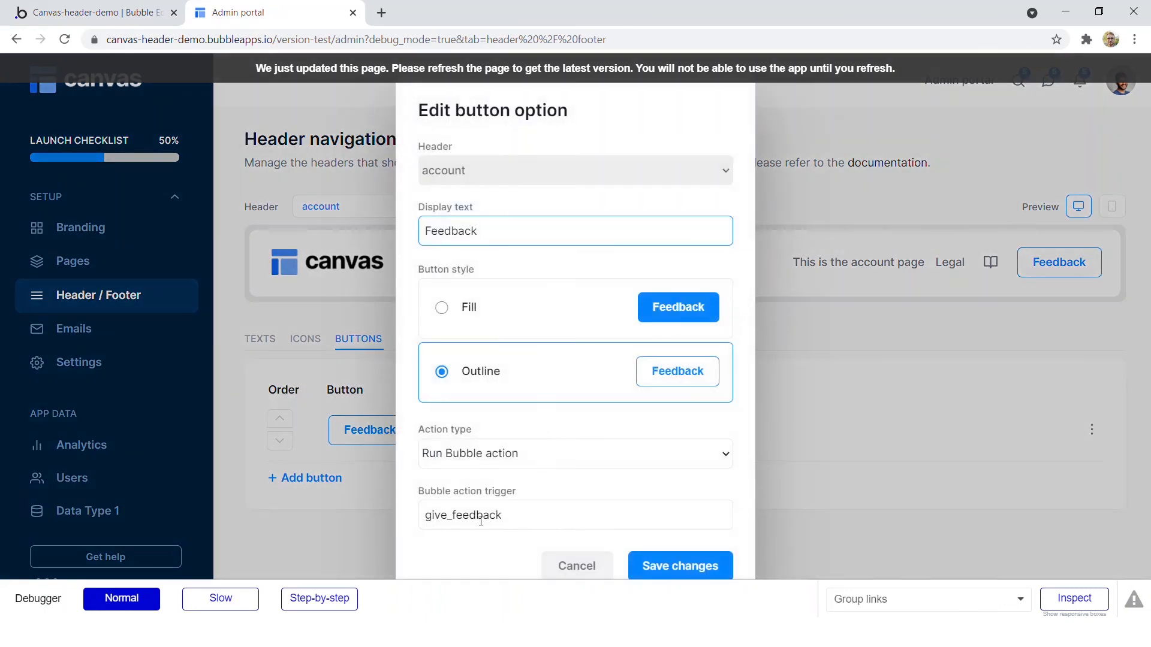
{"action": "left_click", "coordinate": [75, 5]}
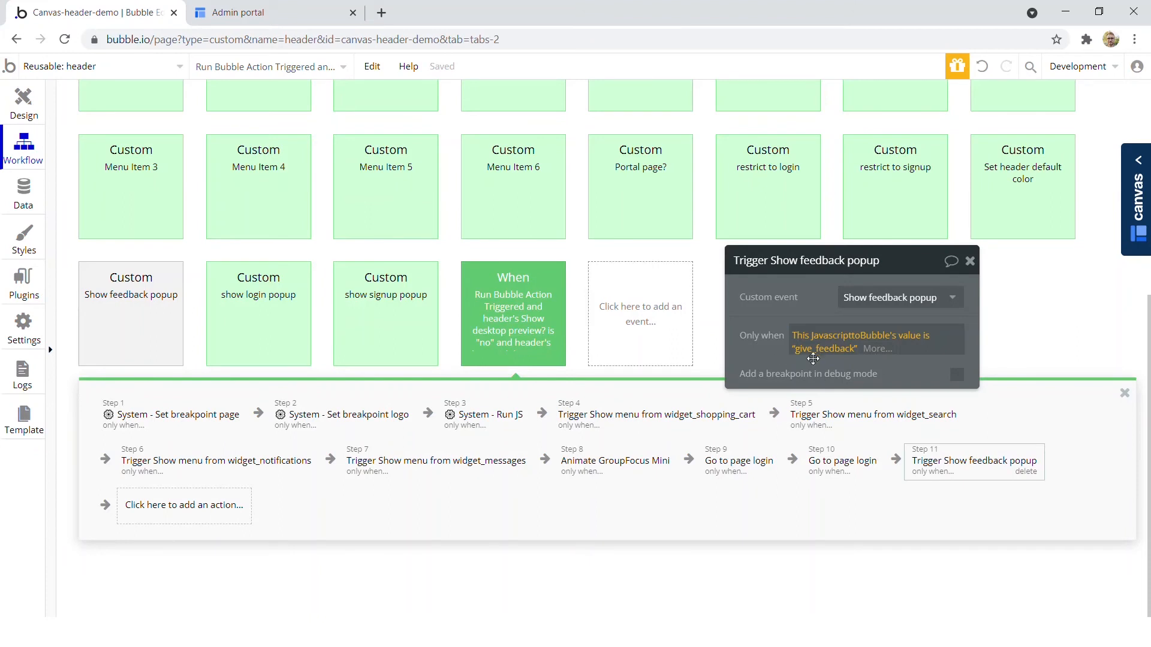
- Test the Feedback button in the account page's header, then return to the Bubble editor
{"action": "left_click", "coordinate": [892, 347]}
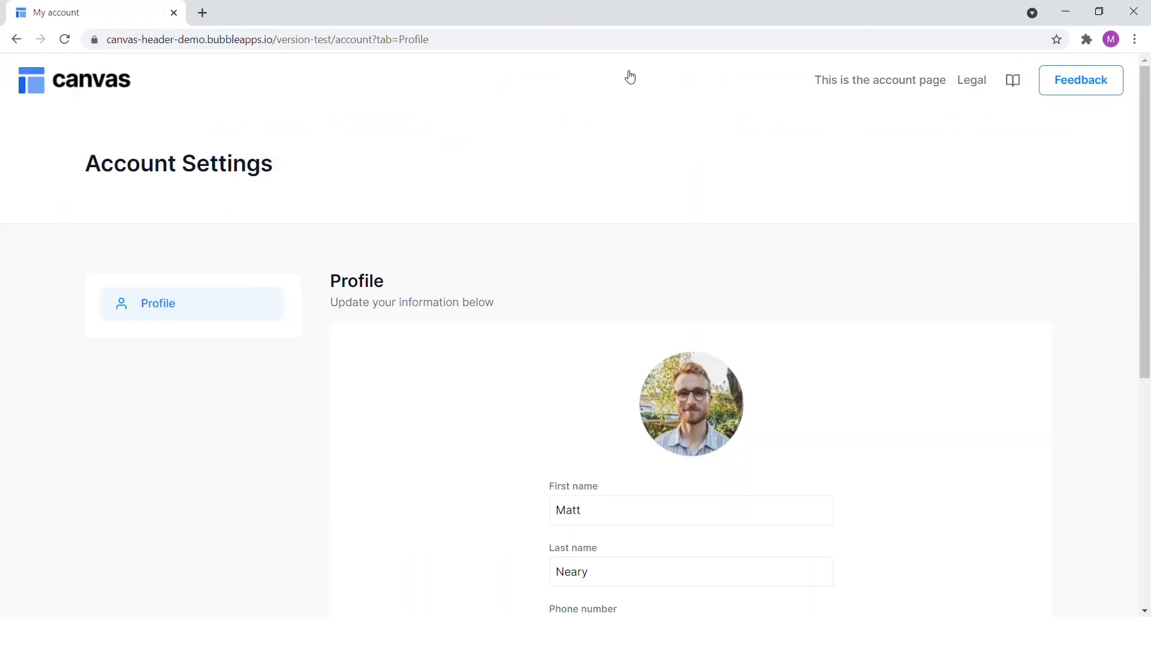
{"action": "left_click", "coordinate": [1084, 87]}
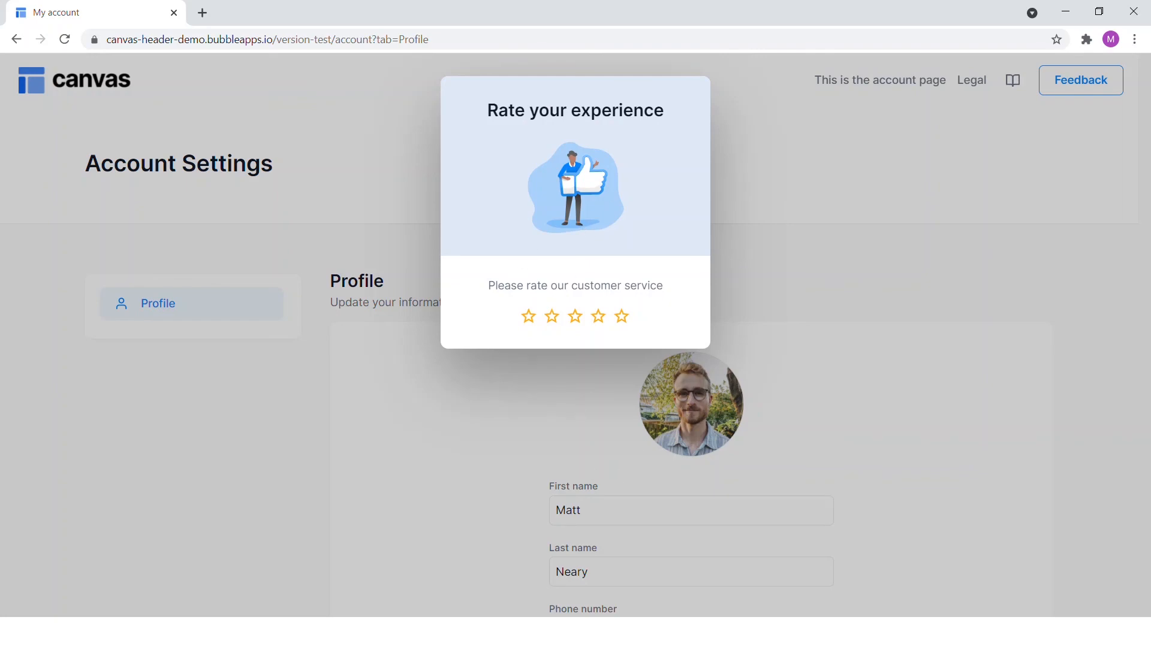
{"action": "key", "text": "alt+Tab"}
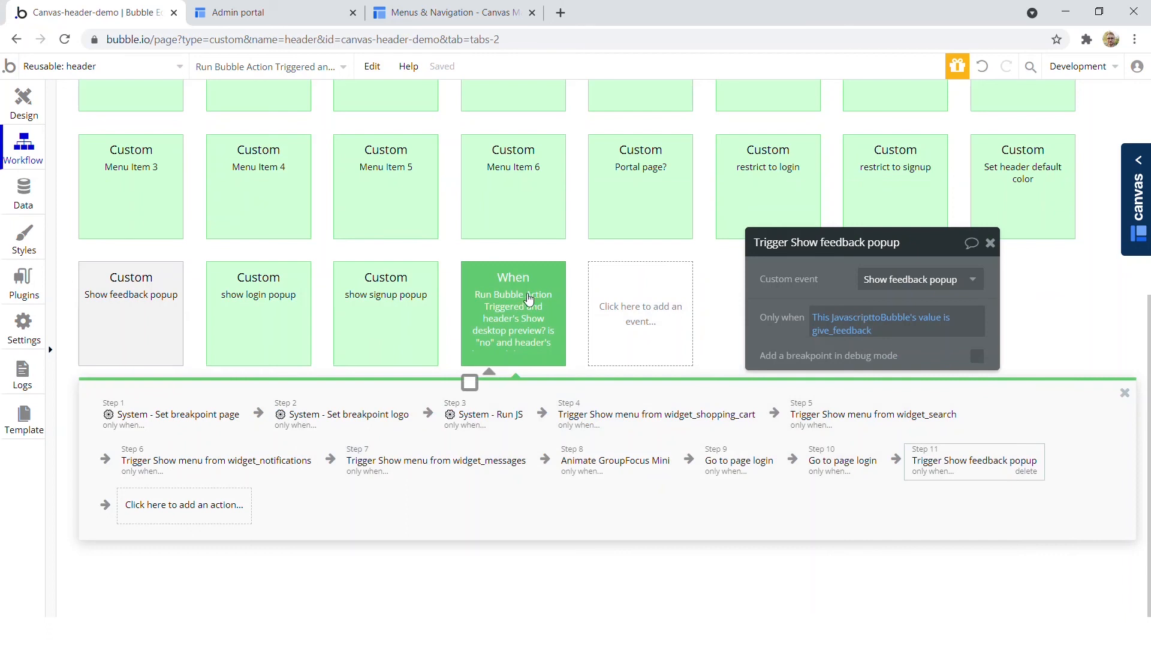
- Inspect the conditions on the Run Bubble Action Triggered event and its shopping cart, search and notifications menu actions
{"action": "left_click", "coordinate": [556, 303]}
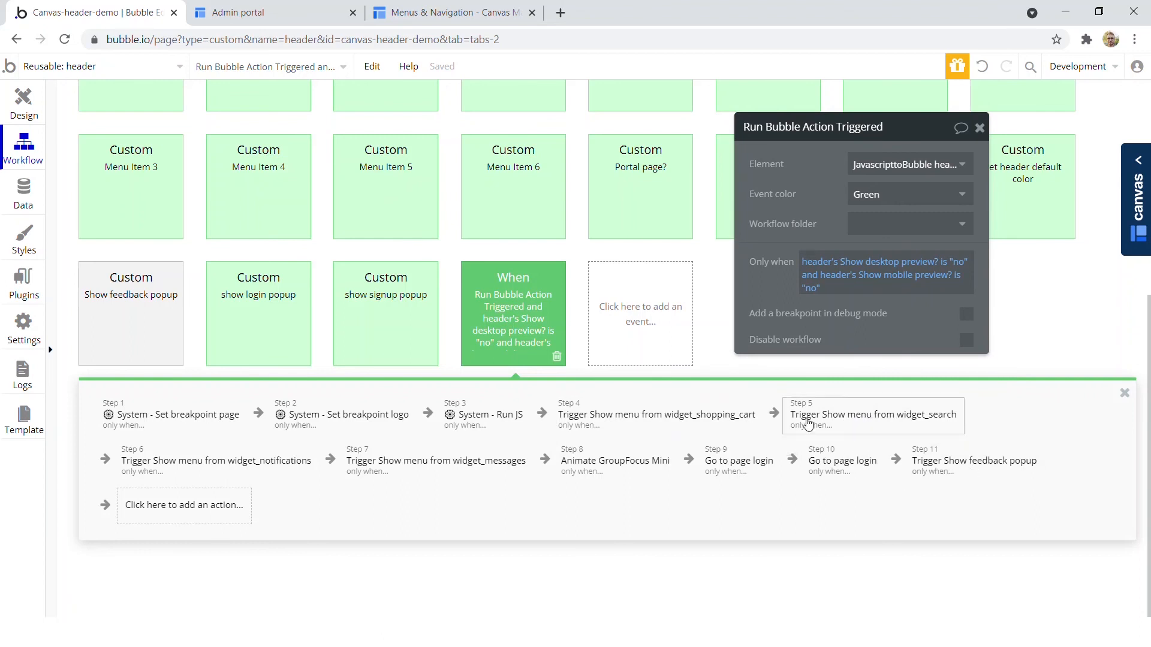
{"action": "left_click", "coordinate": [710, 422]}
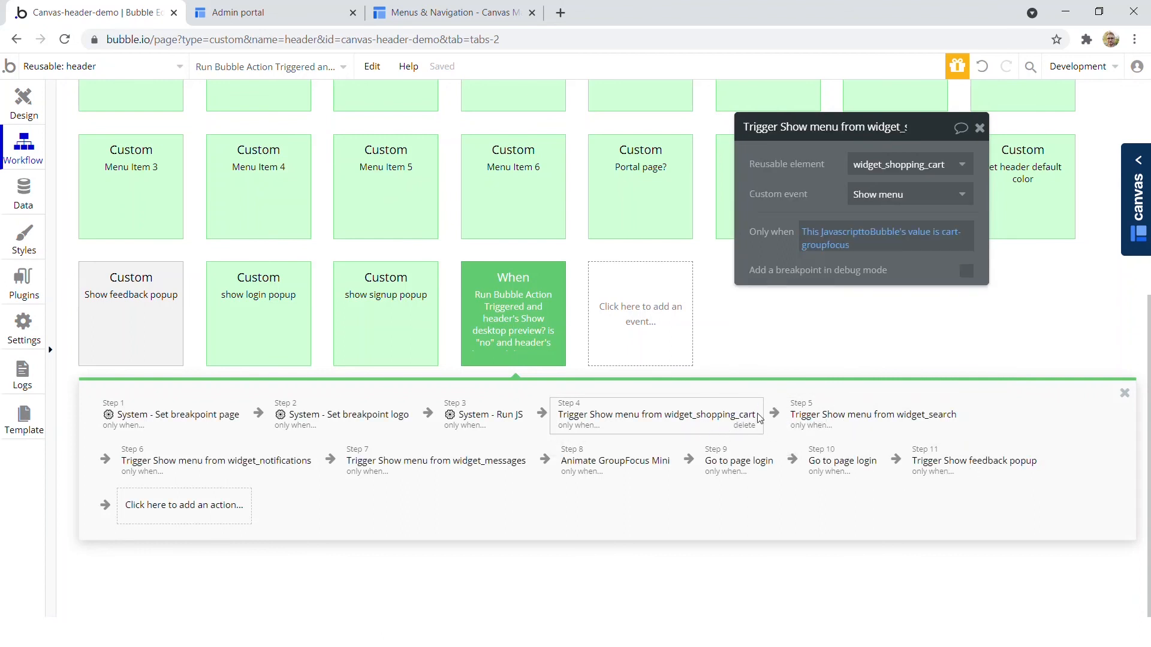
{"action": "left_click", "coordinate": [864, 427]}
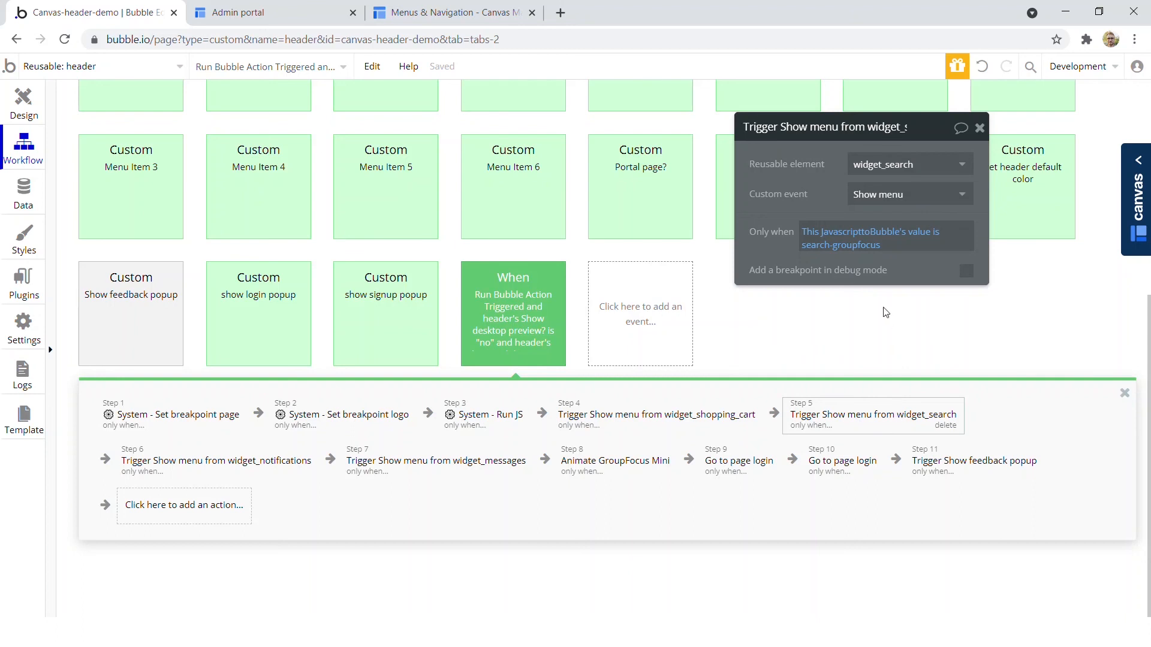
{"action": "left_click", "coordinate": [173, 476]}
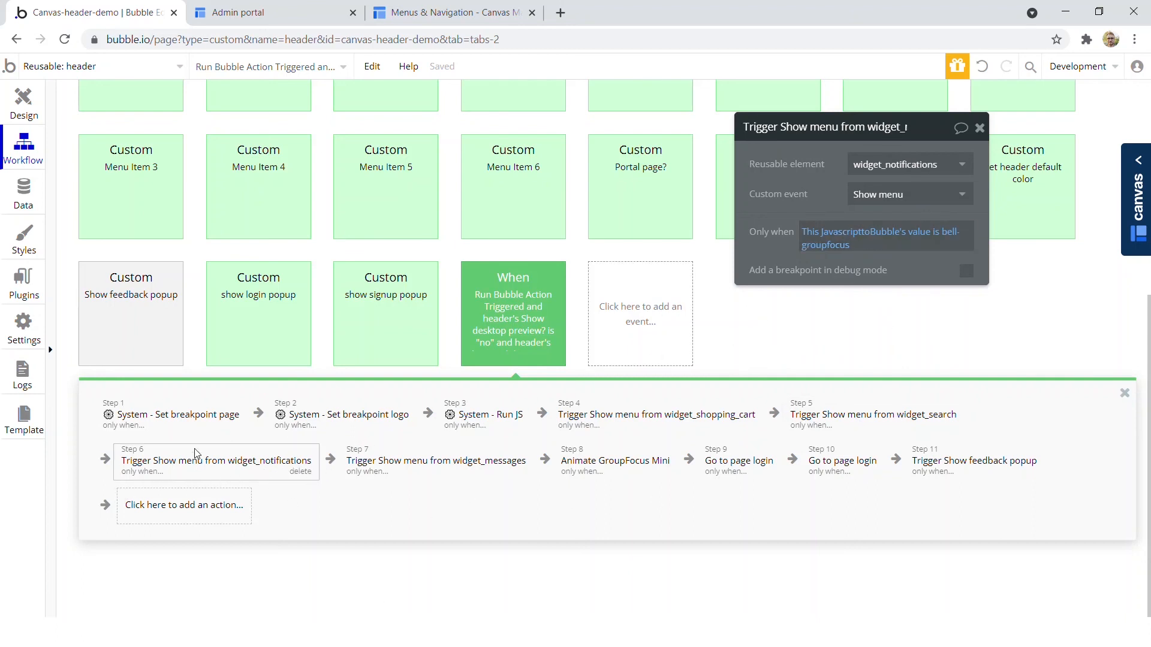
- Switch to the admin portal and try out the header's search, messages and notifications icons
{"action": "left_click", "coordinate": [277, 7]}
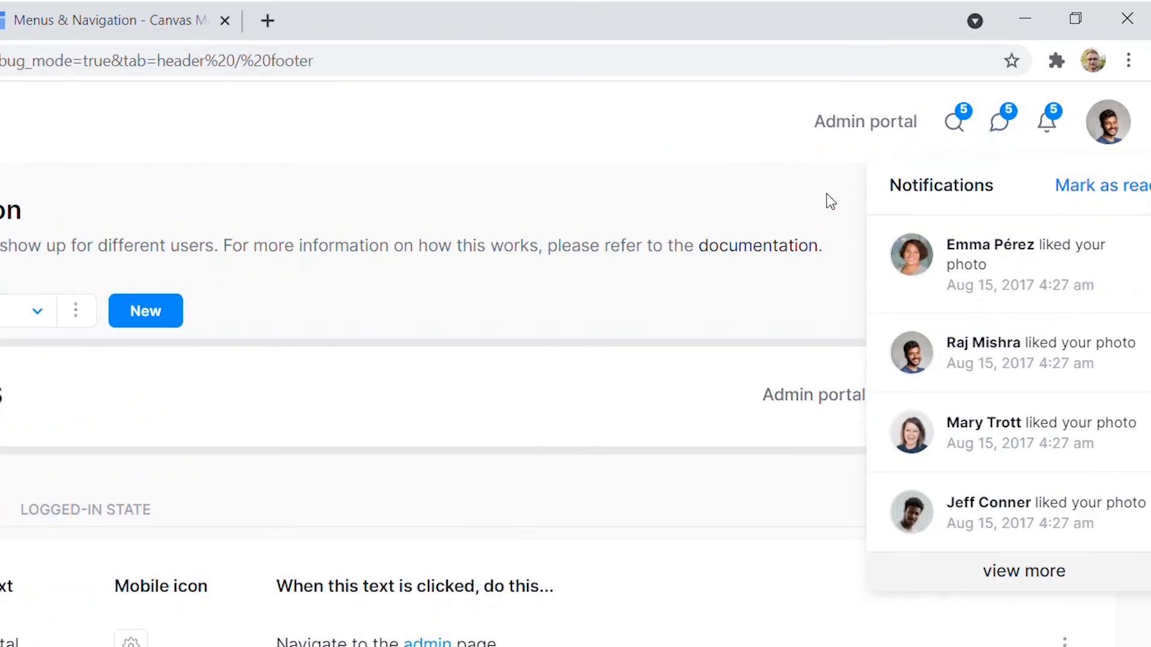
{"action": "left_click", "coordinate": [830, 202]}
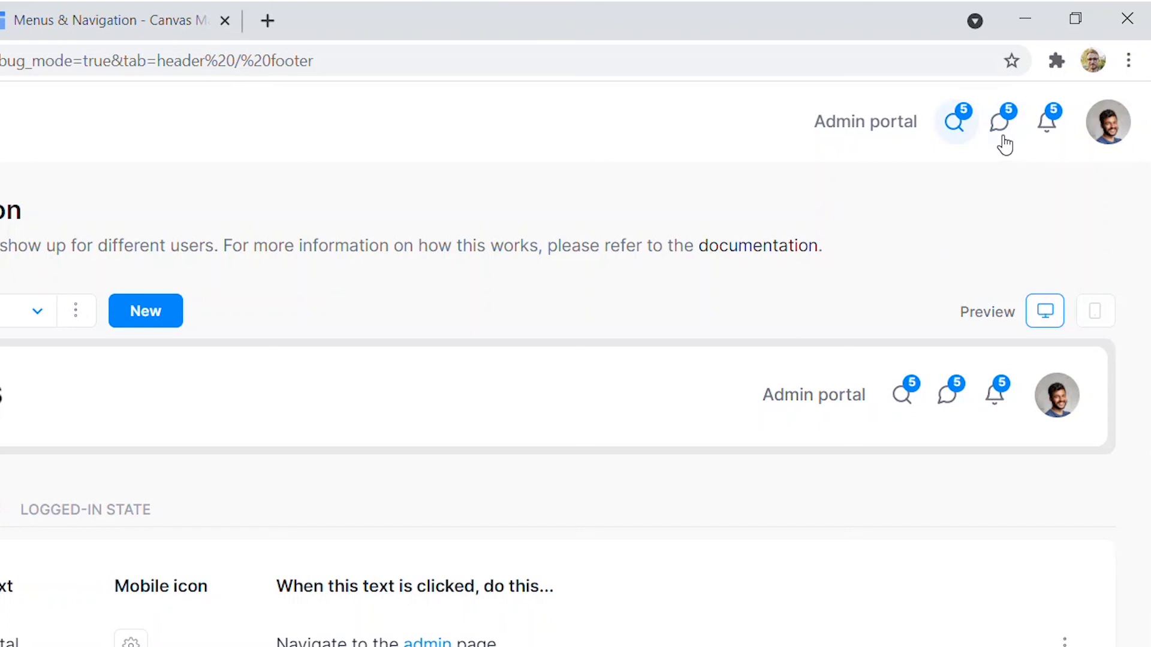
{"action": "left_click", "coordinate": [974, 127]}
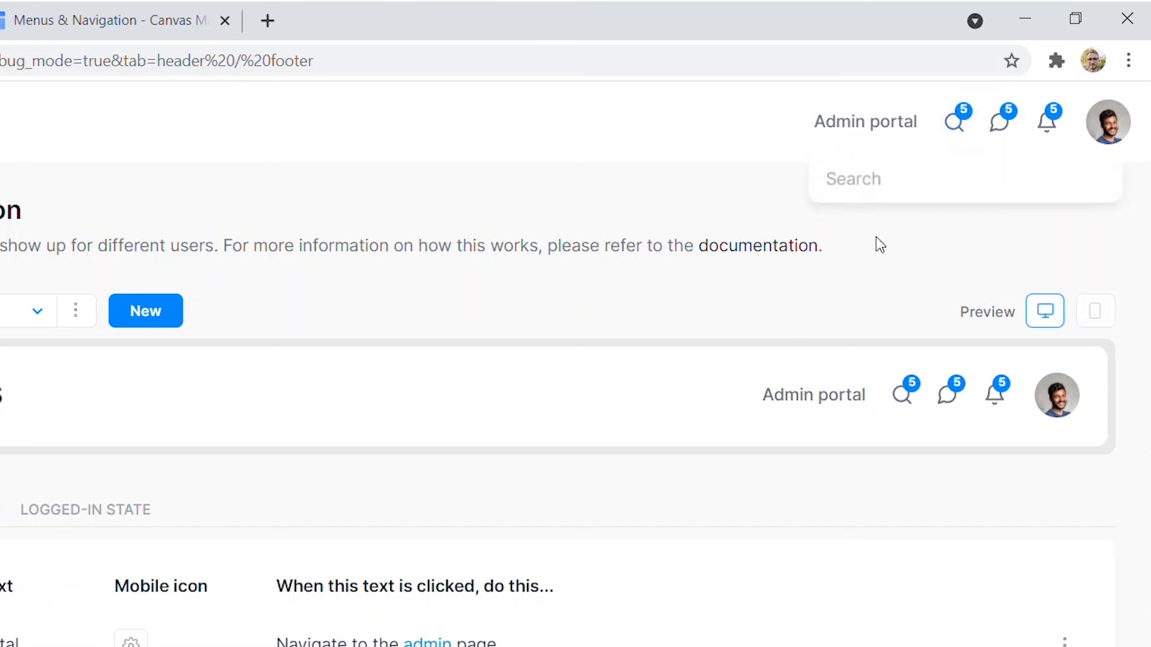
{"action": "left_click", "coordinate": [998, 129]}
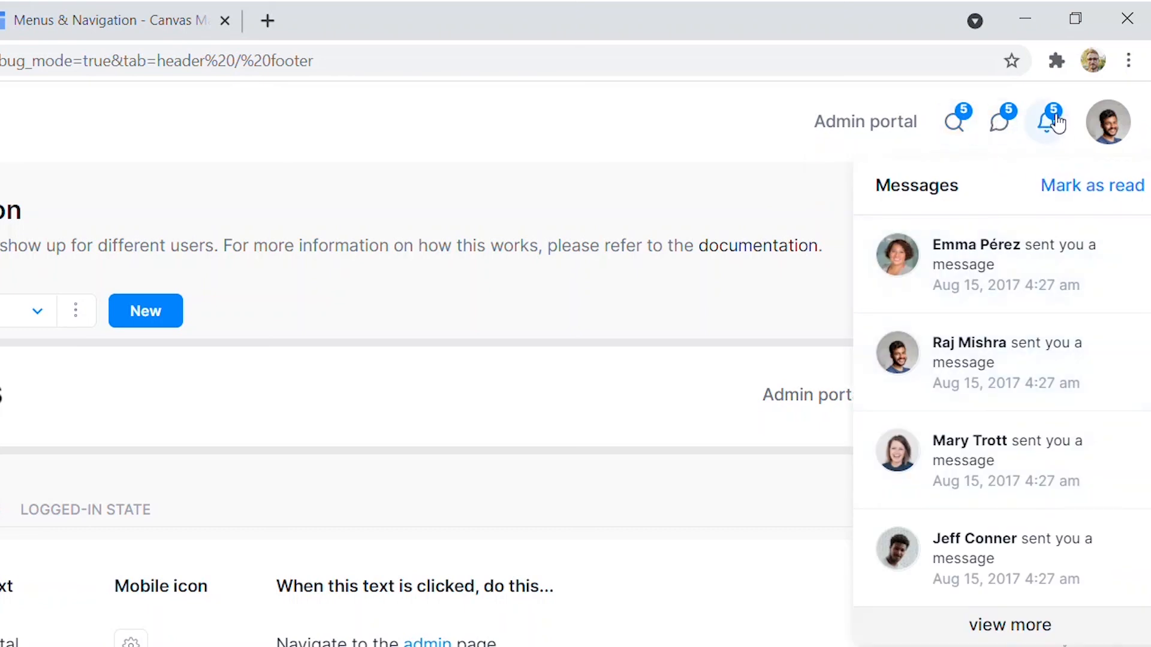
{"action": "left_click", "coordinate": [1055, 123]}
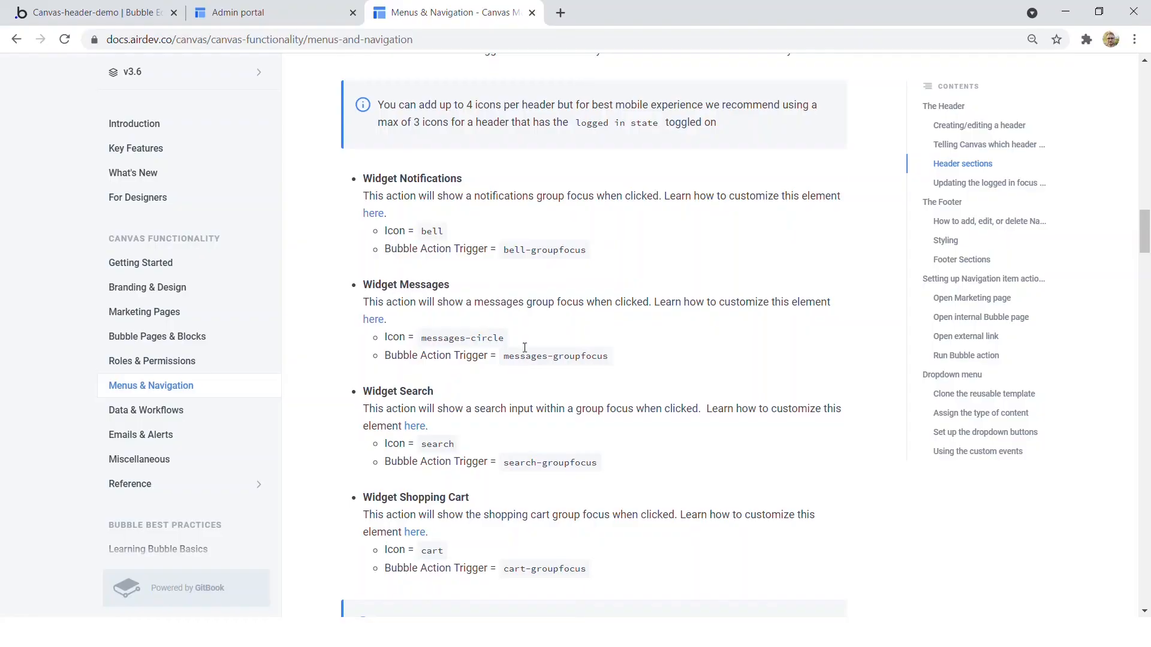
- Review the icon names and Bubble action triggers for the header widgets in the Canvas Menus & Navigation documentation
{"action": "scroll", "coordinate": [525, 348], "scroll_direction": "up", "scroll_amount": 1}
{"action": "scroll", "coordinate": [524, 348], "scroll_direction": "down", "scroll_amount": 1}
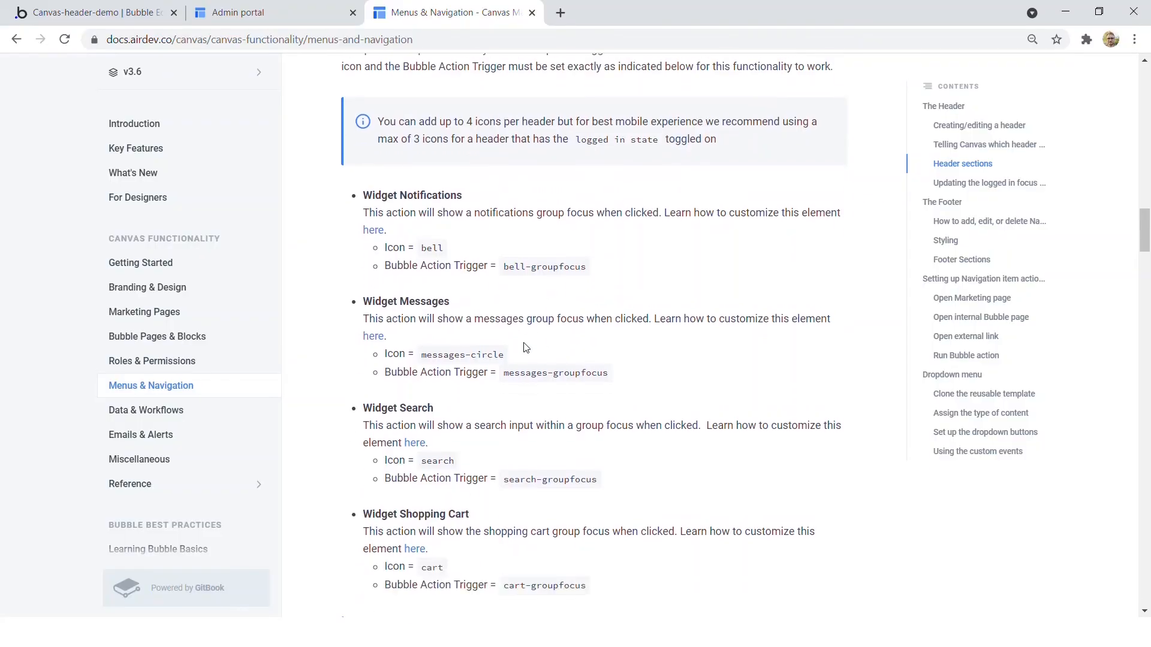